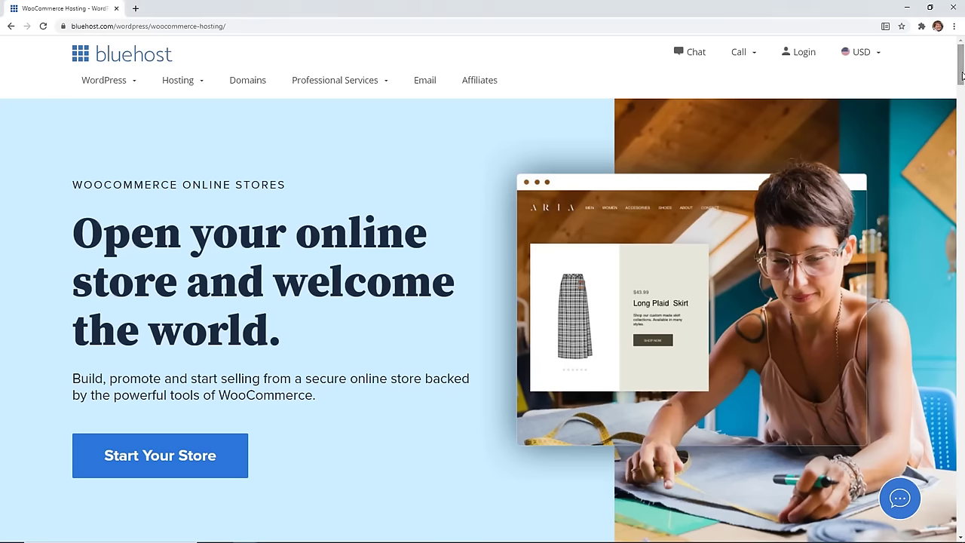
# Step: Review the WooCommerce hosting page's sections on online store setup, WordPress e-commerce integration and e-commerce features
pyautogui.scroll(-2, 483, 287)
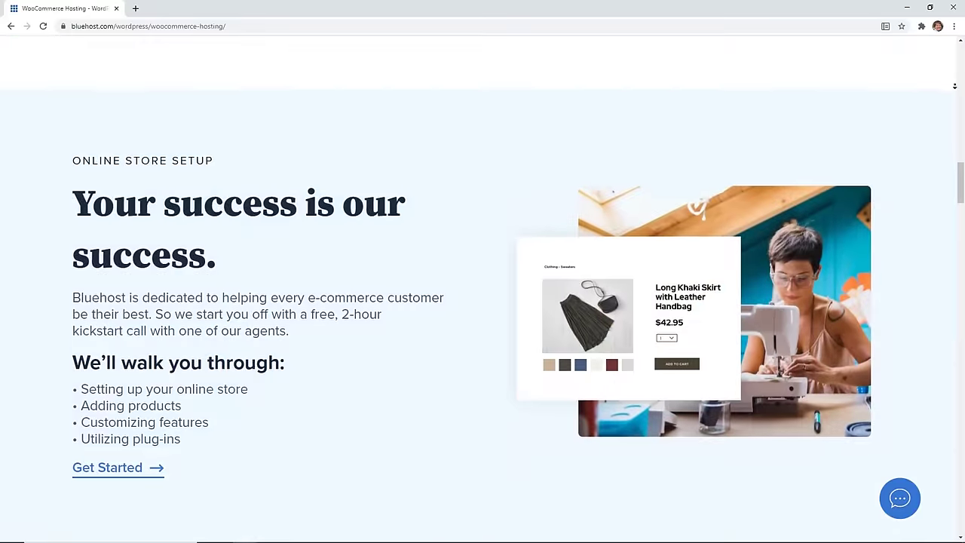
pyautogui.scroll(-1, 483, 287)
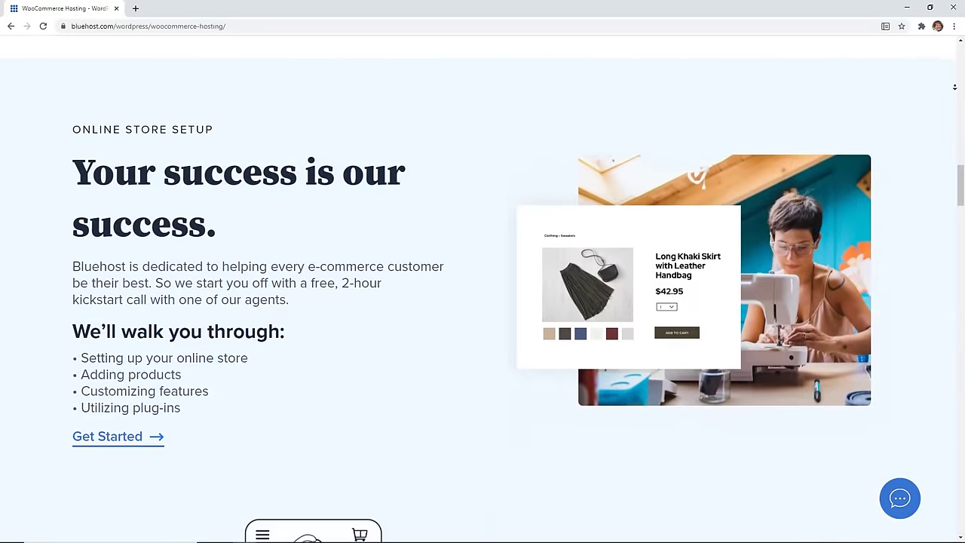
pyautogui.scroll(-2, 483, 286)
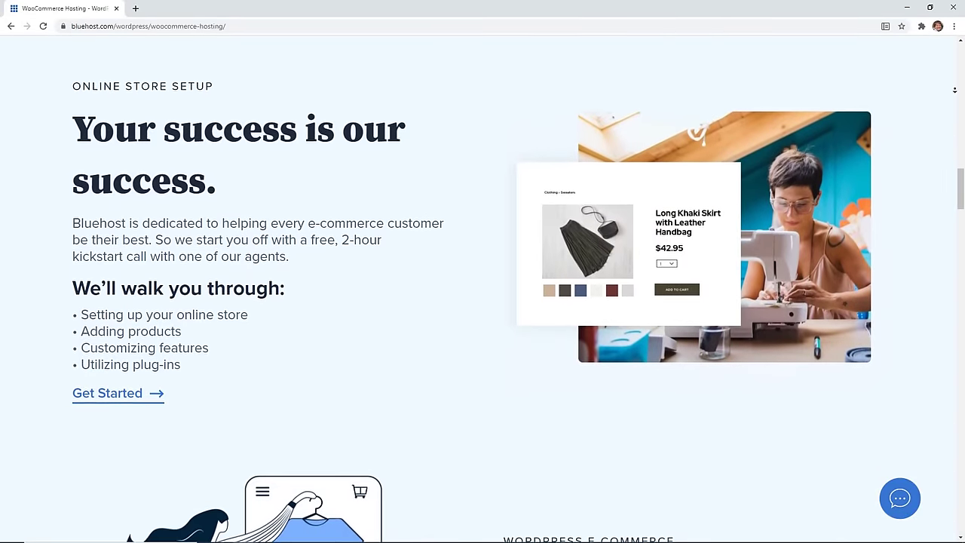
pyautogui.scroll(-2, 482, 287)
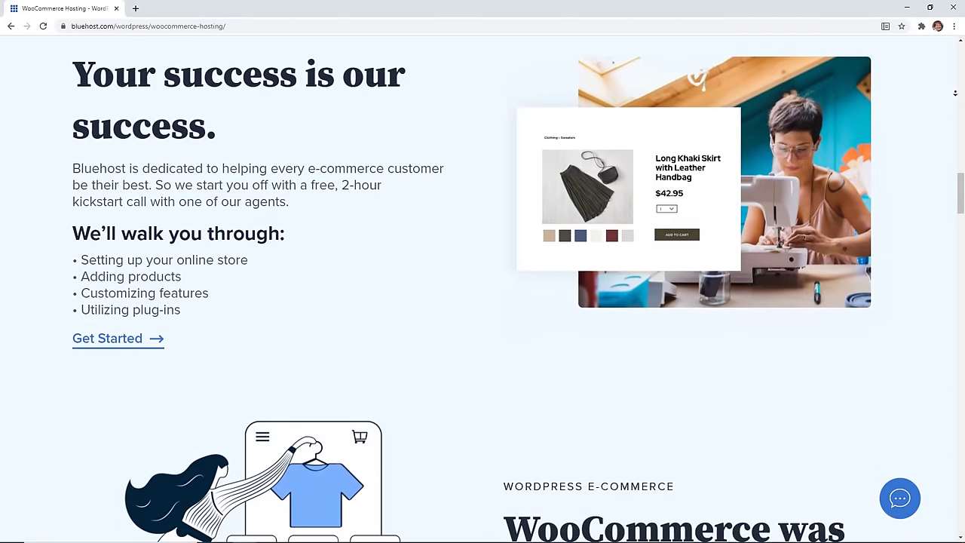
pyautogui.scroll(-3, 482, 287)
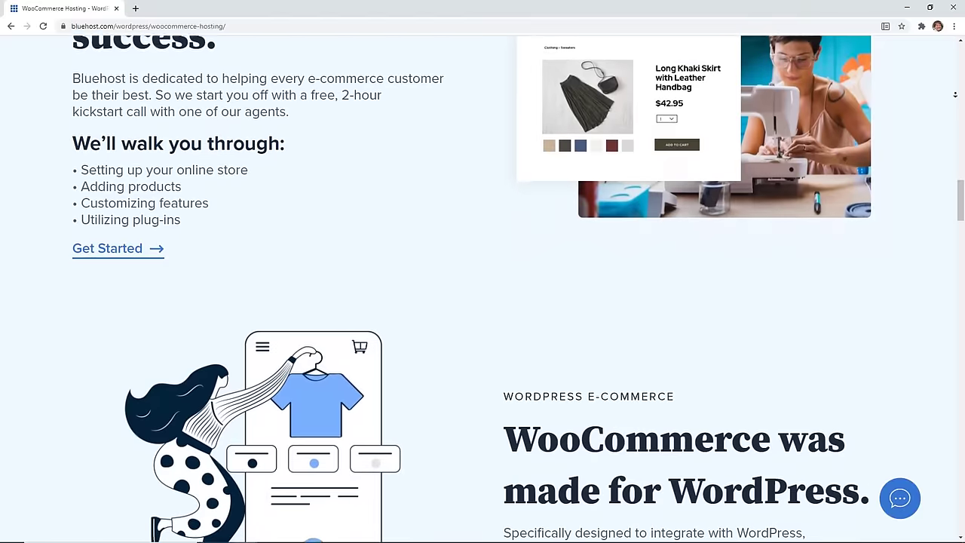
pyautogui.scroll(-3, 483, 287)
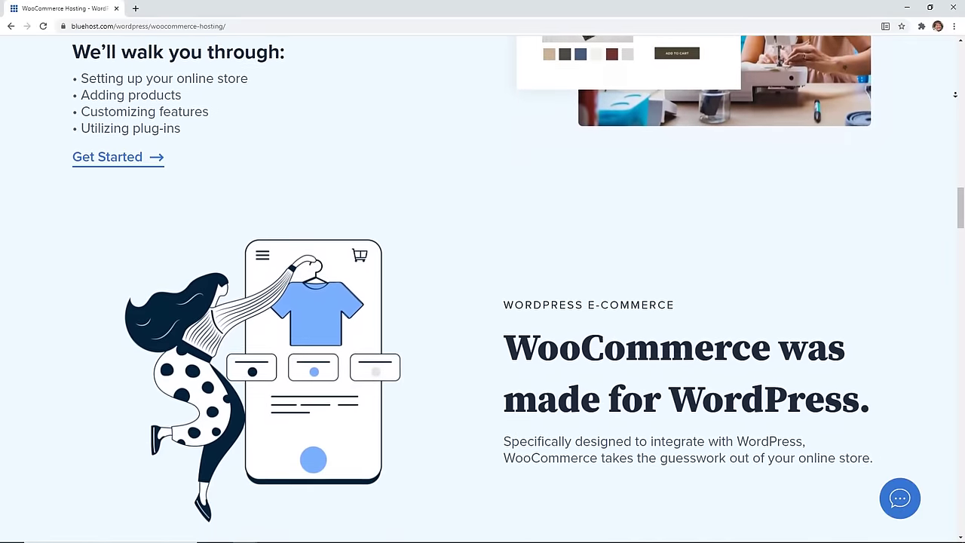
pyautogui.scroll(-3, 483, 287)
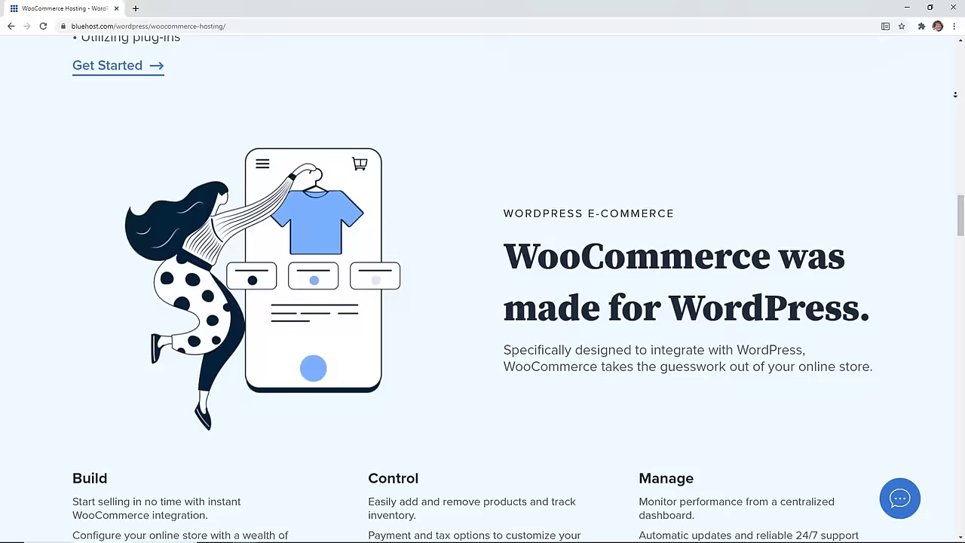
pyautogui.scroll(-3, 482, 287)
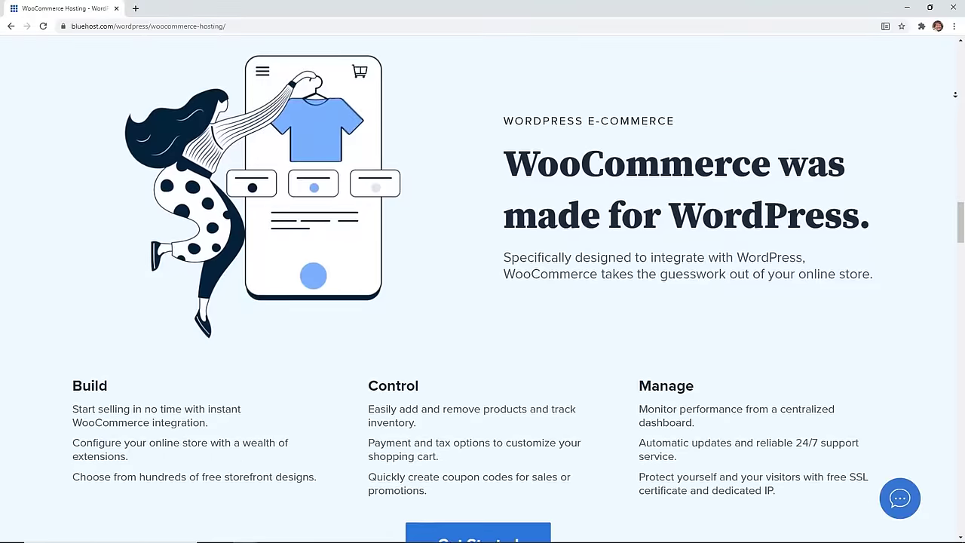
pyautogui.scroll(-3, 482, 287)
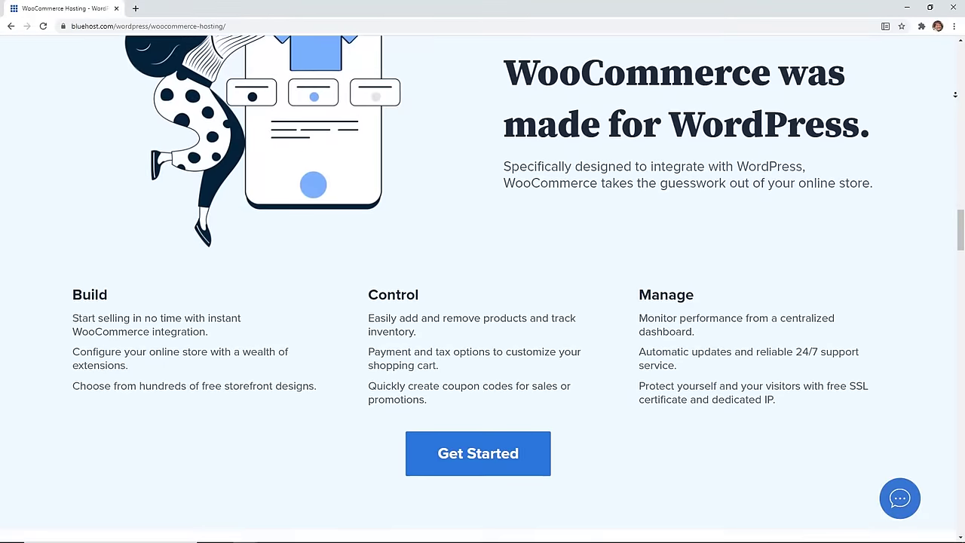
pyautogui.scroll(-3, 483, 286)
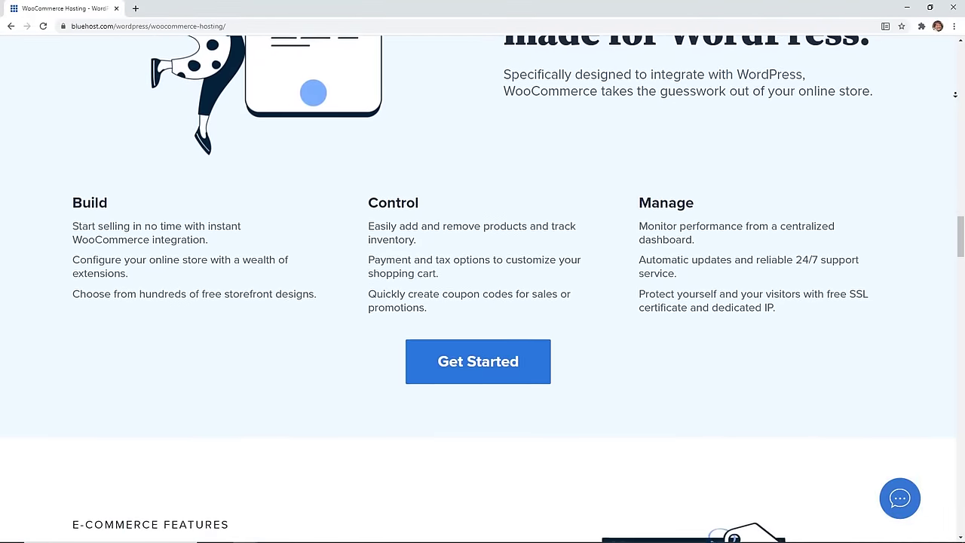
pyautogui.scroll(-5, 482, 287)
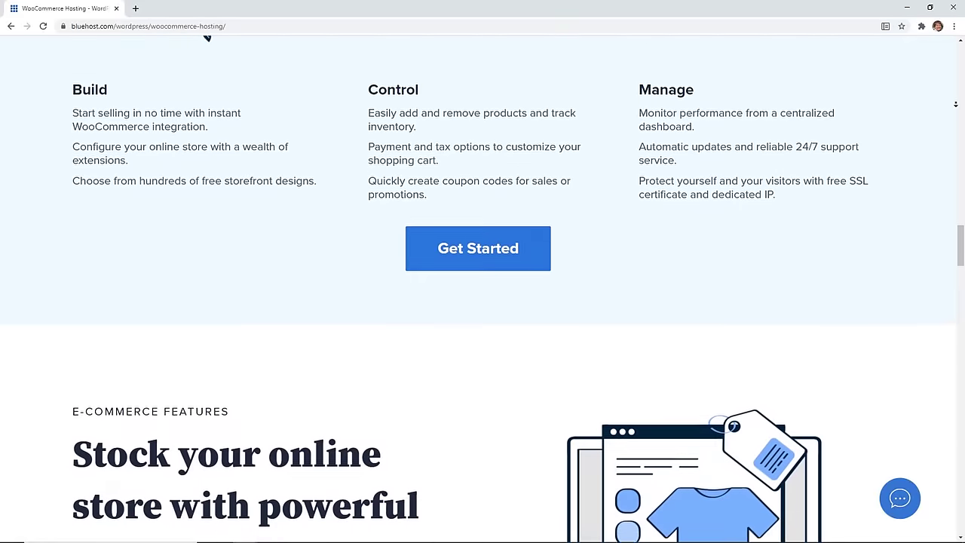
pyautogui.scroll(-6, 483, 286)
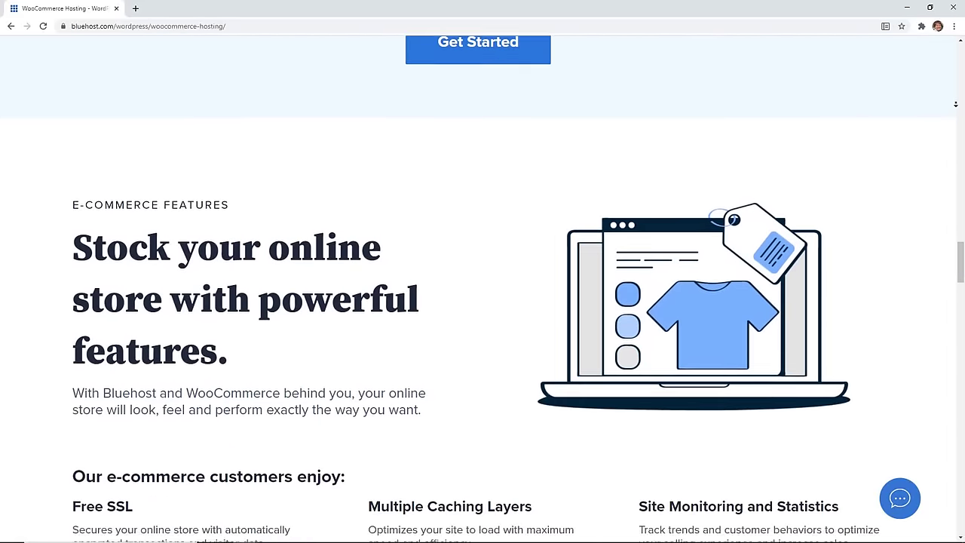
pyautogui.scroll(-4, 482, 287)
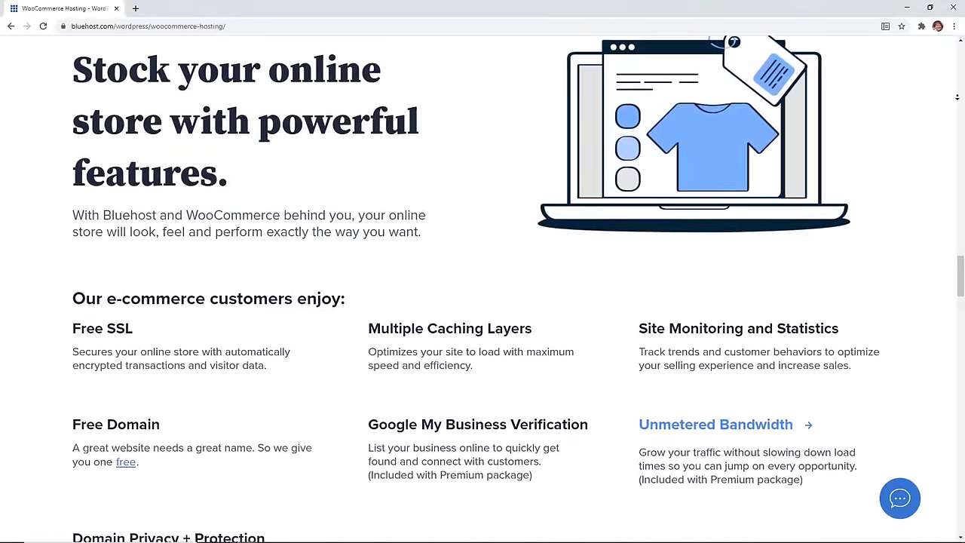
pyautogui.scroll(-3, 482, 287)
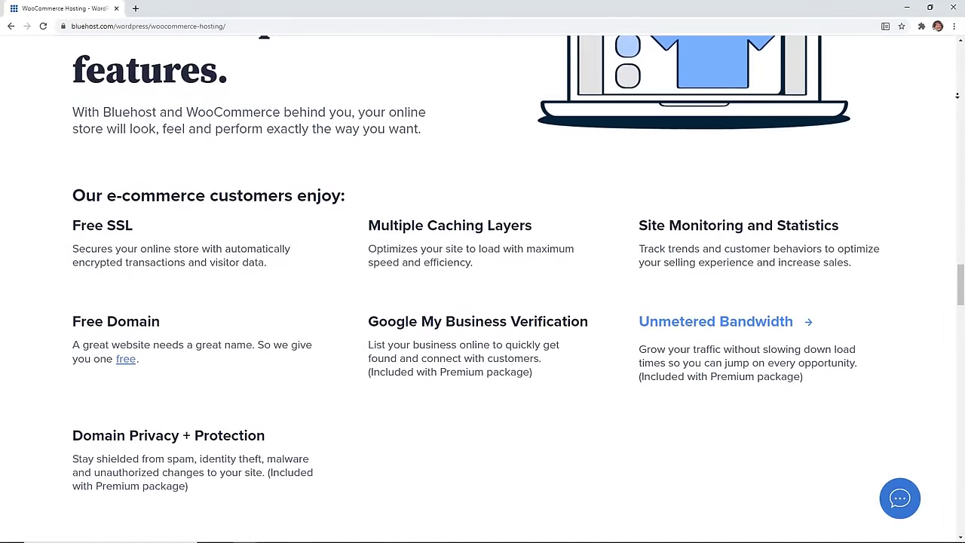
pyautogui.scroll(-3, 482, 287)
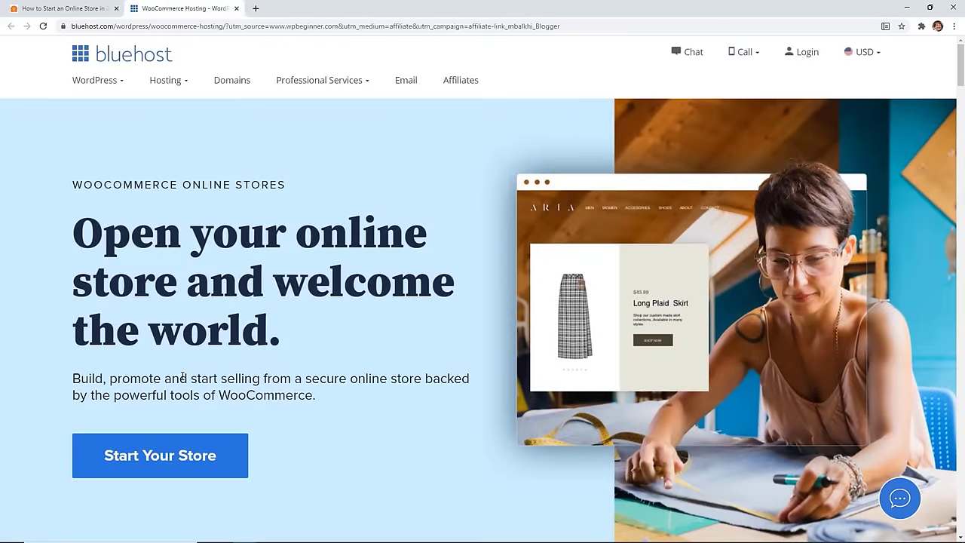
# Step: Go to the store plan options and compare the prices and top features of the Standard and Premium plans
pyautogui.scroll(-1, 195, 385)
pyautogui.click(172, 371)
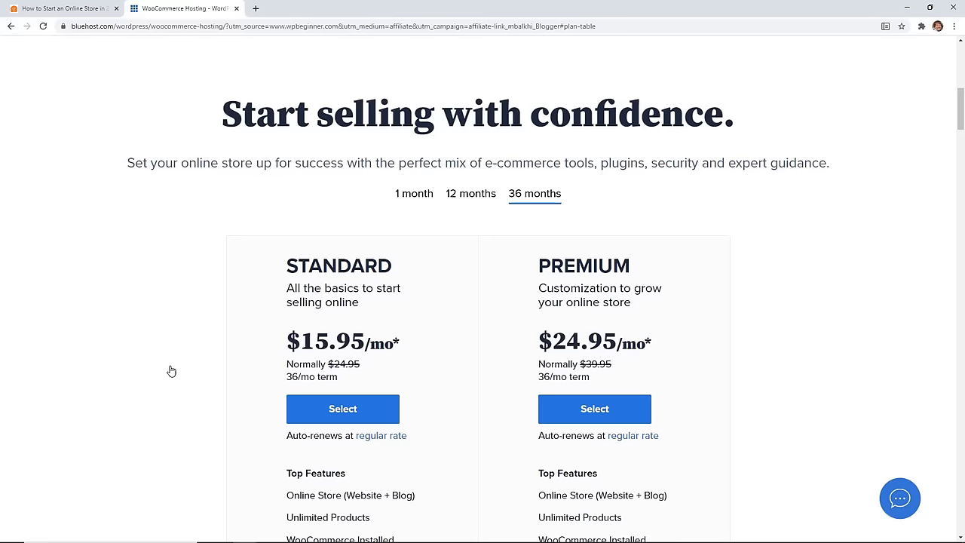
pyautogui.scroll(-2, 171, 370)
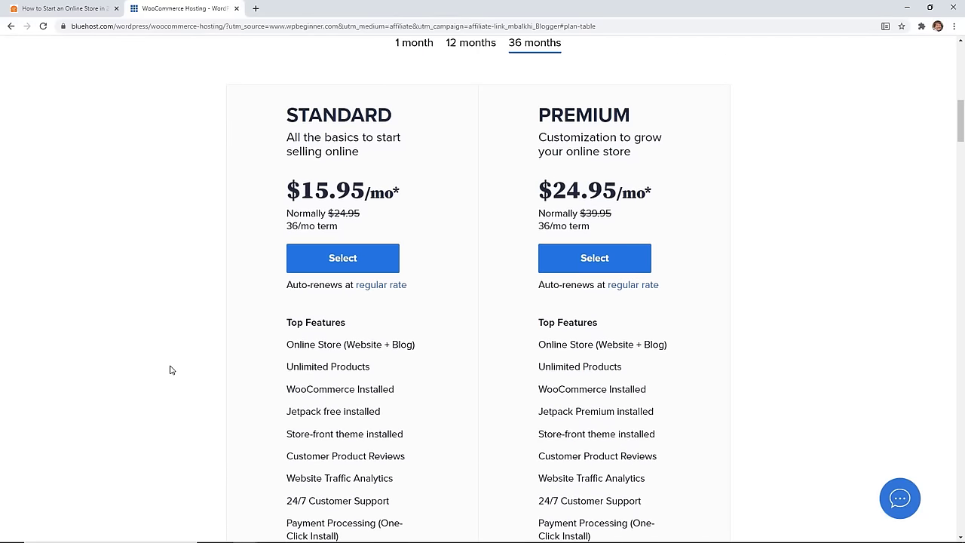
pyautogui.scroll(-2, 170, 369)
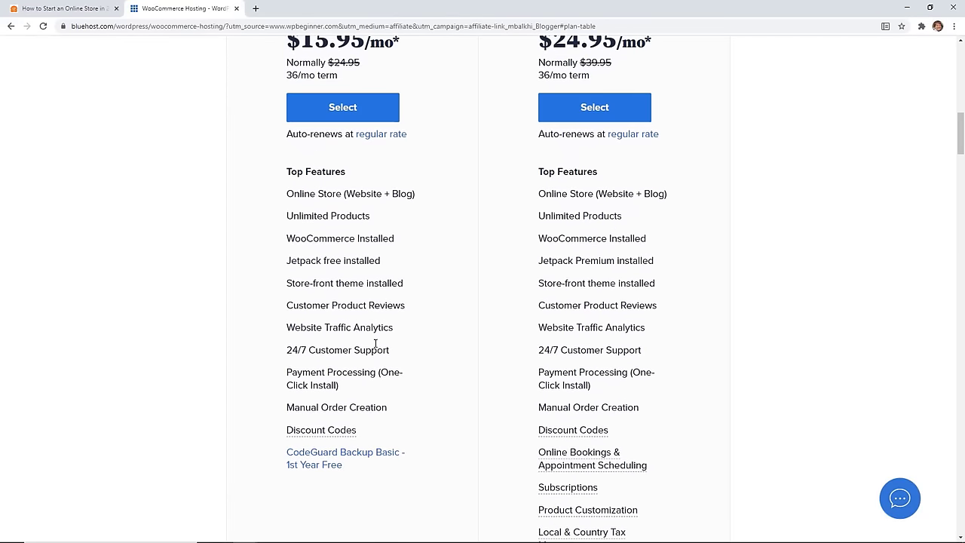
pyautogui.scroll(1, 461, 288)
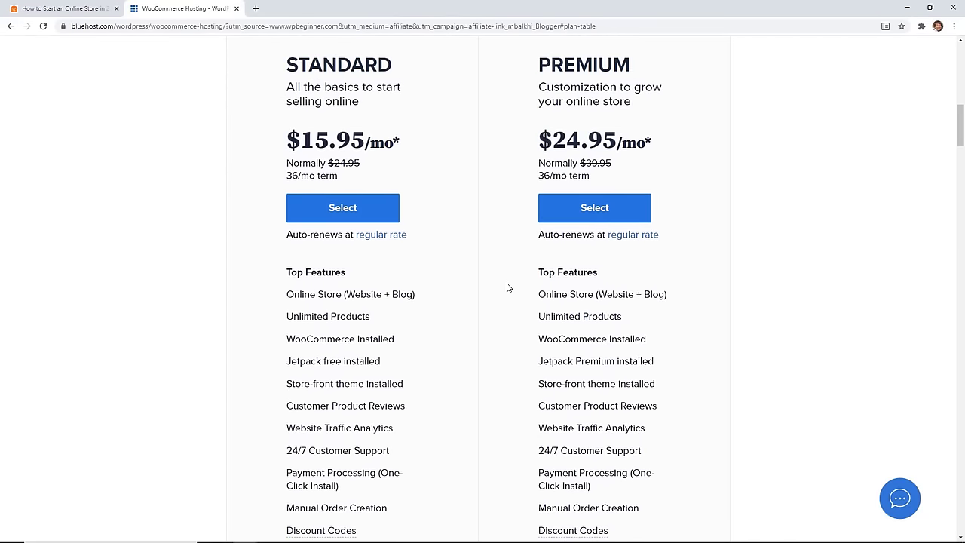
pyautogui.scroll(-3, 501, 354)
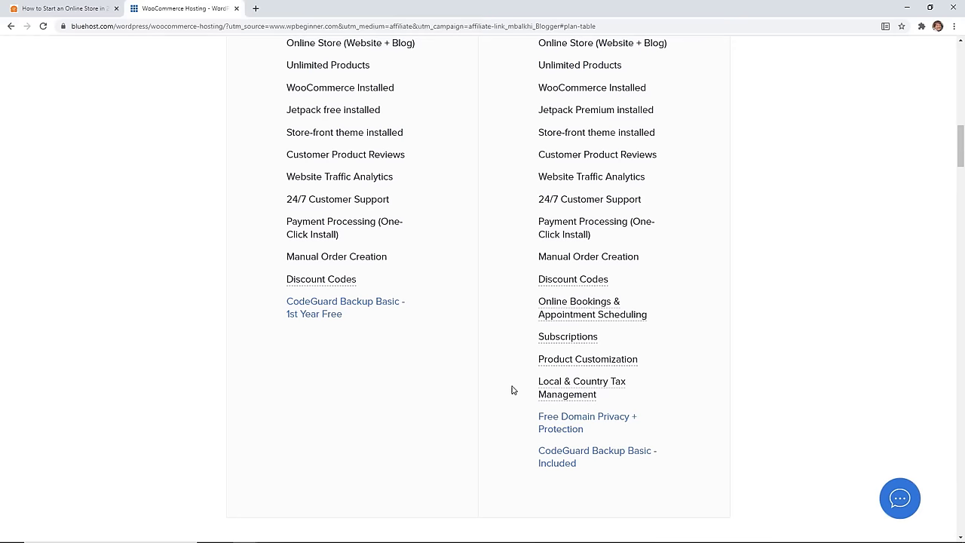
pyautogui.scroll(-1, 512, 390)
pyautogui.scroll(3, 505, 411)
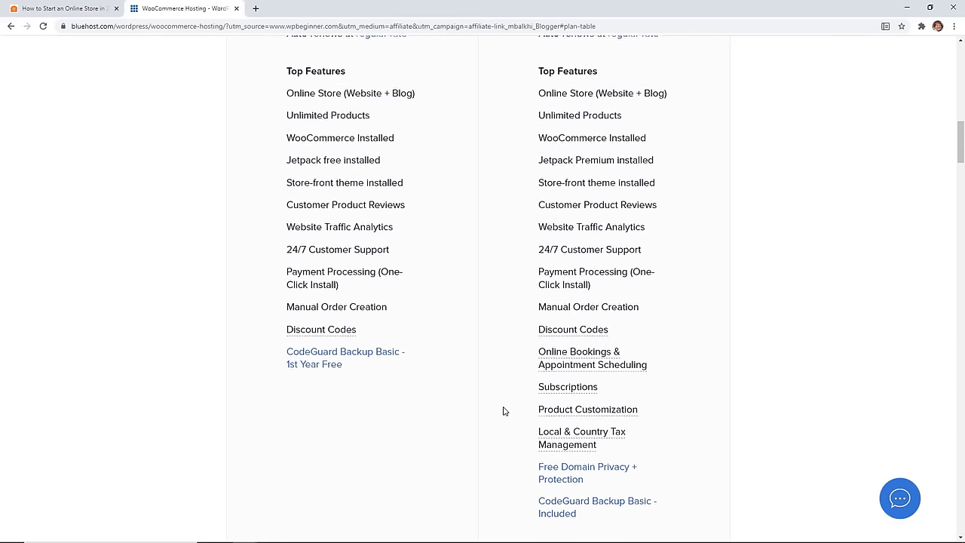
pyautogui.scroll(1, 504, 410)
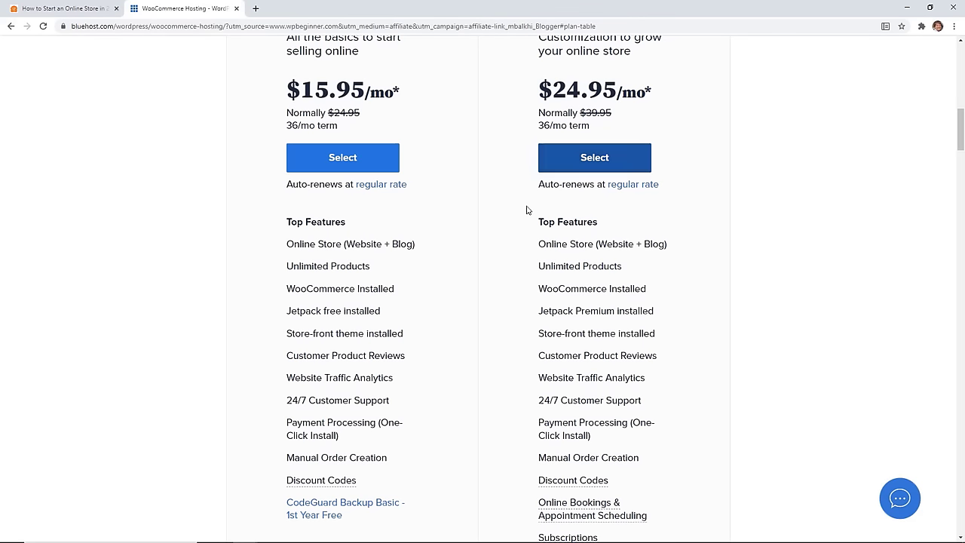
pyautogui.scroll(1, 527, 210)
pyautogui.scroll(2, 527, 210)
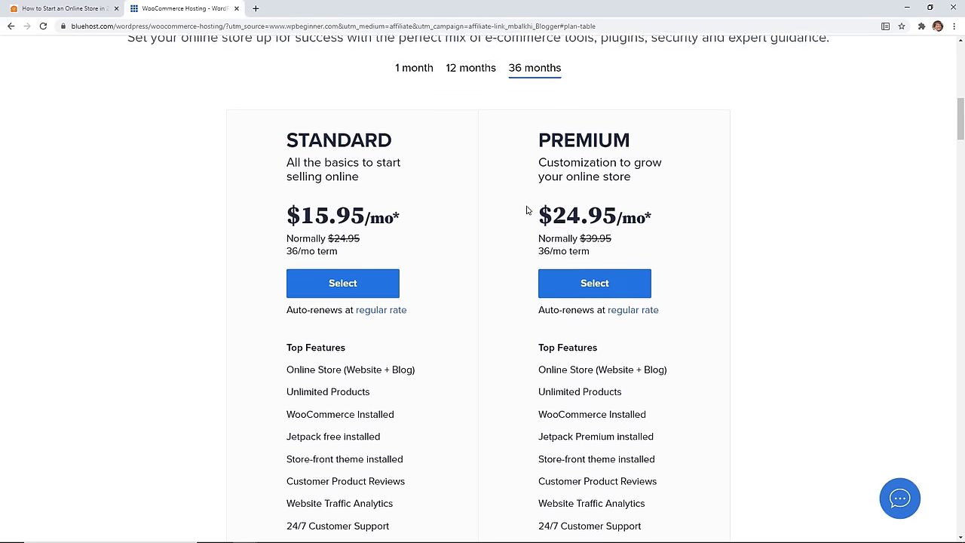
# Step: Select the Premium plan with the 36-month term and request the new domain startanewstore.com
pyautogui.click(575, 310)
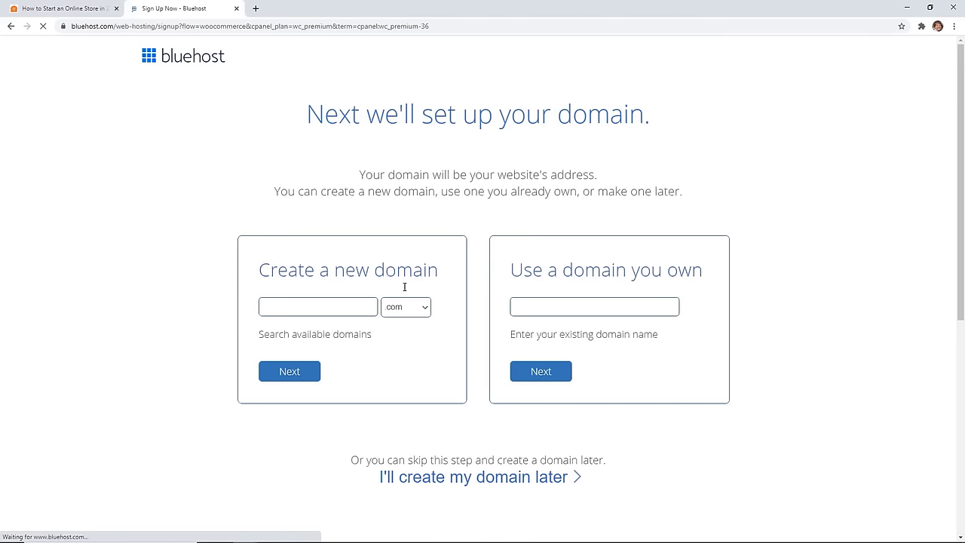
pyautogui.click(348, 306)
pyautogui.write('start')
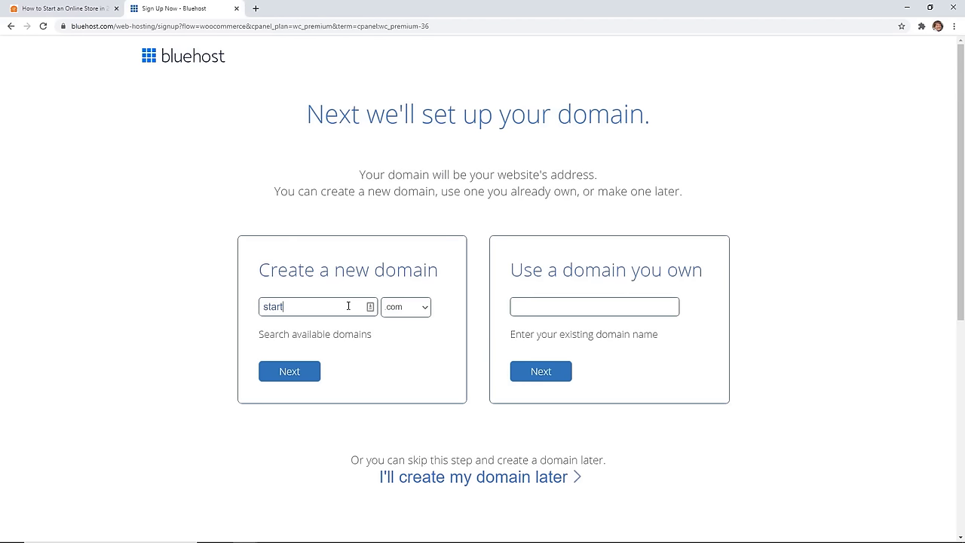
pyautogui.write('anewstore')
pyautogui.click(290, 374)
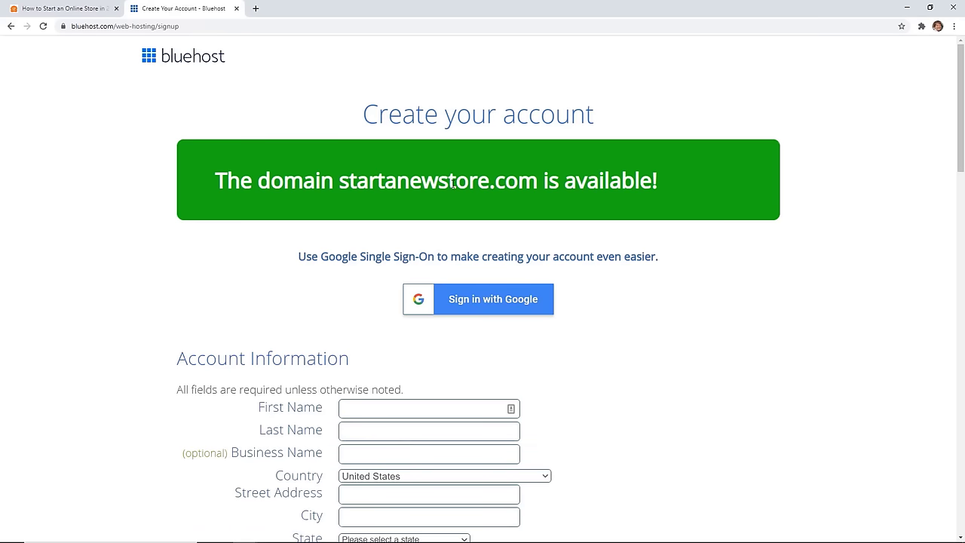
# Step: Review the account, package, extras and payment sections of the sign-up form and submit it with the terms accepted
pyautogui.scroll(-1, 411, 201)
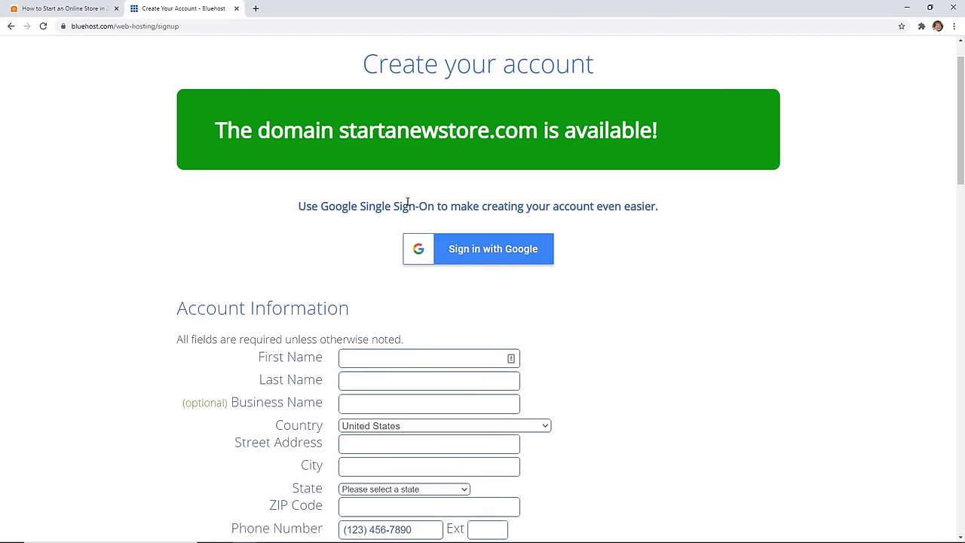
pyautogui.scroll(-3, 586, 340)
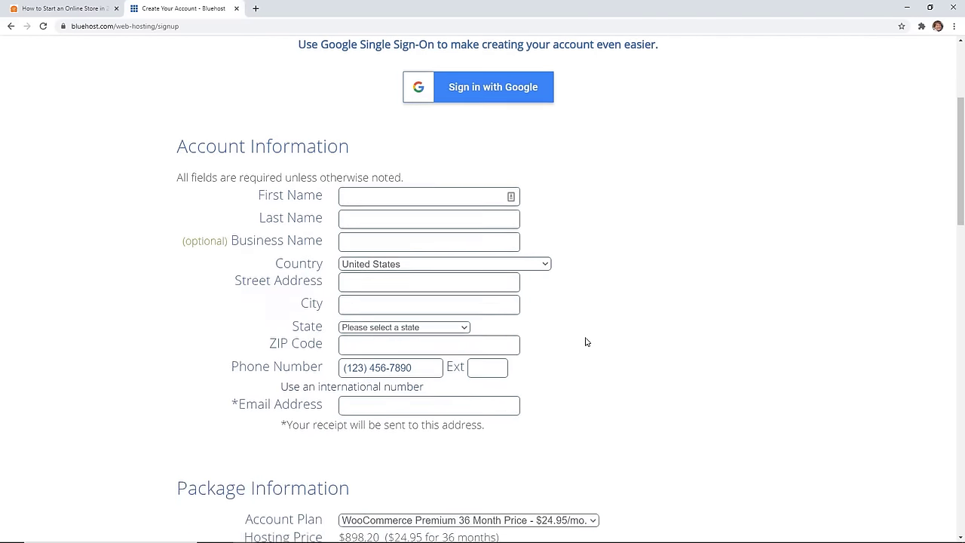
pyautogui.scroll(-2, 586, 341)
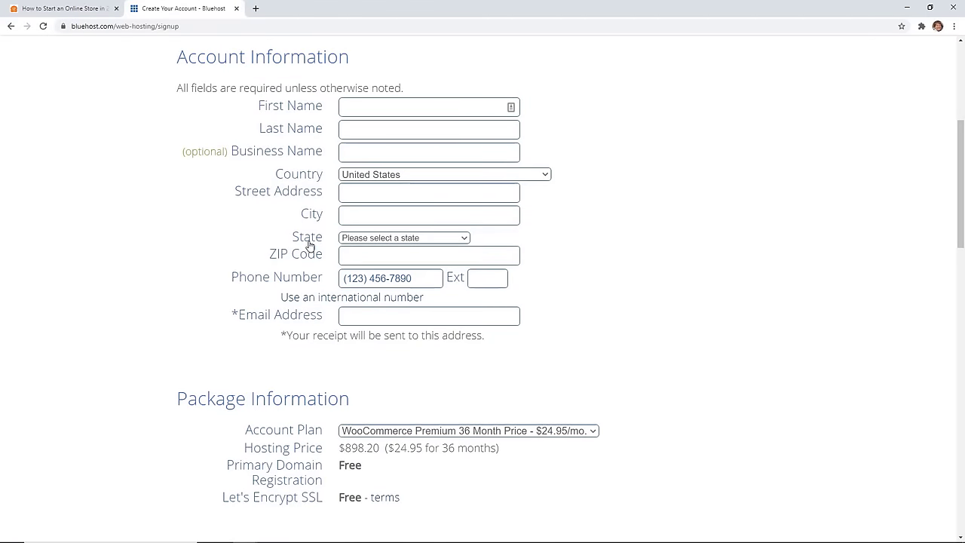
pyautogui.scroll(-4, 702, 316)
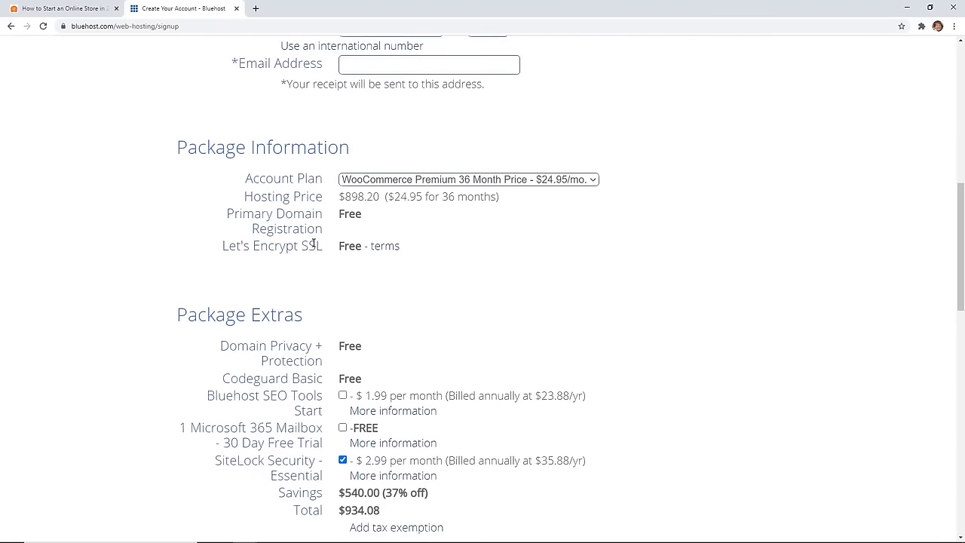
pyautogui.scroll(-6, 343, 247)
pyautogui.scroll(-2, 317, 221)
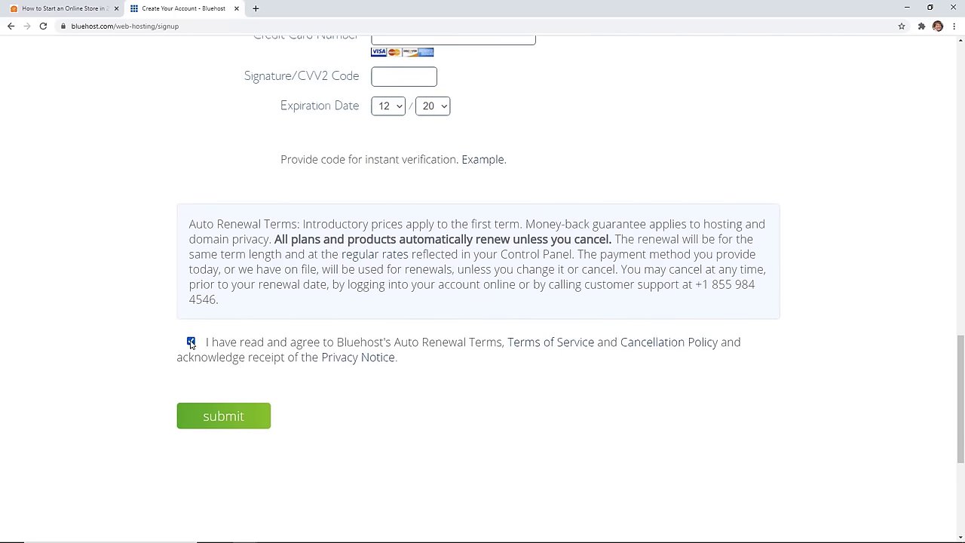
pyautogui.click(260, 415)
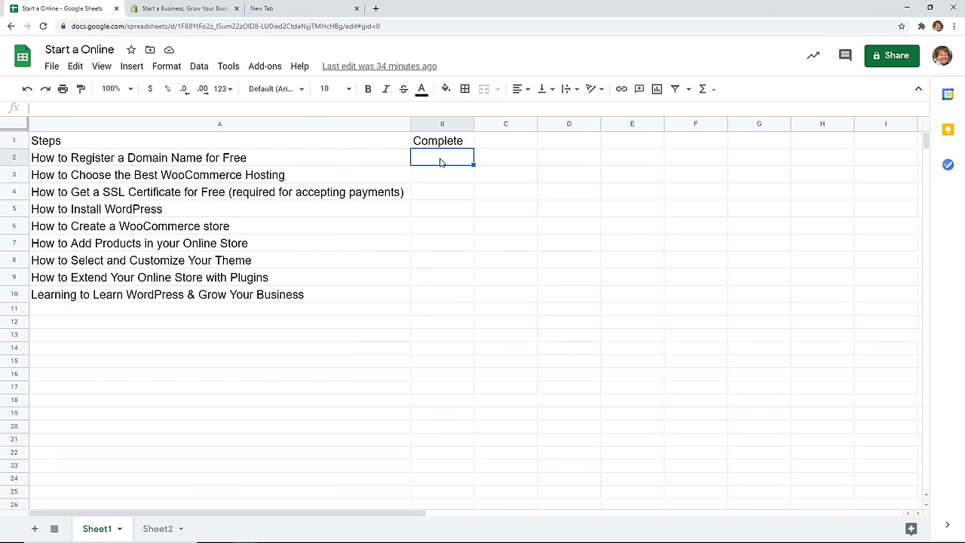
# Step: In the Google Sheets checklist, enter "done" in B2:B4 for the domain name, WooCommerce hosting and SSL certificate steps
pyautogui.write('done')
pyautogui.press('Return')
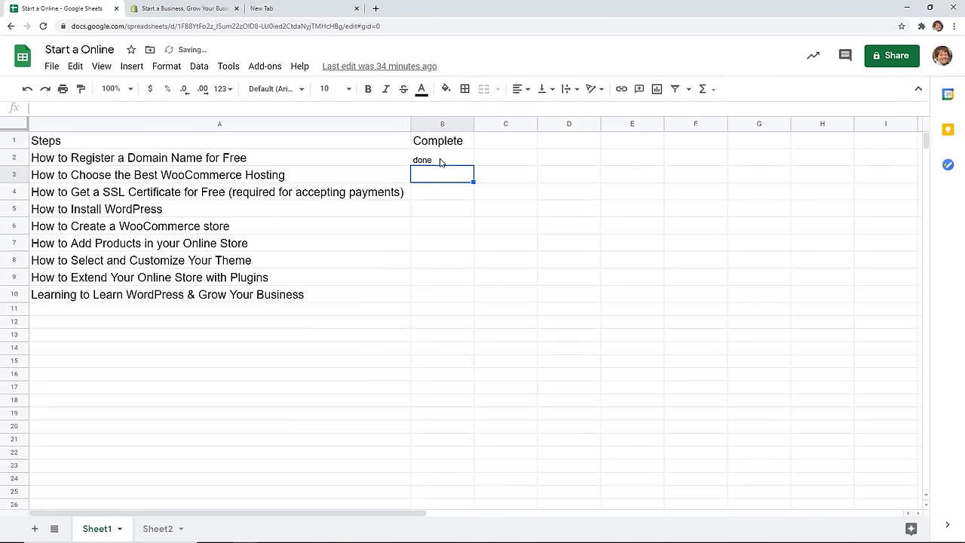
pyautogui.write('done')
pyautogui.press('Return')
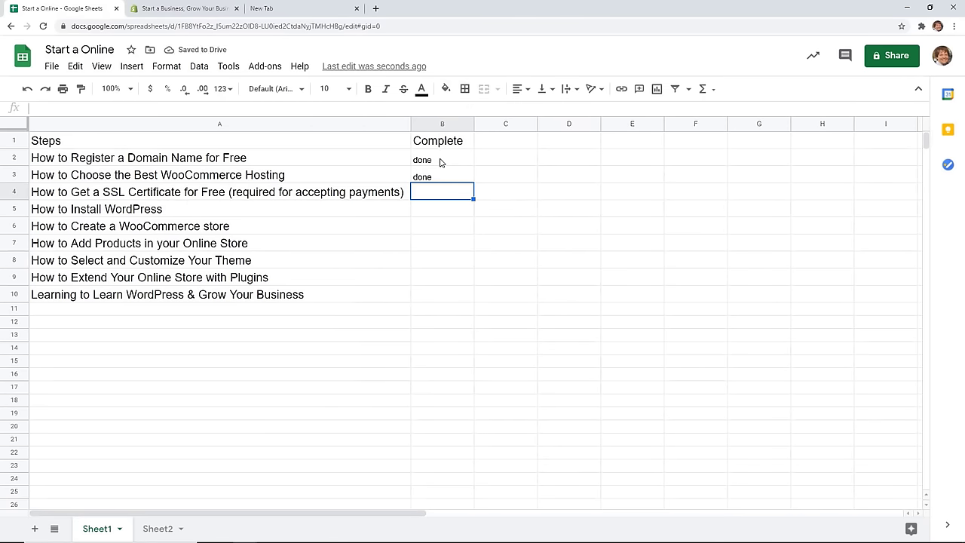
pyautogui.write('done')
pyautogui.press('Return')
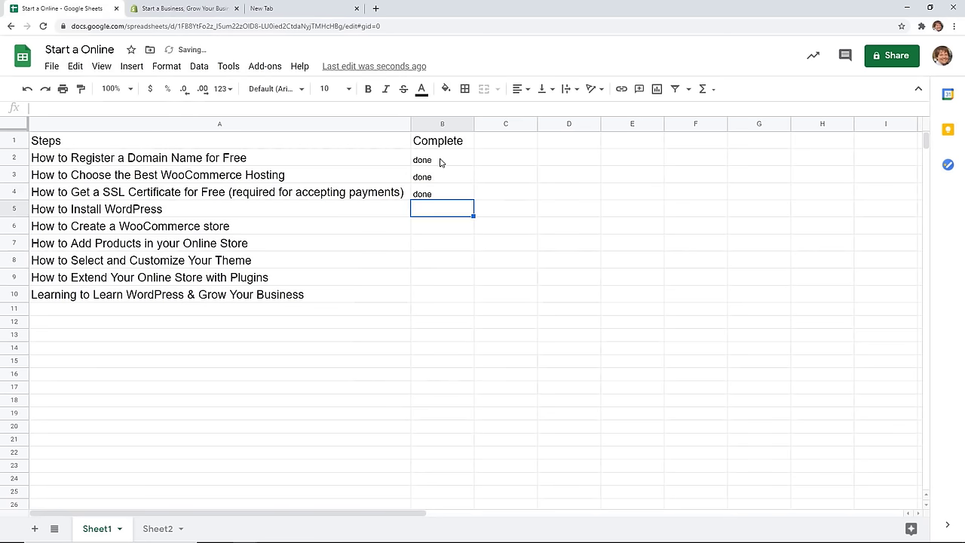
# Step: Enter "done" in B5:B6 for the Install WordPress and Create a WooCommerce store steps
pyautogui.write('done')
pyautogui.press('Return')
pyautogui.write('done')
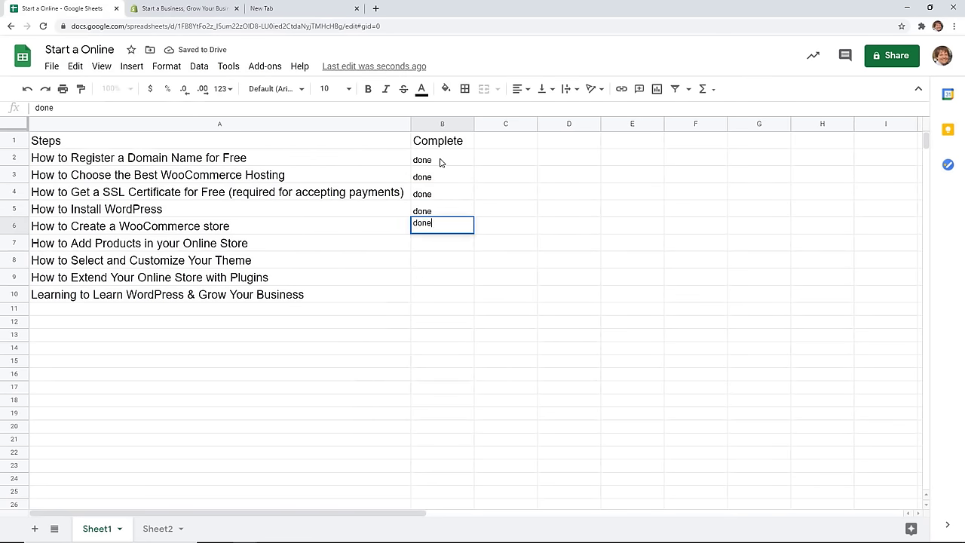
pyautogui.press('Return')
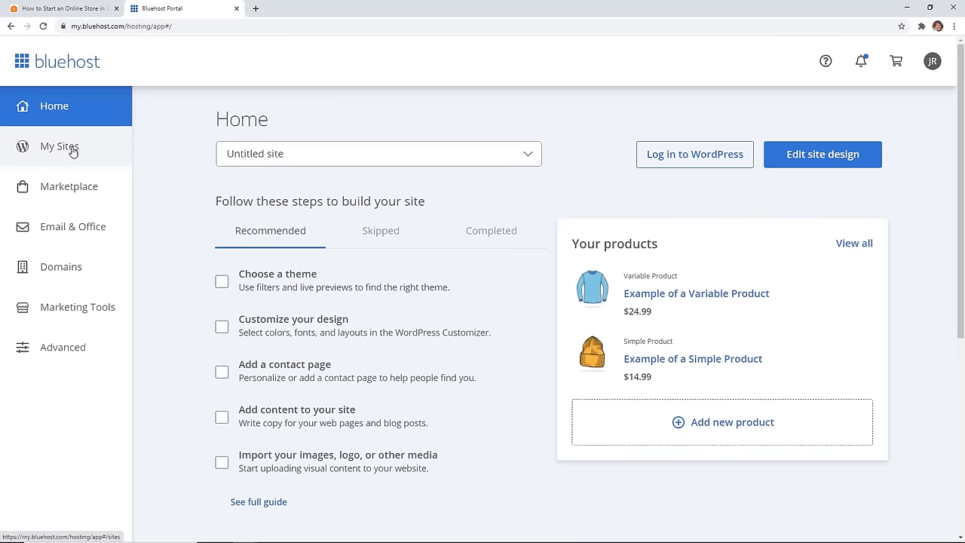
# Step: Log in to WordPress from the Bluehost portal and review the getting-started options on the welcome page
pyautogui.click(684, 156)
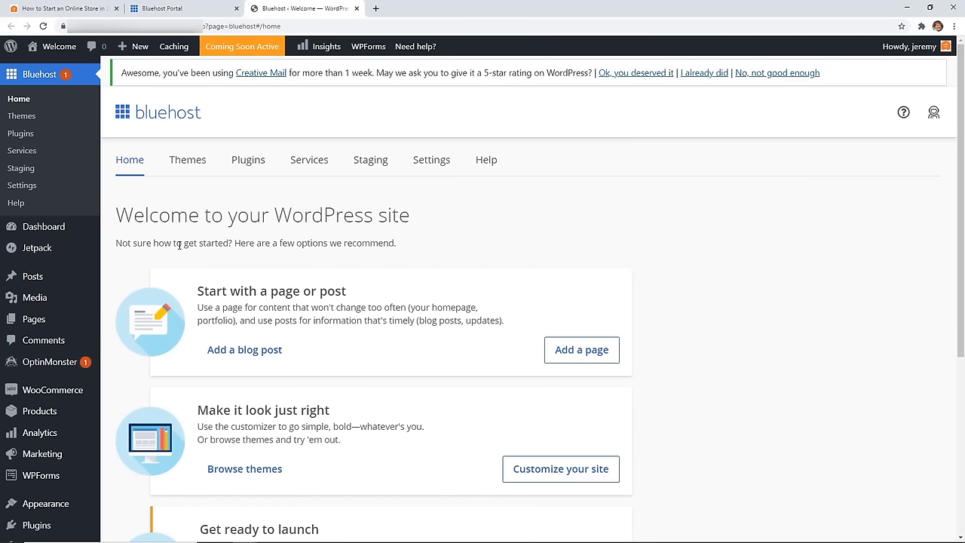
pyautogui.scroll(-2, 179, 245)
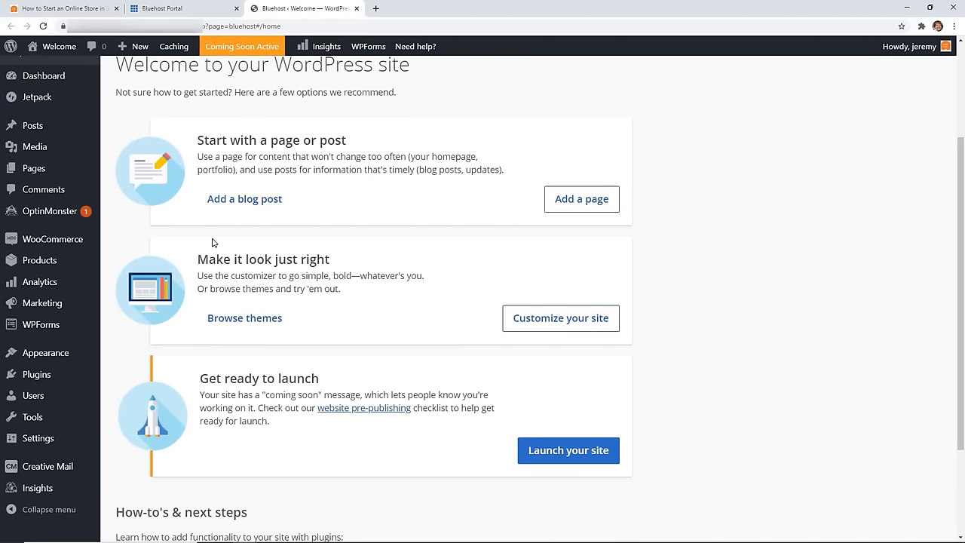
pyautogui.scroll(-2, 212, 242)
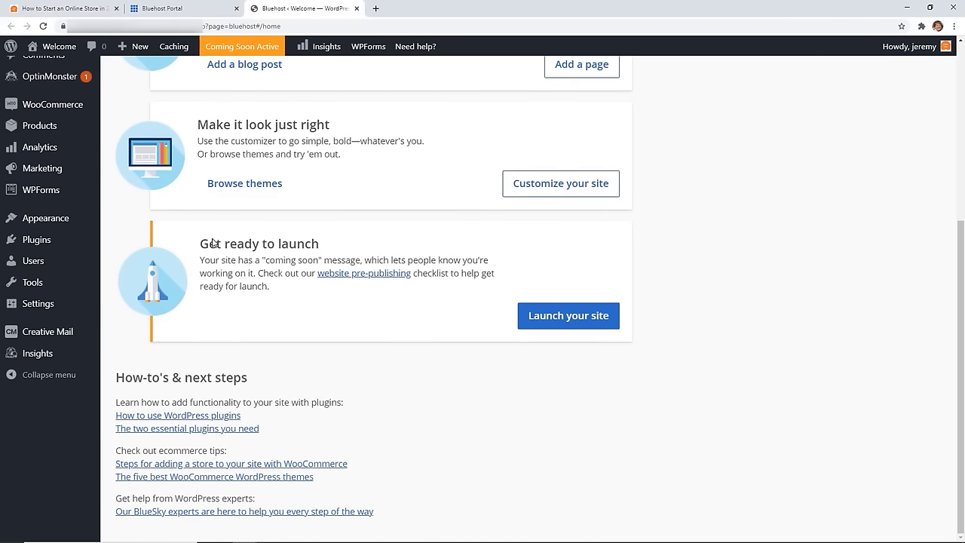
pyautogui.scroll(2, 212, 240)
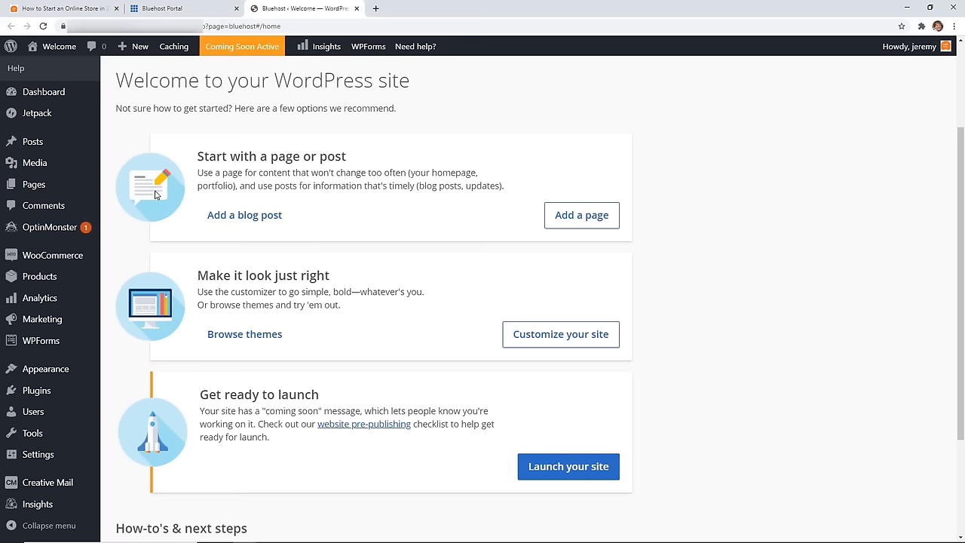
pyautogui.click(88, 25)
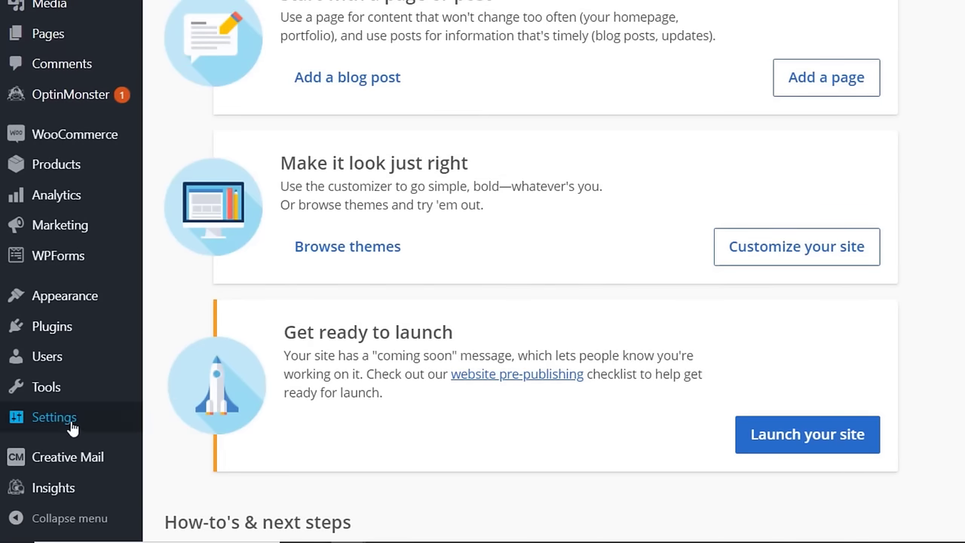
# Step: Go to the WordPress General settings and check the site title, WordPress Address and Site Address
pyautogui.moveTo(63, 422)
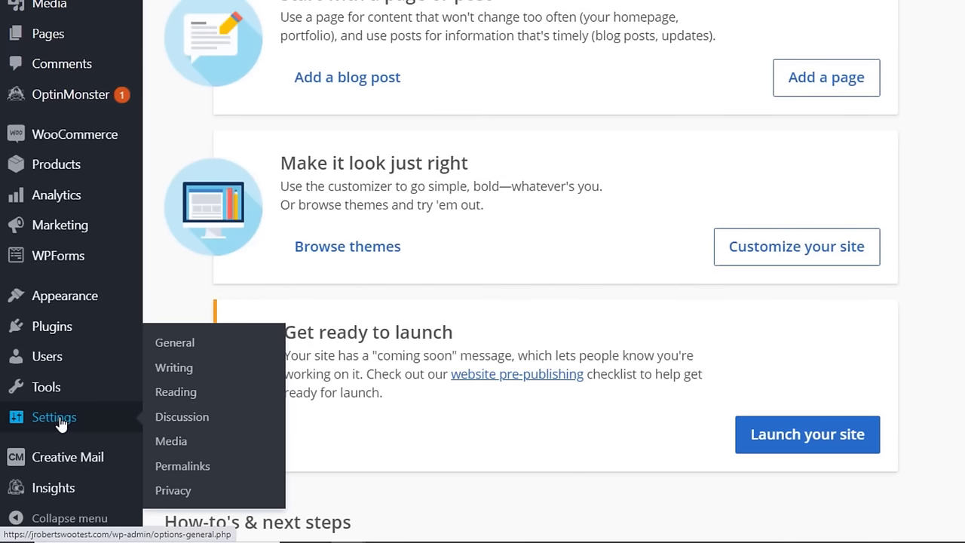
pyautogui.click(193, 352)
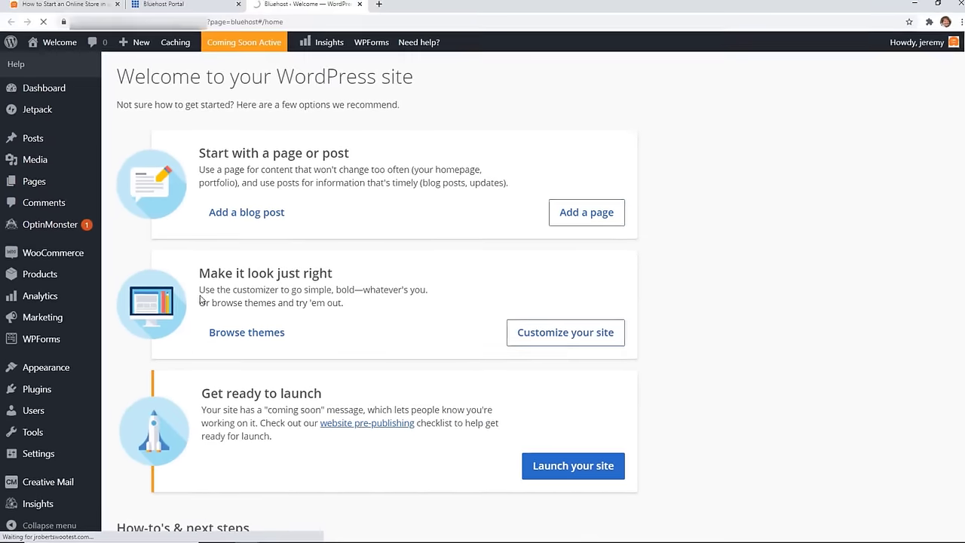
pyautogui.scroll(-2, 181, 227)
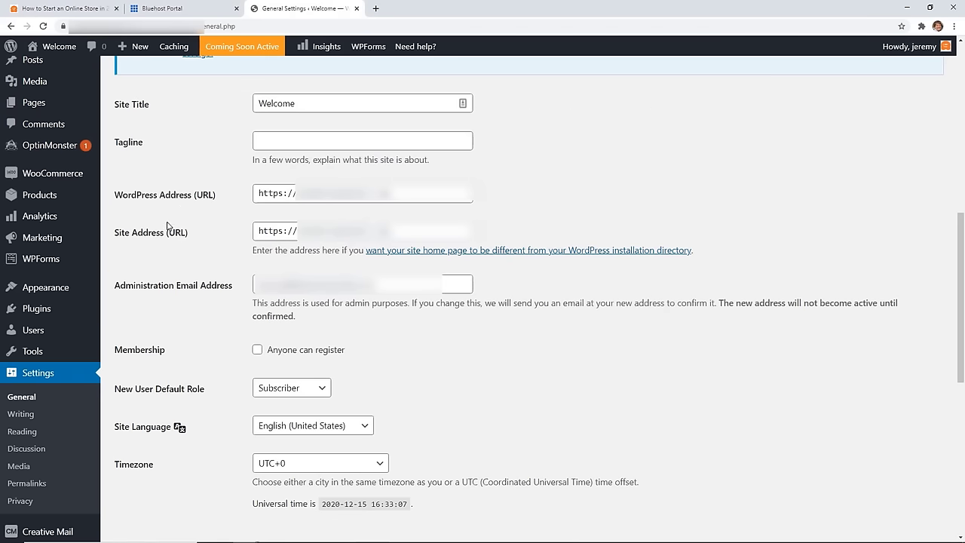
pyautogui.click(279, 231)
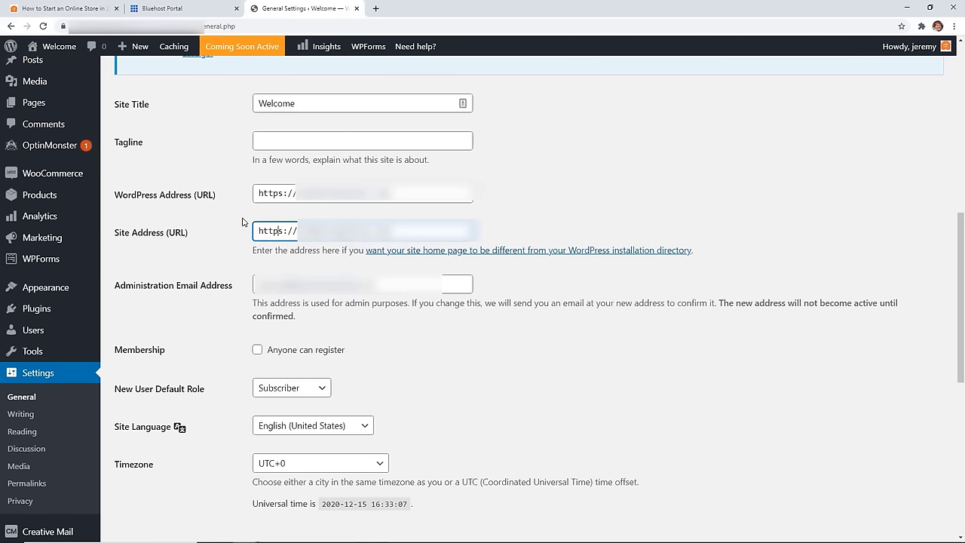
pyautogui.click(152, 478)
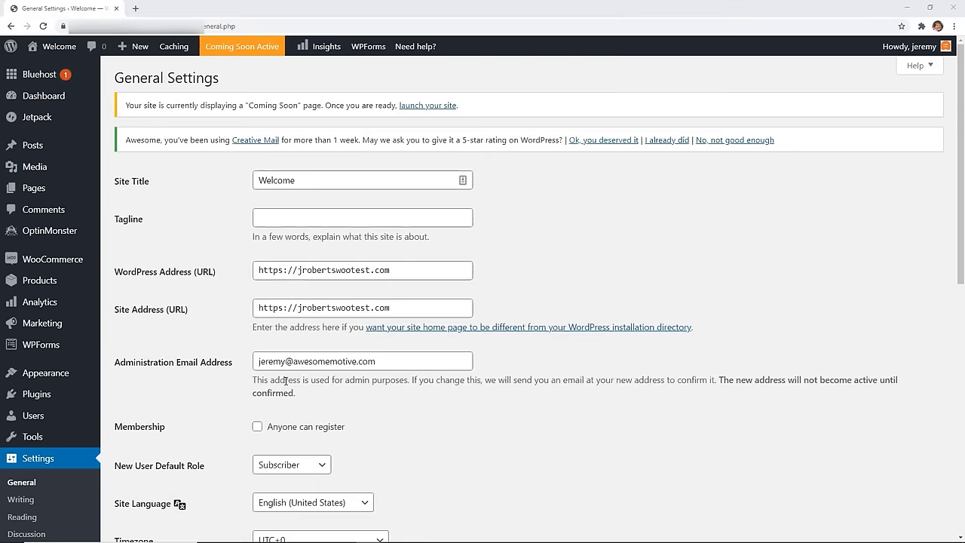
# Step: Go through the WooCommerce home page to the full product list and launch the WooCommerce setup wizard from its help section
pyautogui.moveTo(66, 265)
pyautogui.click(115, 262)
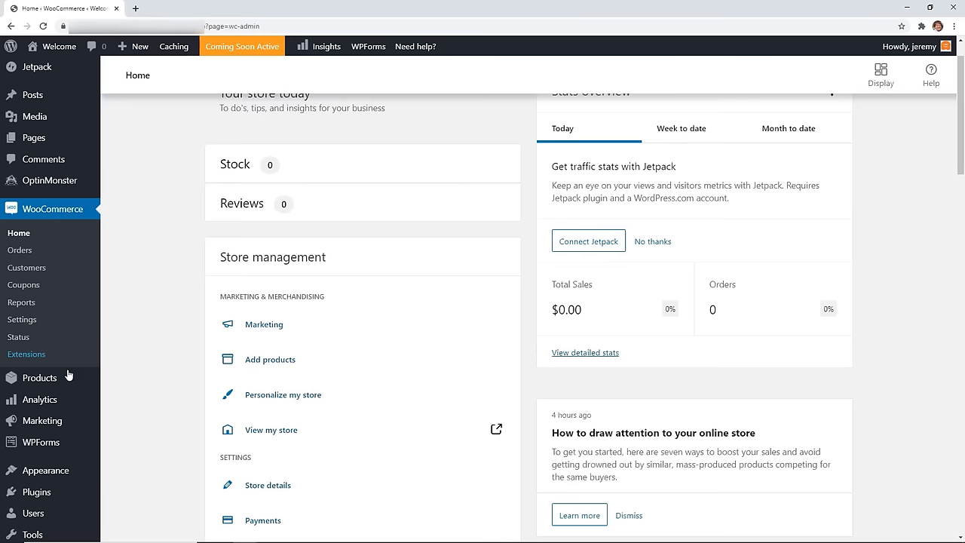
pyautogui.moveTo(60, 381)
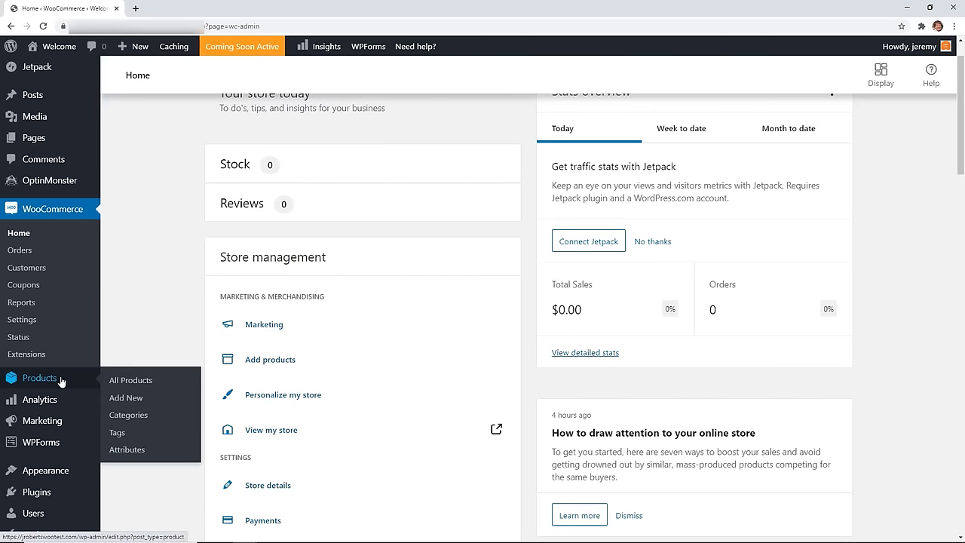
pyautogui.click(115, 383)
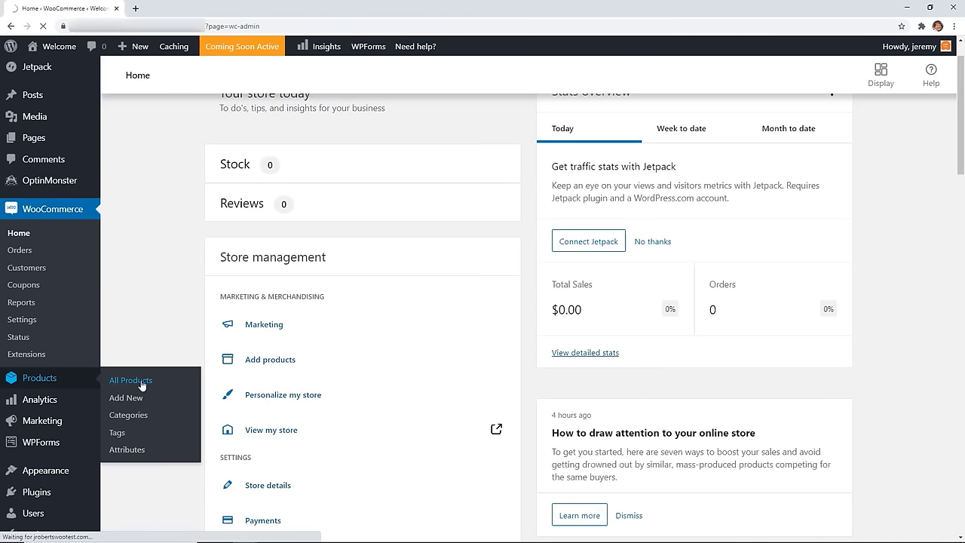
pyautogui.click(916, 106)
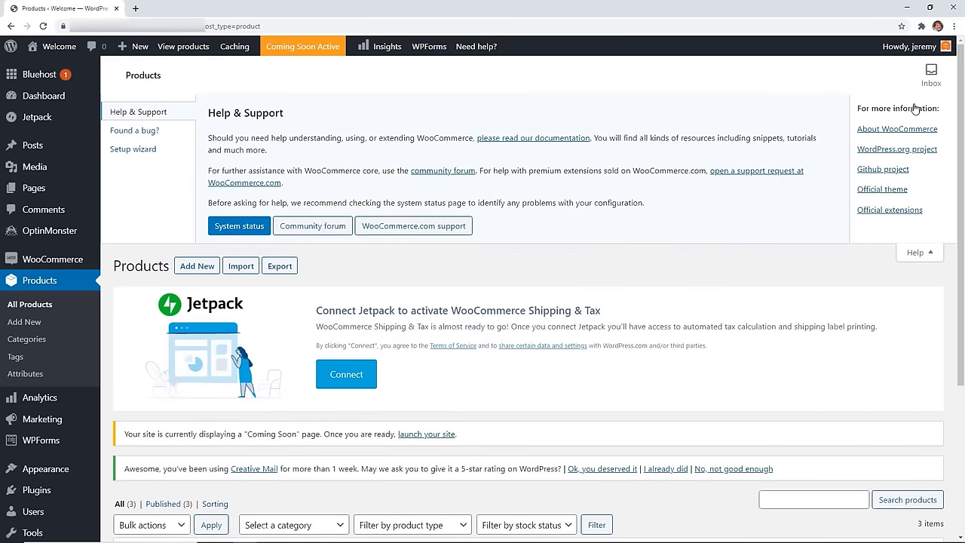
pyautogui.click(133, 150)
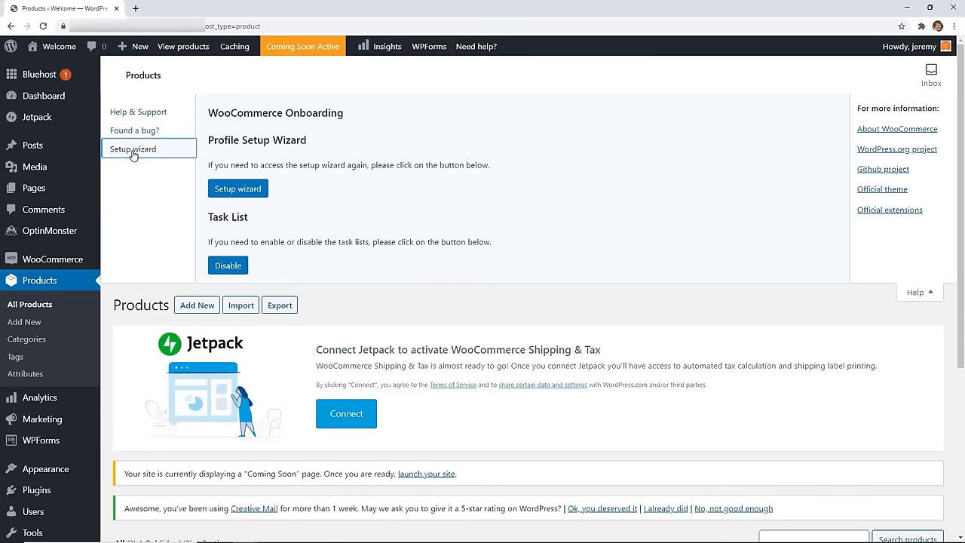
pyautogui.click(232, 190)
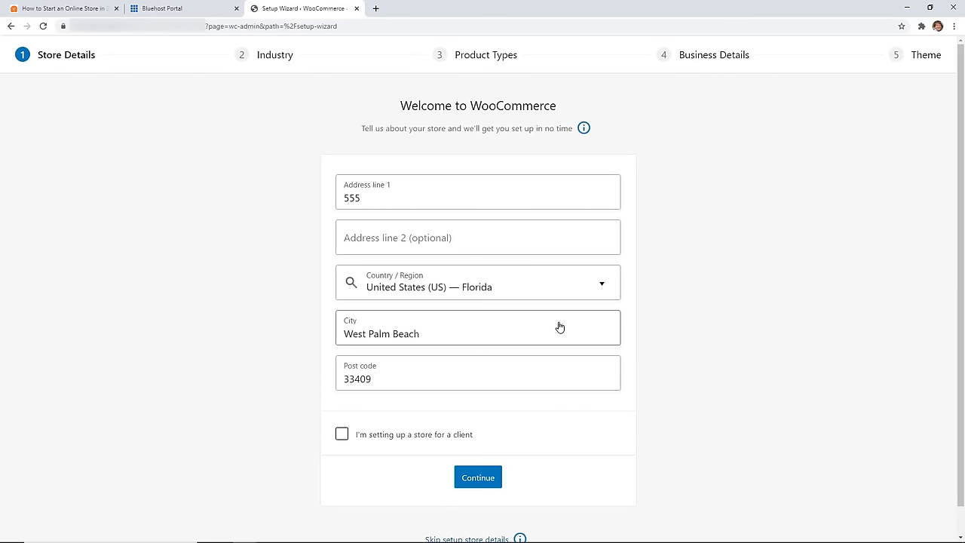
# Step: Accept the store details, choose the Home, furniture, and garden industry, and continue with Physical products as the product type
pyautogui.press('Return')
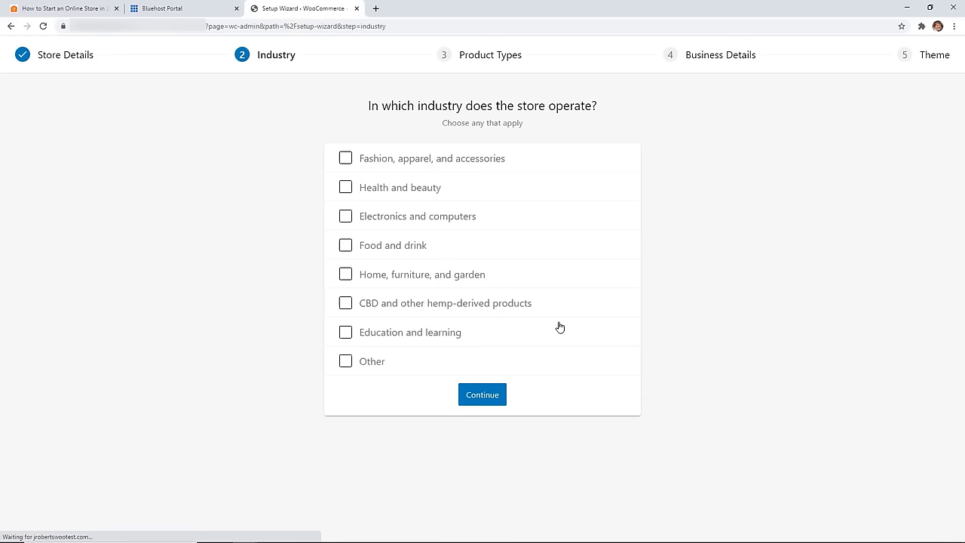
pyautogui.click(346, 273)
pyautogui.click(483, 395)
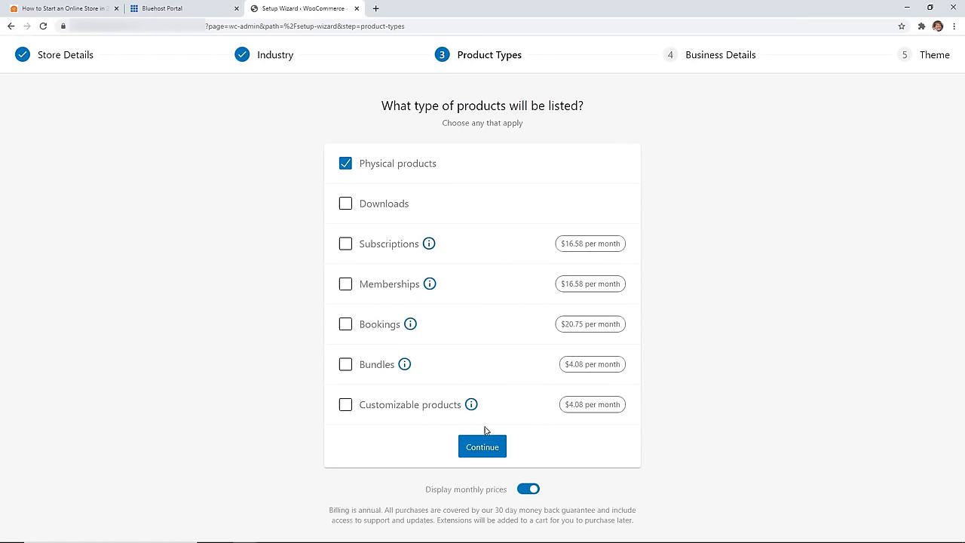
pyautogui.click(482, 453)
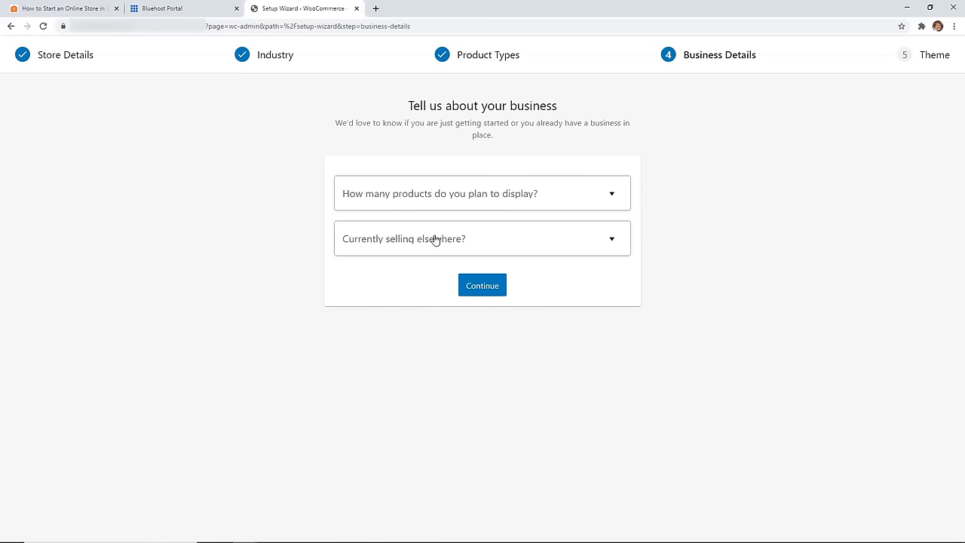
# Step: In the business details, set the number of products to display to 1 - 10 and currently selling elsewhere to No
pyautogui.click(430, 194)
pyautogui.click(391, 263)
pyautogui.click(391, 240)
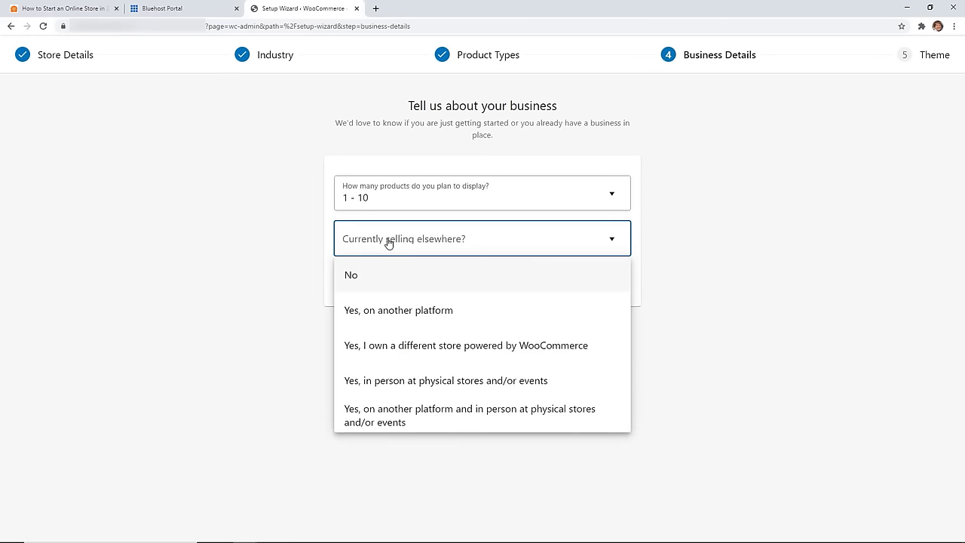
pyautogui.click(380, 276)
# Step: Turn off the Facebook, Mailchimp, Creative Mail and Google Ads add-ons, continue to the theme stage and browse the offered themes
pyautogui.scroll(-1, 254, 316)
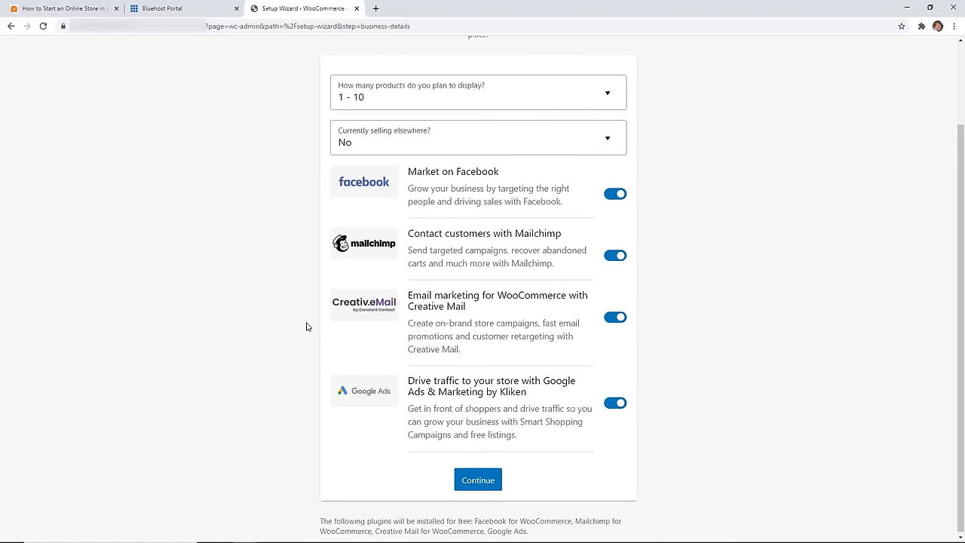
pyautogui.click(610, 197)
pyautogui.click(613, 255)
pyautogui.click(613, 325)
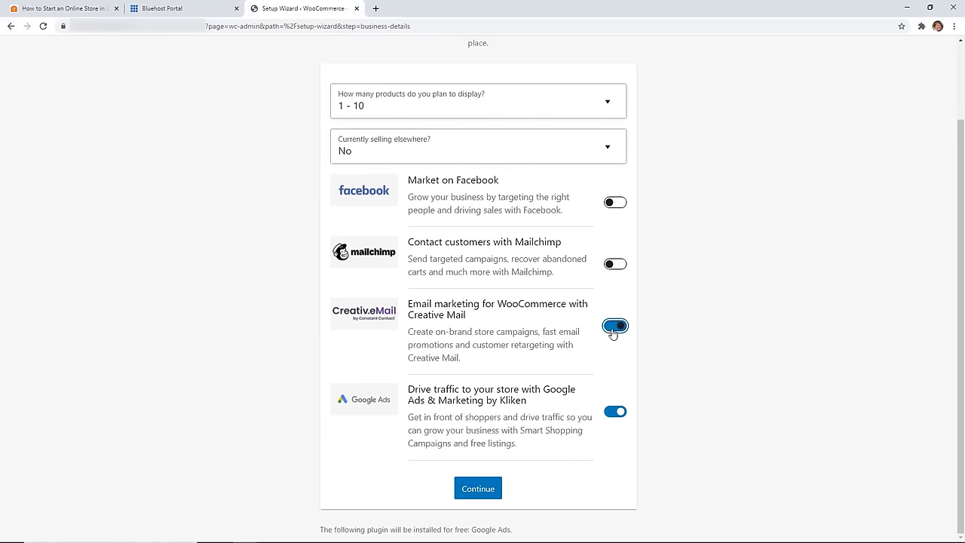
pyautogui.click(614, 411)
pyautogui.click(478, 505)
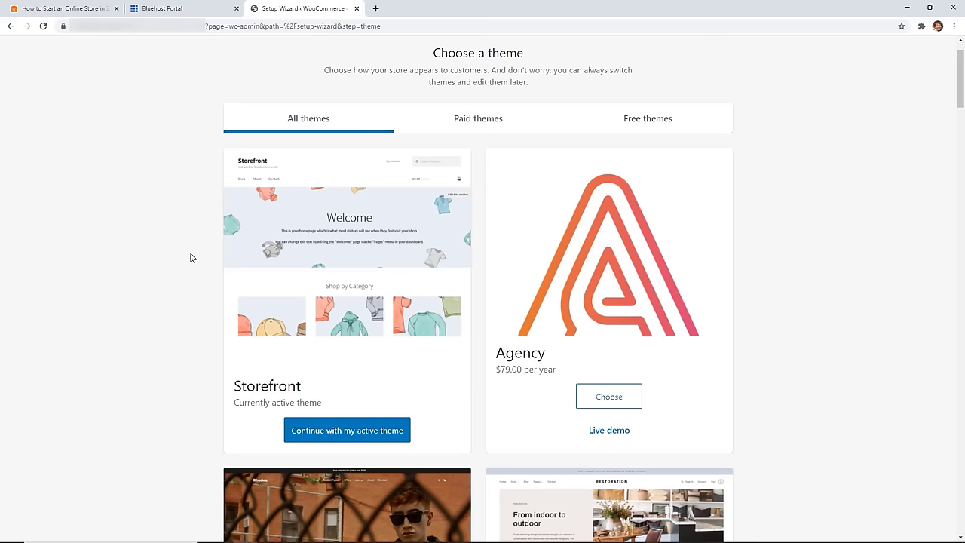
pyautogui.scroll(-2, 191, 257)
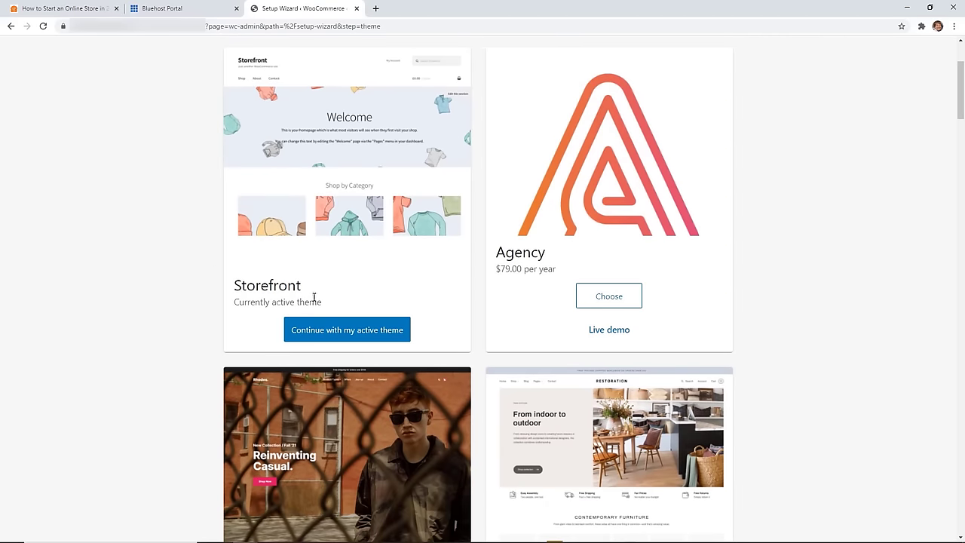
pyautogui.scroll(1, 265, 287)
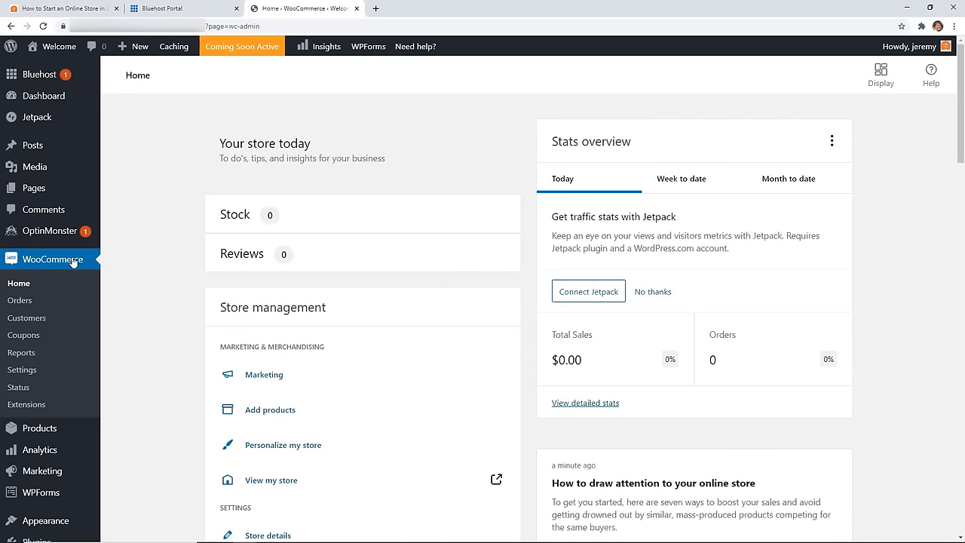
# Step: Enable PayPal Standard and Cash on delivery in the WooCommerce payment settings
pyautogui.click(25, 371)
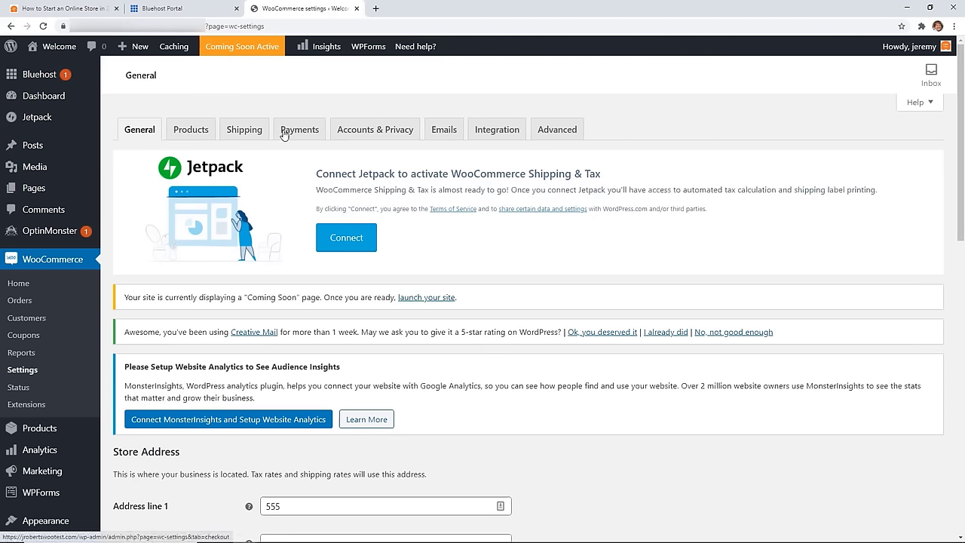
pyautogui.click(285, 134)
pyautogui.scroll(-2, 135, 218)
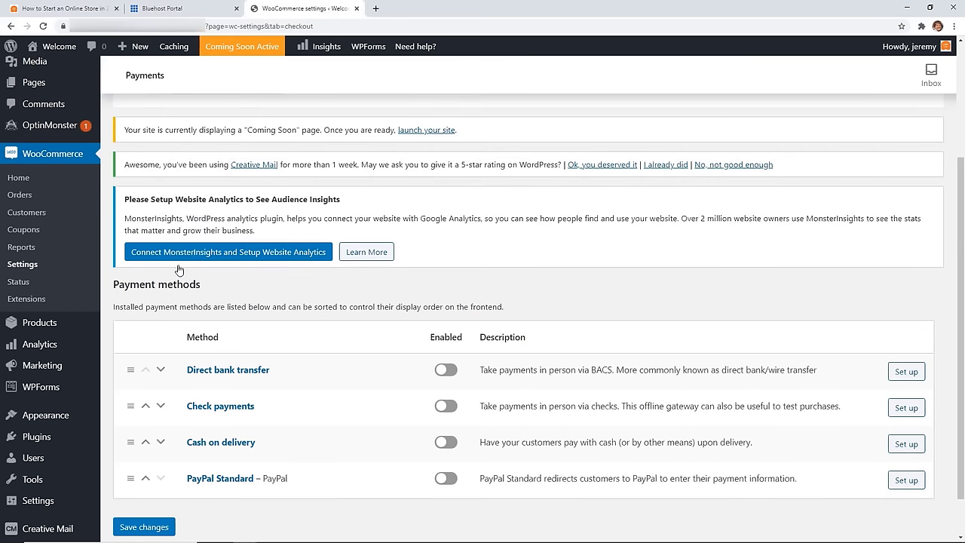
pyautogui.scroll(1, 181, 269)
pyautogui.scroll(-1, 241, 482)
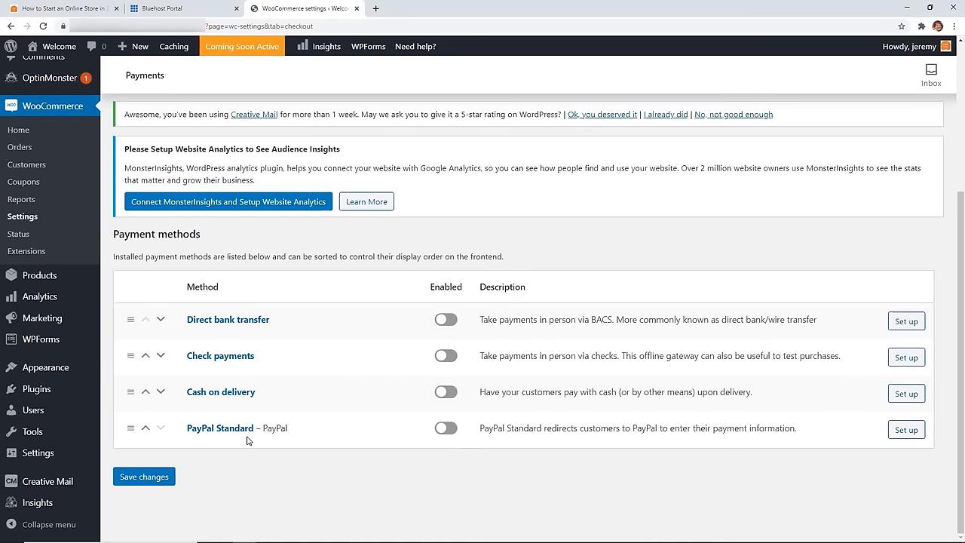
pyautogui.click(450, 433)
pyautogui.click(450, 398)
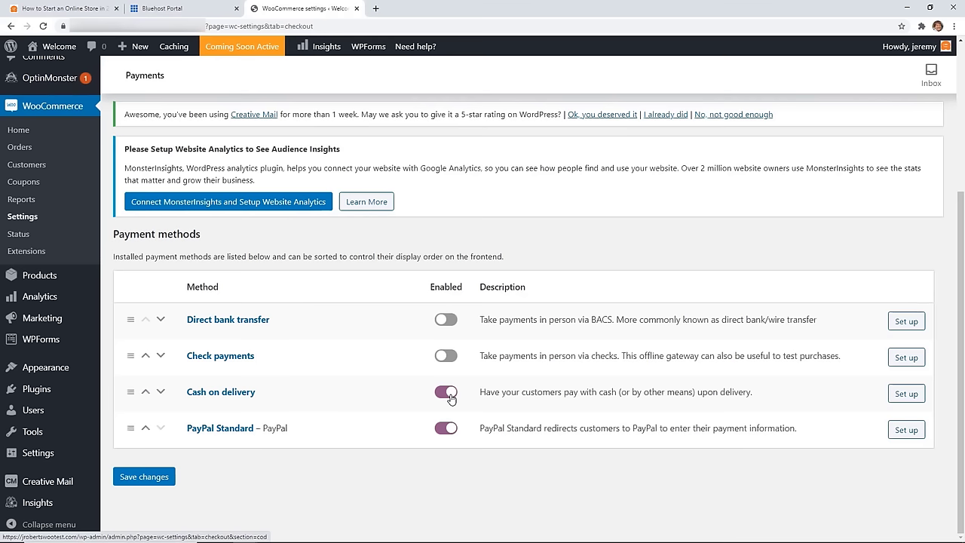
# Step: Go to the PayPal Standard setup, enter the PayPal account's e-mail and look through the advanced options
pyautogui.click(906, 431)
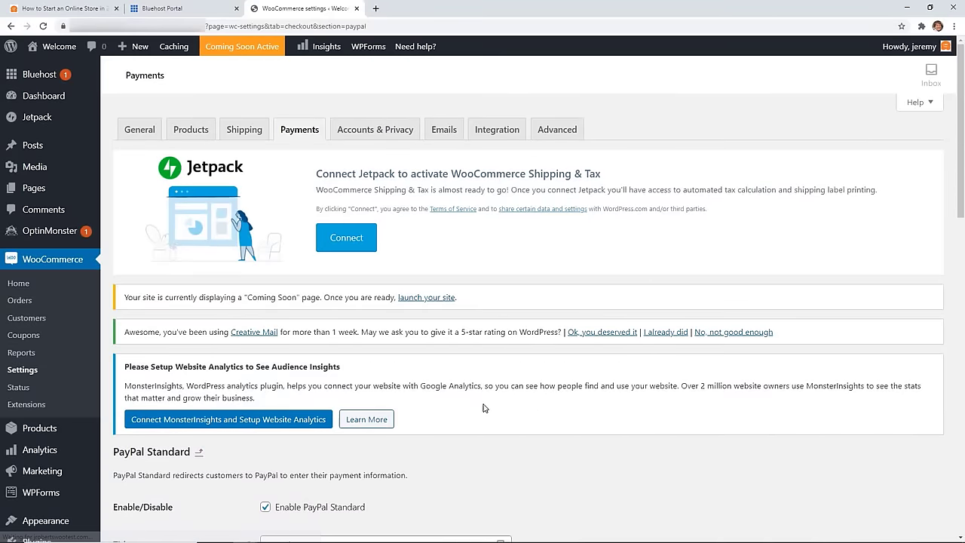
pyautogui.scroll(-5, 534, 431)
pyautogui.write('paypal')
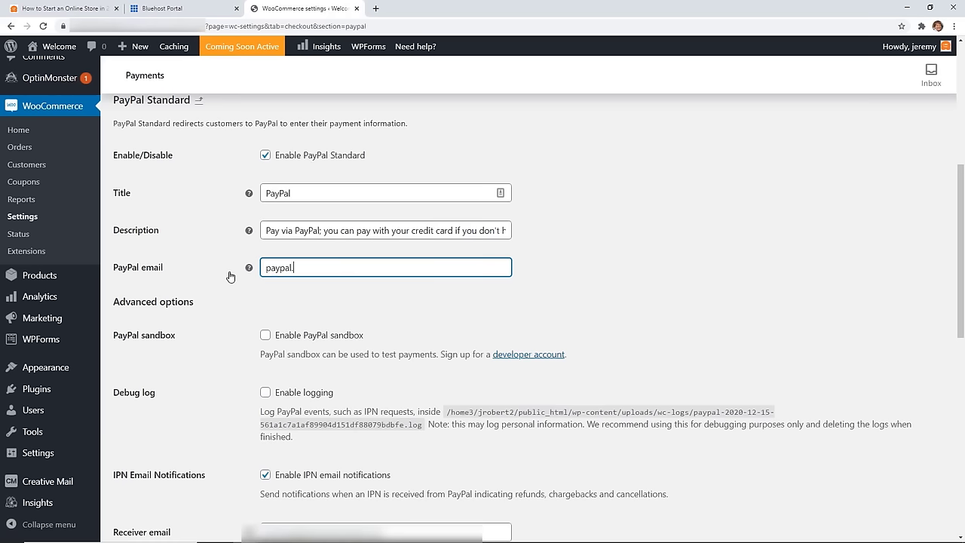
pyautogui.write('@example.com')
pyautogui.scroll(-8, 231, 275)
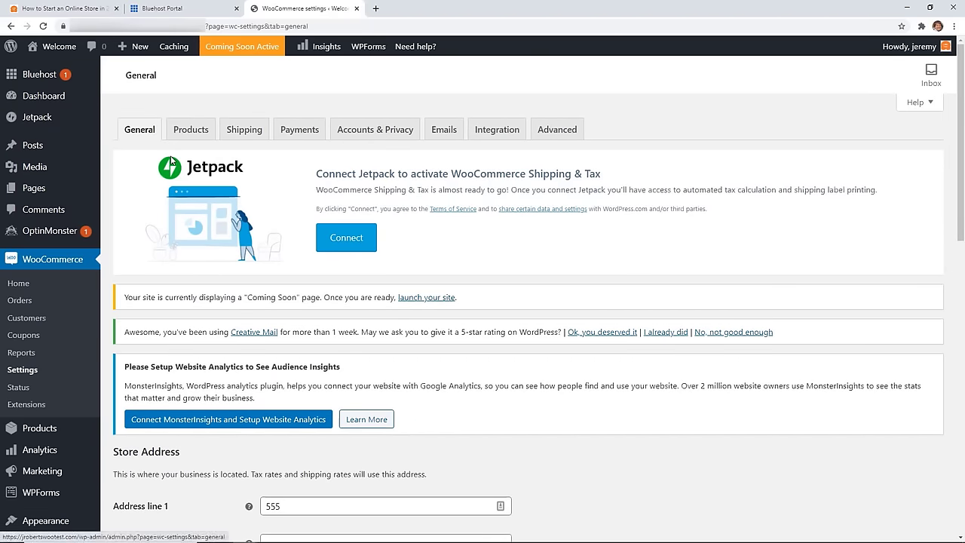
# Step: Review the store address and the selling, shipping and customer location options in the general WooCommerce settings
pyautogui.scroll(-5, 174, 162)
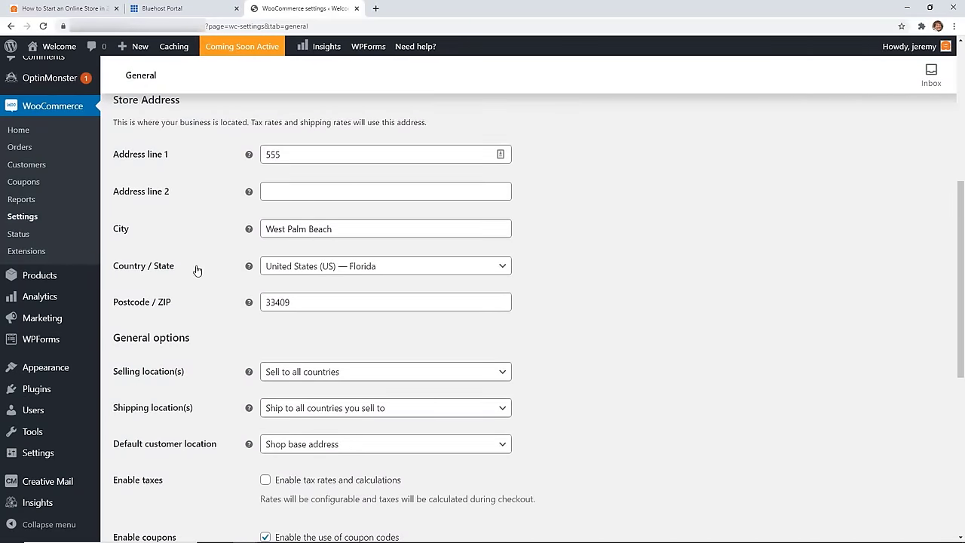
pyautogui.scroll(-2, 198, 280)
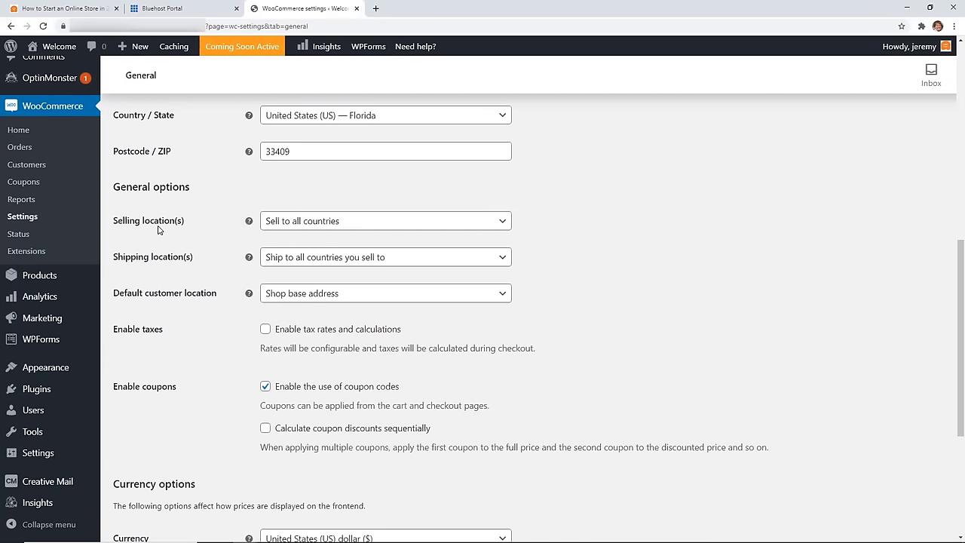
pyautogui.click(294, 230)
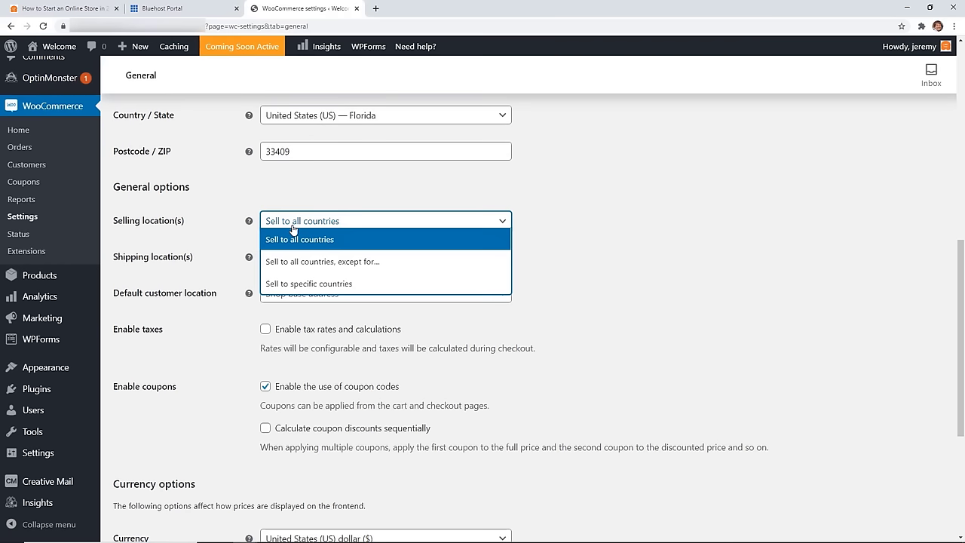
pyautogui.click(215, 230)
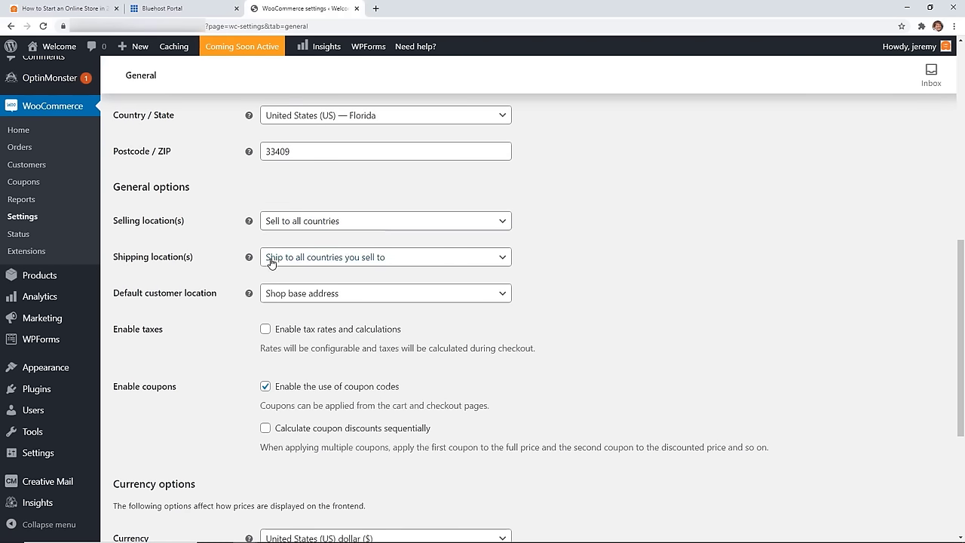
pyautogui.scroll(-1, 226, 282)
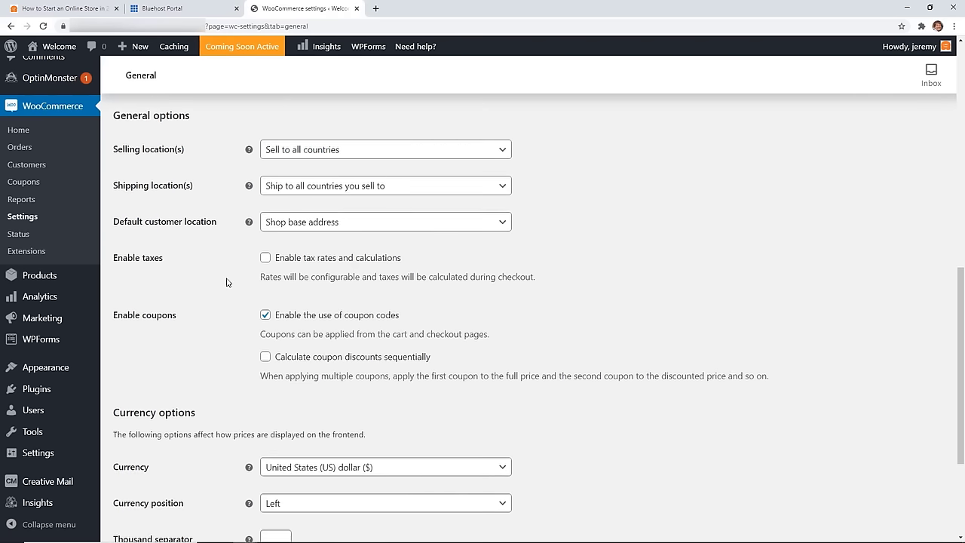
pyautogui.scroll(-1, 249, 264)
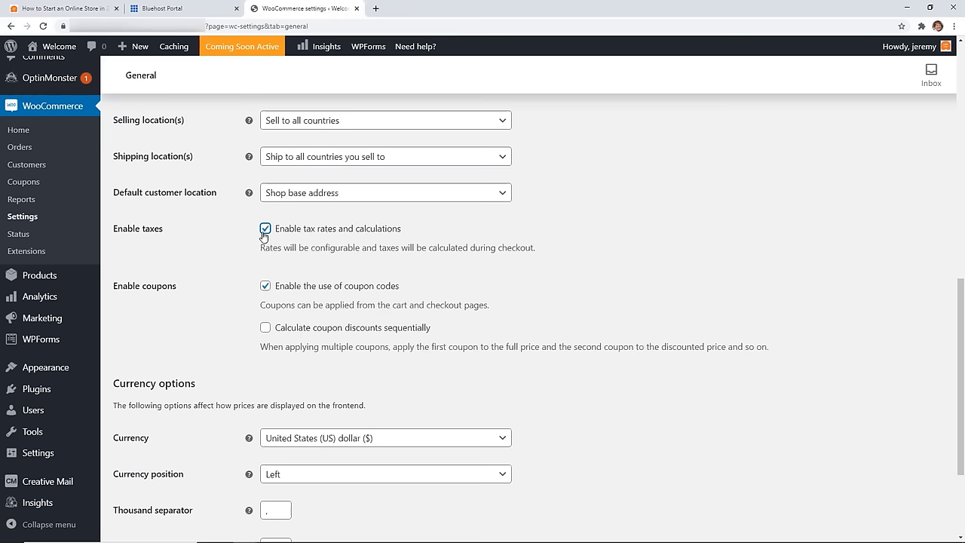
# Step: Turn off tax rates and calculations, check the currency options and save the general settings
pyautogui.click(265, 229)
pyautogui.scroll(-2, 226, 260)
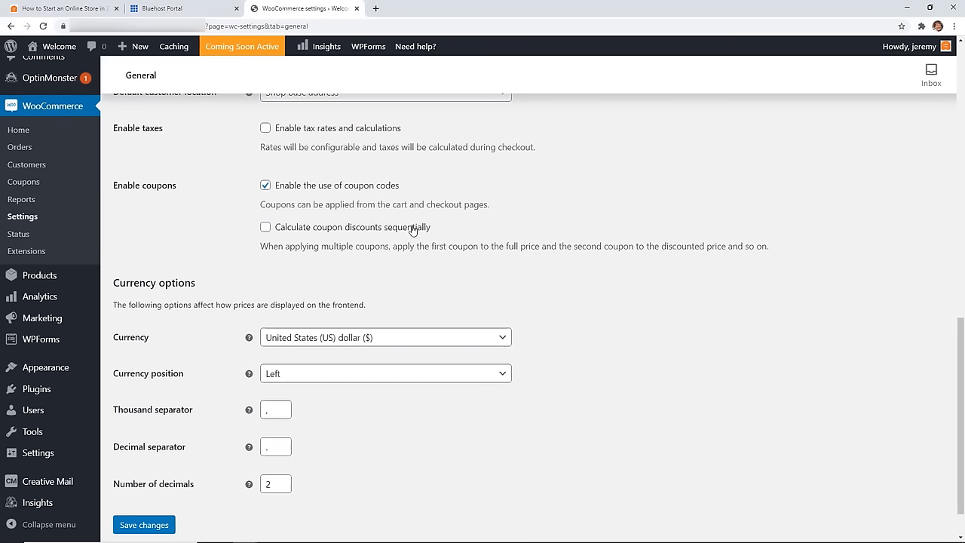
pyautogui.scroll(-1, 240, 240)
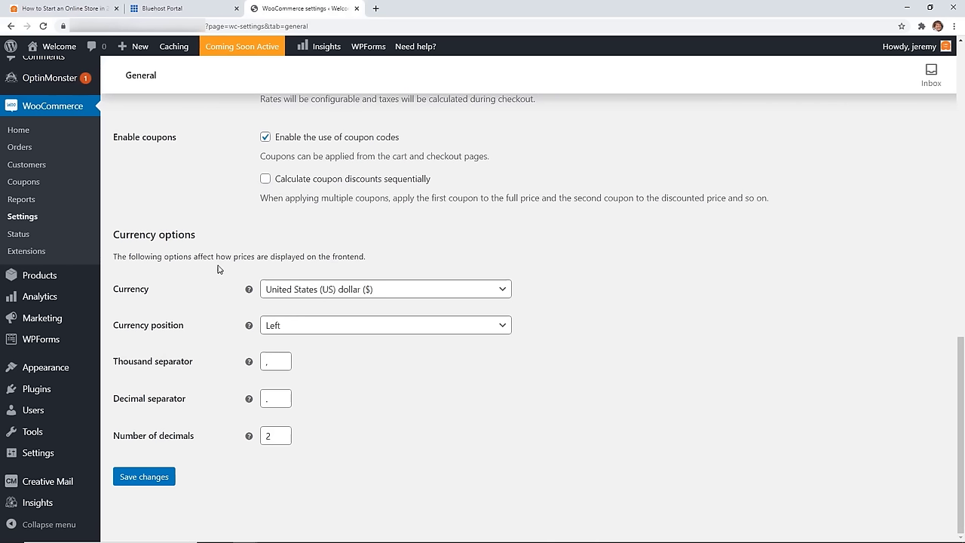
pyautogui.click(313, 289)
pyautogui.click(304, 291)
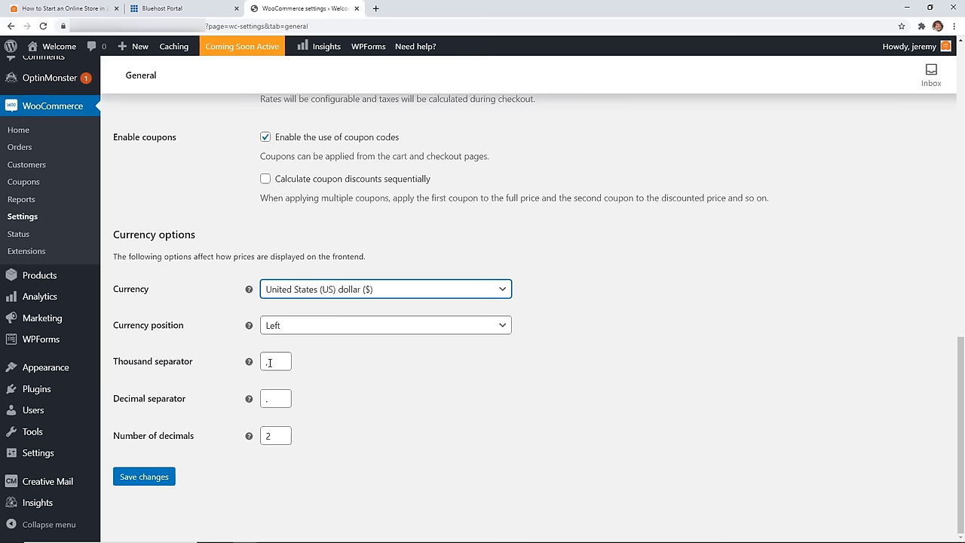
pyautogui.click(164, 478)
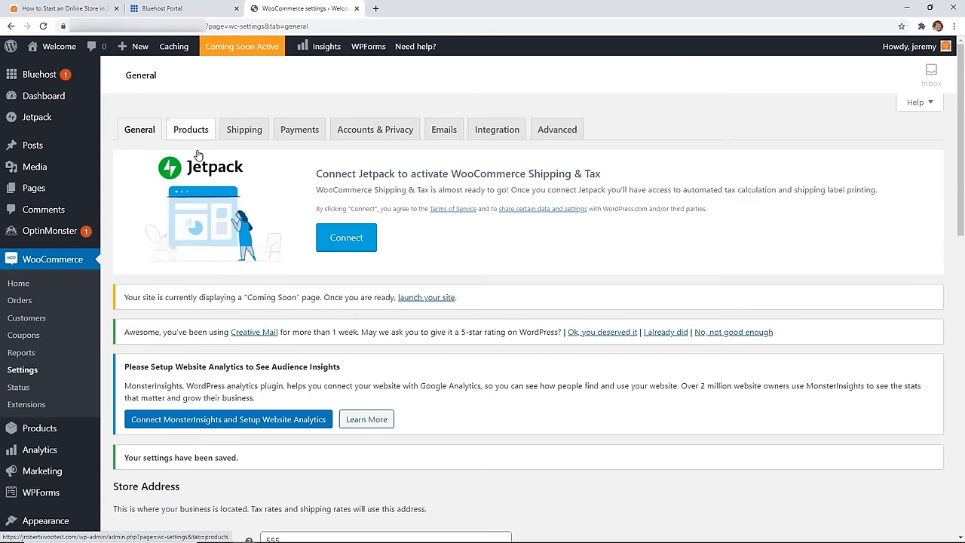
# Step: Review the shop page and add-to-cart options in the product settings, and add the T-Shirt to the cart in the shop
pyautogui.click(198, 135)
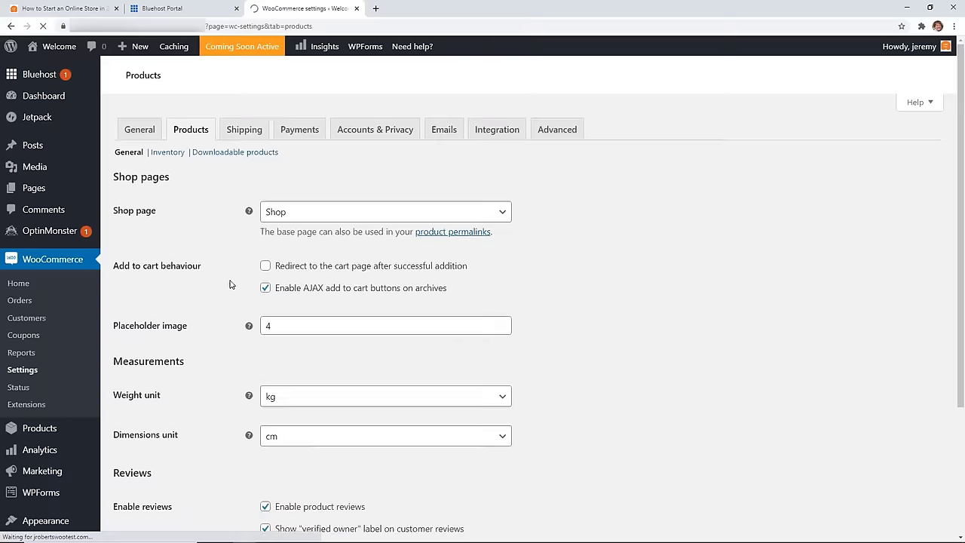
pyautogui.scroll(-2, 230, 287)
pyautogui.scroll(-2, 230, 286)
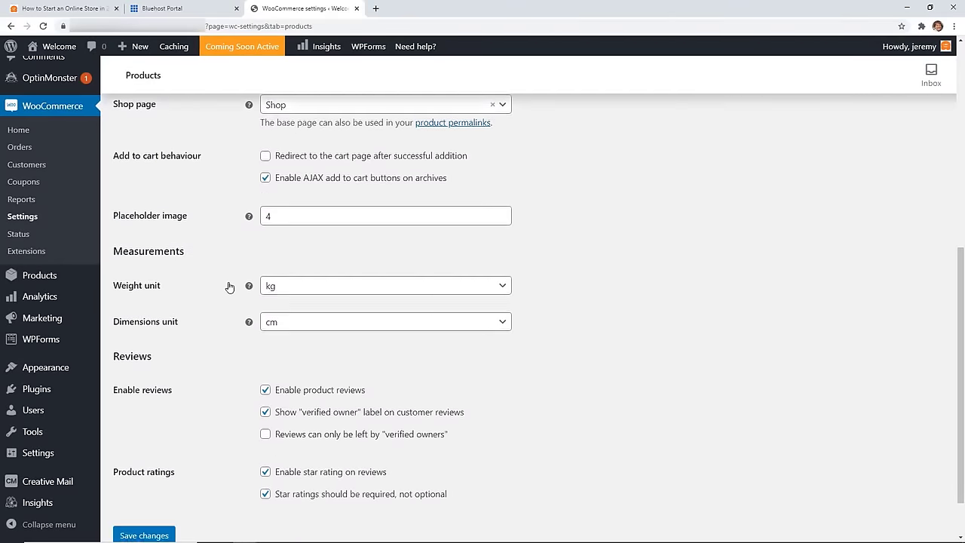
pyautogui.scroll(1, 230, 286)
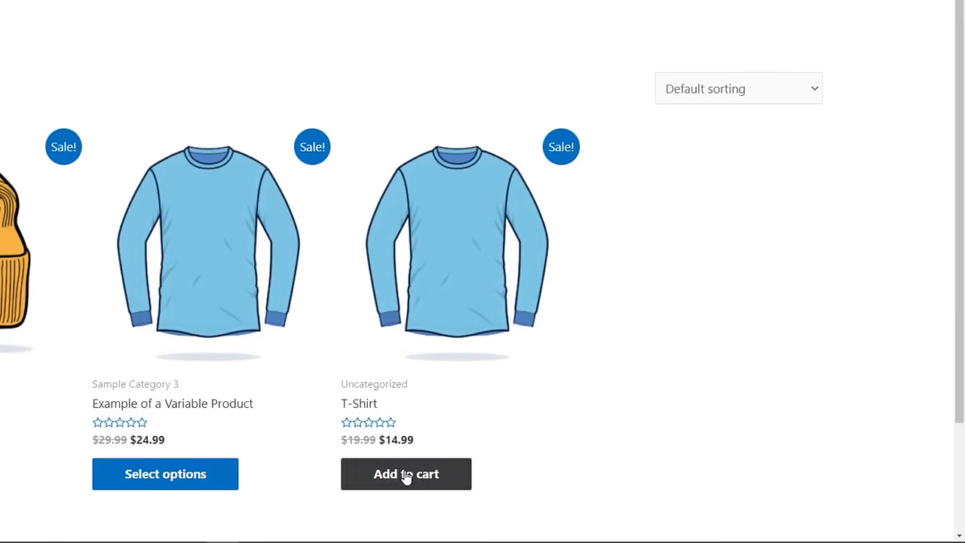
pyautogui.click(406, 475)
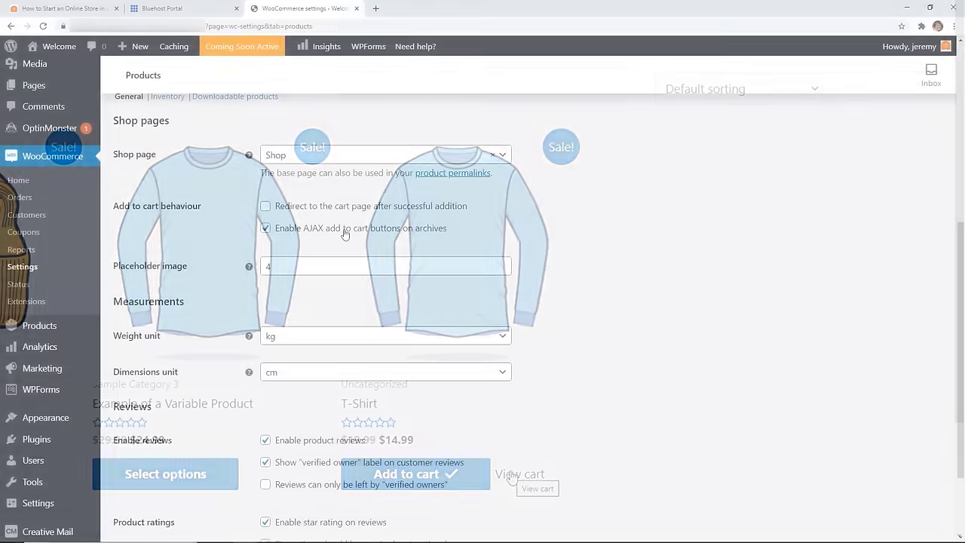
# Step: Set the product weight unit to lbs and the dimensions unit to in, and save the product settings
pyautogui.scroll(-2, 253, 162)
pyautogui.moveTo(253, 162)
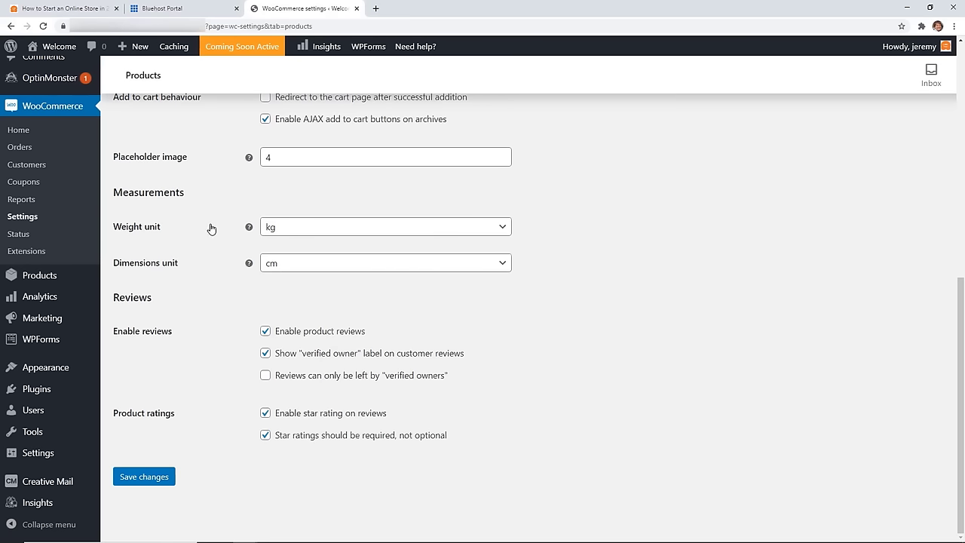
pyautogui.click(294, 228)
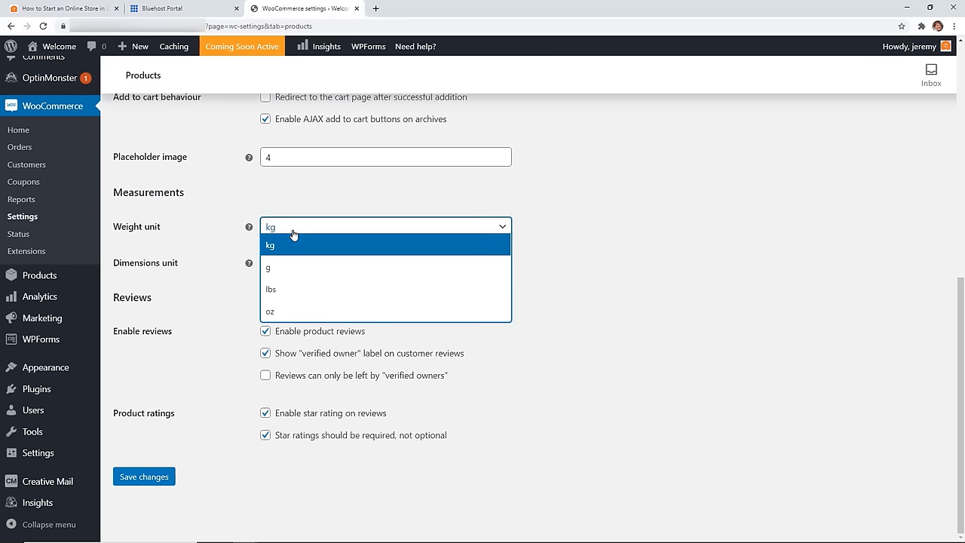
pyautogui.click(294, 289)
pyautogui.click(288, 263)
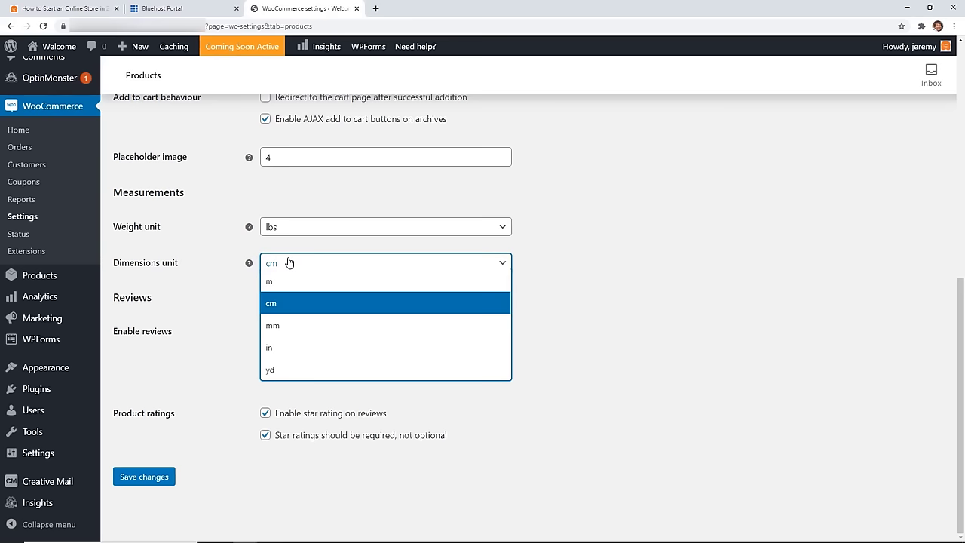
pyautogui.click(288, 348)
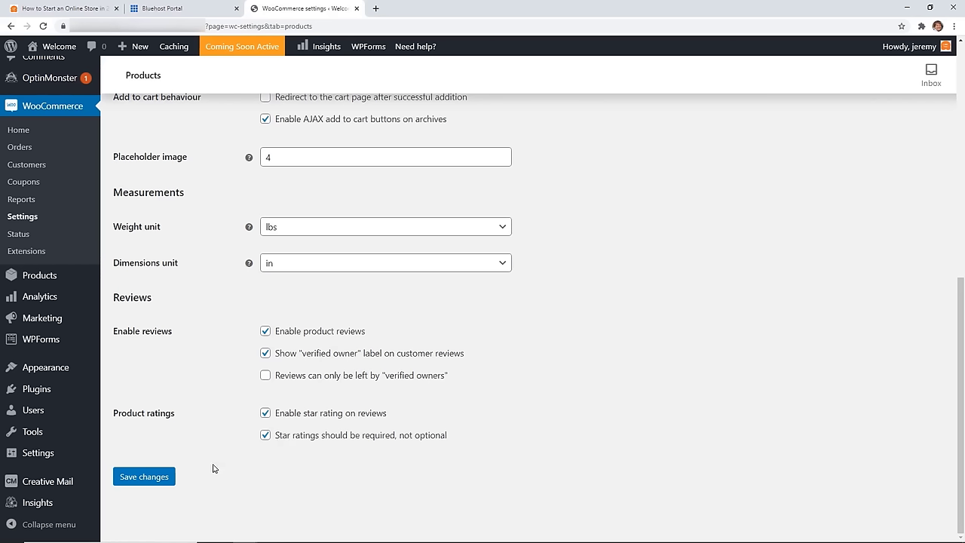
pyautogui.click(148, 484)
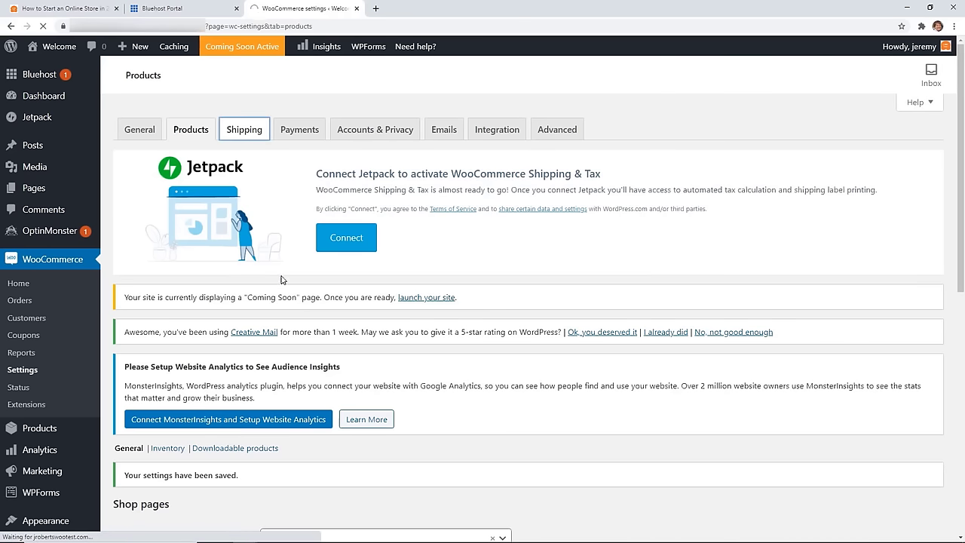
# Step: Look over the shipping settings and open the payment settings
pyautogui.scroll(-2, 284, 279)
pyautogui.scroll(-3, 284, 279)
pyautogui.scroll(5, 282, 280)
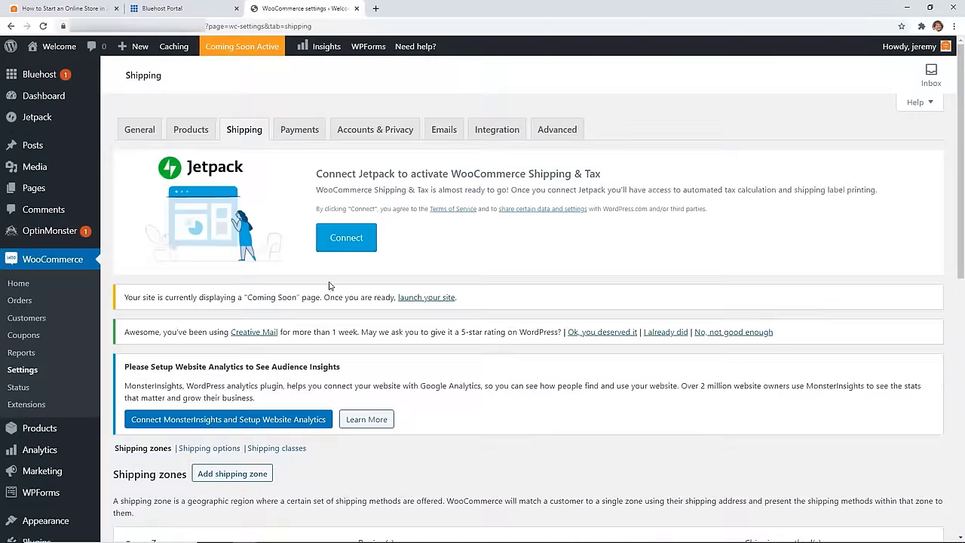
pyautogui.click(299, 134)
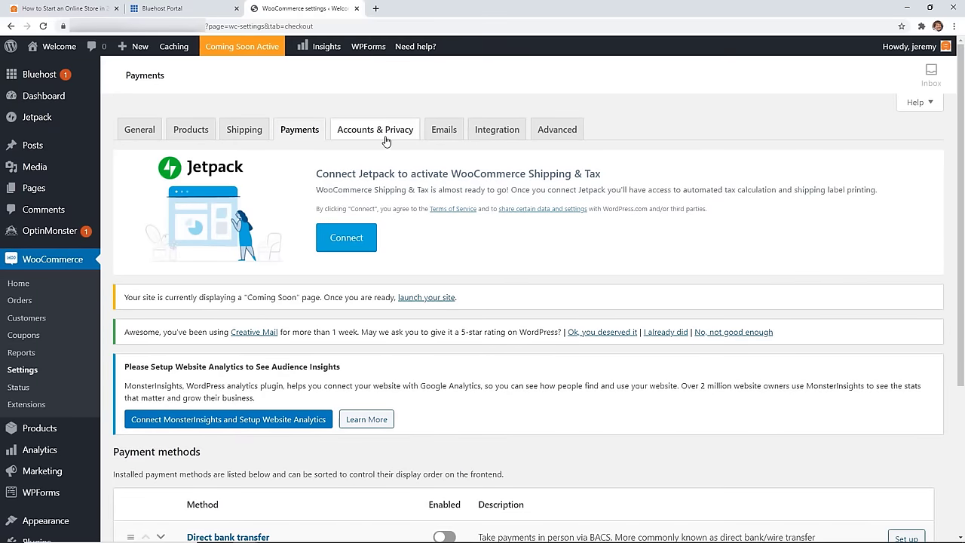
# Step: Review the accounts and privacy options and the list of email notifications in the WooCommerce settings
pyautogui.click(386, 141)
pyautogui.scroll(-3, 453, 260)
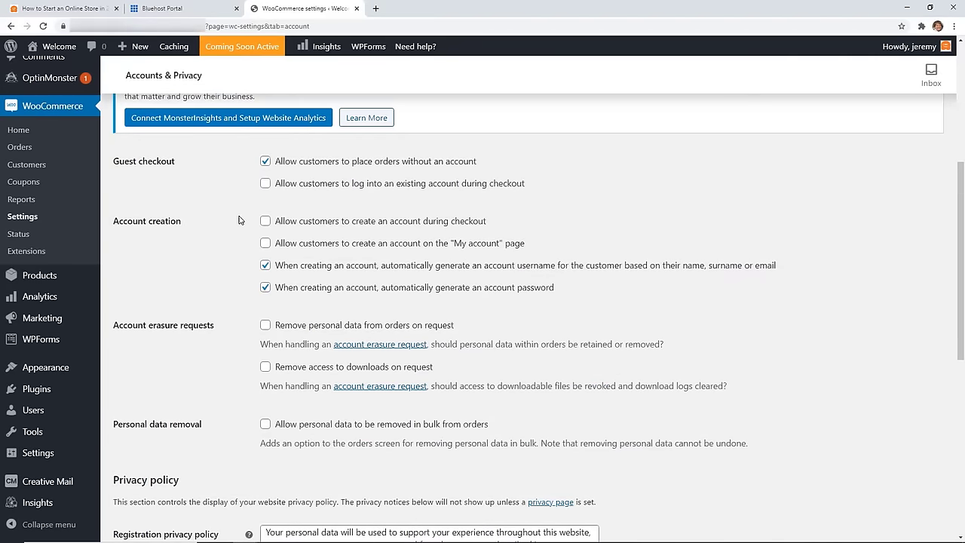
pyautogui.scroll(-5, 238, 219)
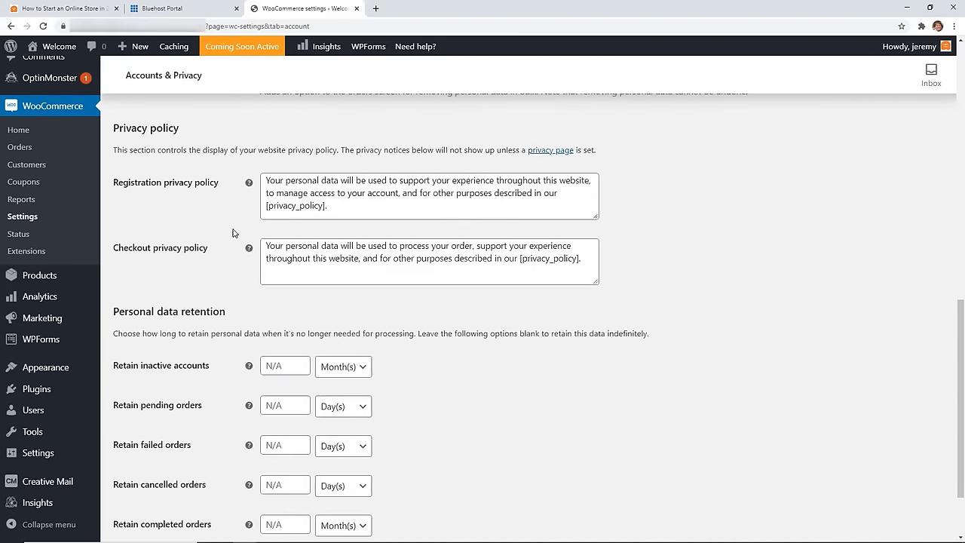
pyautogui.scroll(-2, 233, 233)
pyautogui.scroll(10, 233, 233)
pyautogui.click(442, 129)
pyautogui.scroll(-5, 446, 146)
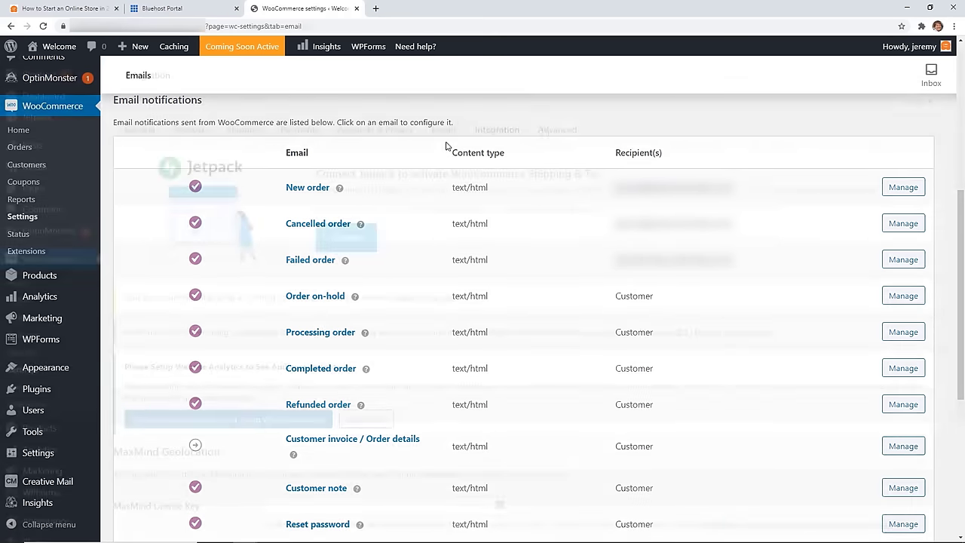
# Step: Review the page setup in the advanced settings, including the pages offered for Terms and conditions
pyautogui.click(553, 250)
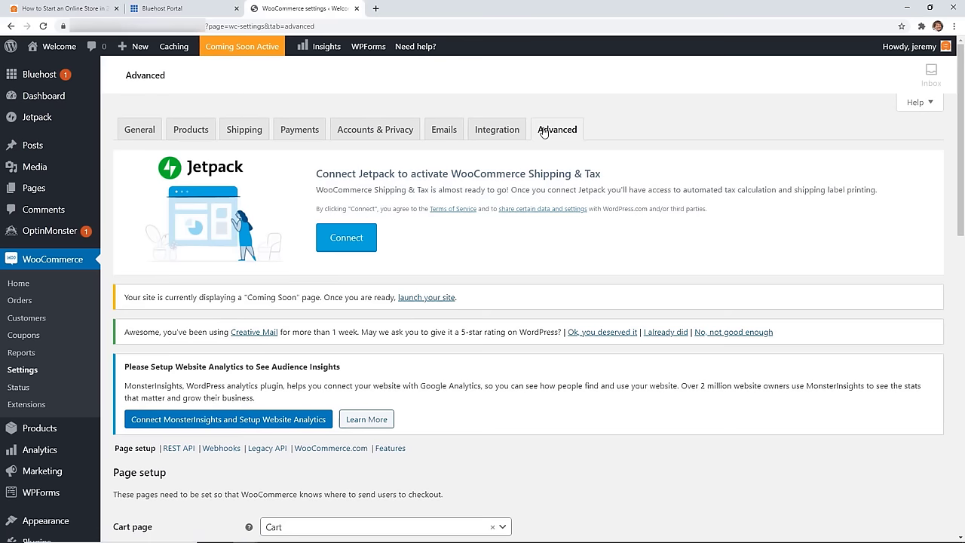
pyautogui.scroll(-2, 539, 199)
pyautogui.scroll(-4, 554, 216)
pyautogui.scroll(-1, 334, 168)
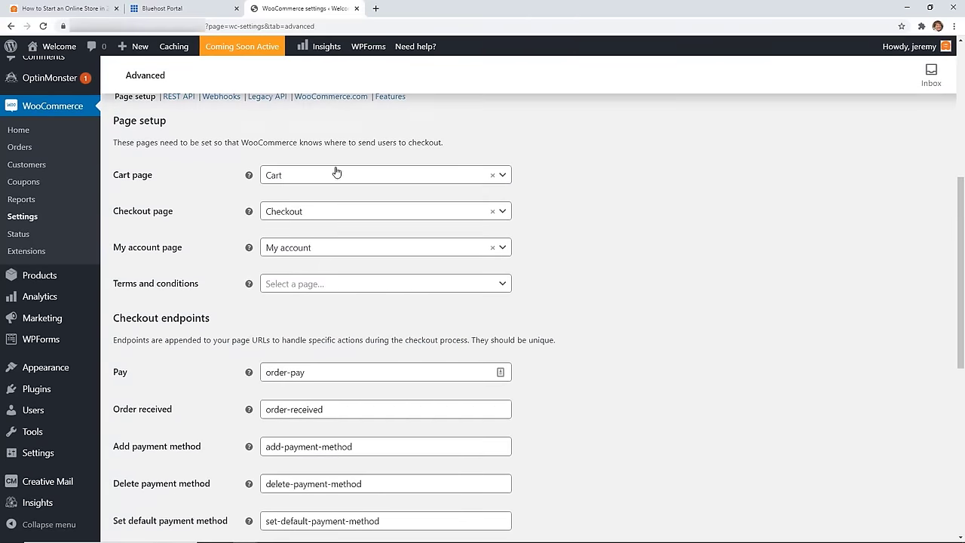
pyautogui.scroll(1, 325, 170)
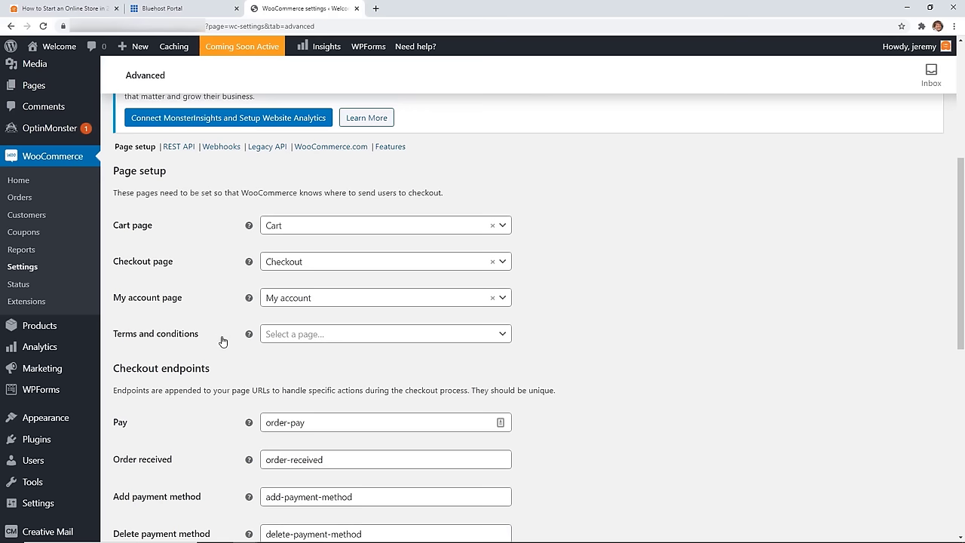
pyautogui.click(271, 337)
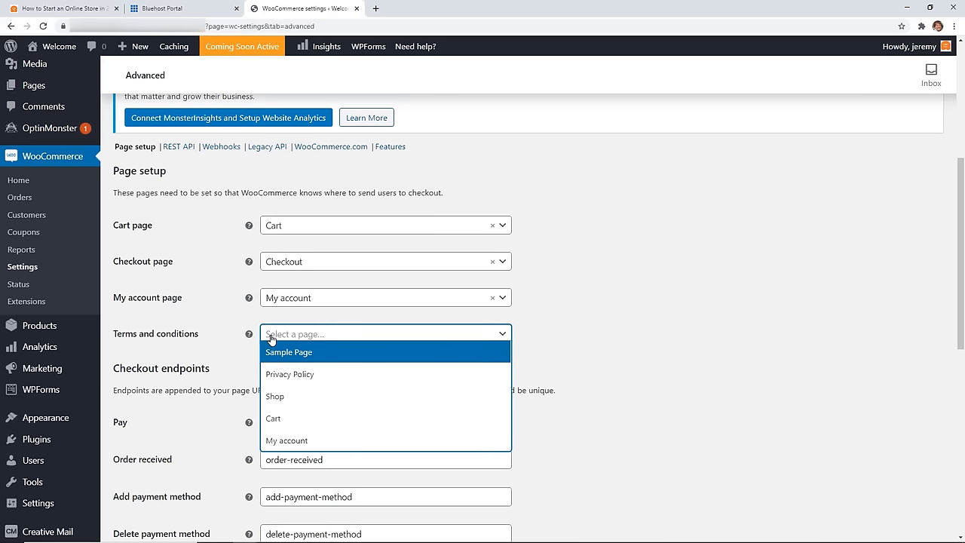
pyautogui.click(271, 337)
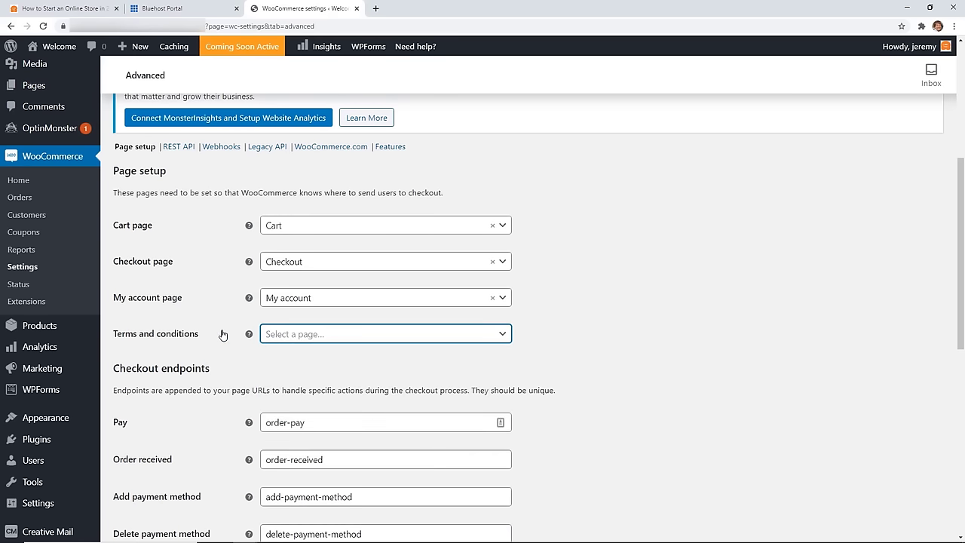
# Step: Look through the checkout and account endpoints and save the advanced settings
pyautogui.scroll(-3, 223, 334)
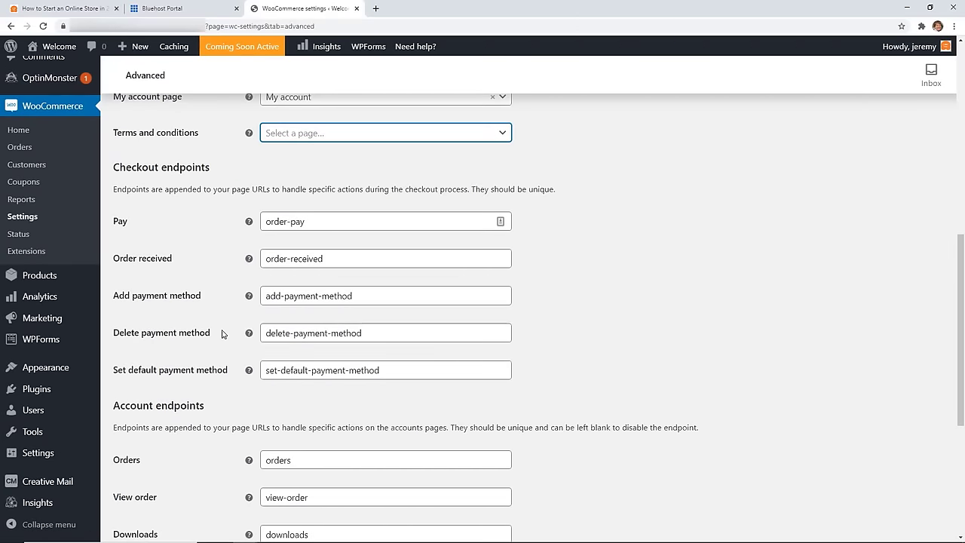
pyautogui.scroll(-4, 223, 334)
pyautogui.click(149, 469)
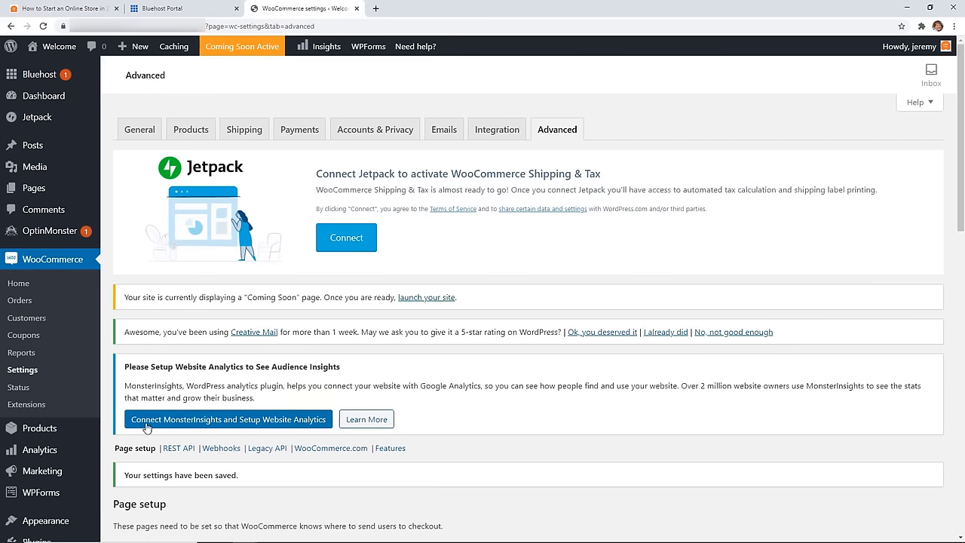
# Step: Start adding a new product to the store and look over the blank product form
pyautogui.scroll(-1, 65, 303)
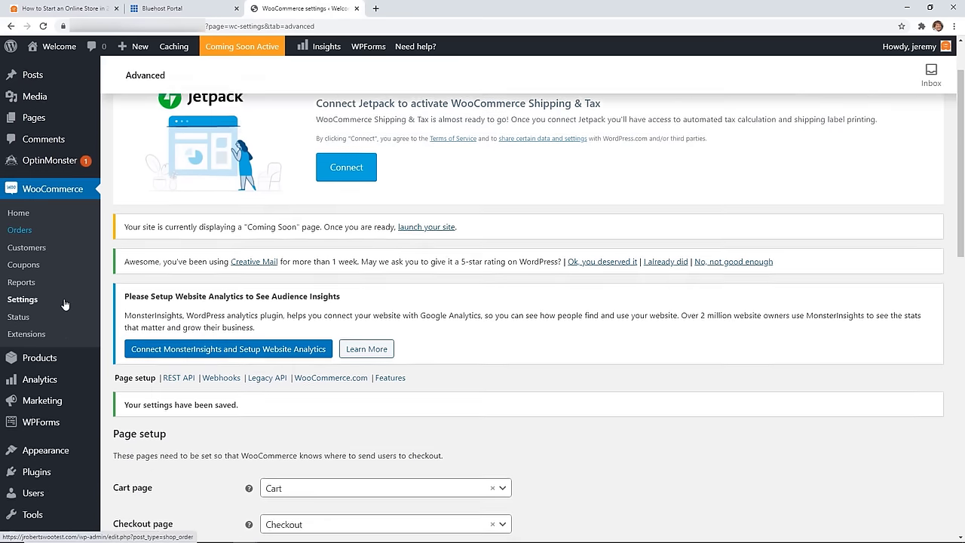
pyautogui.scroll(-1, 64, 303)
pyautogui.moveTo(36, 331)
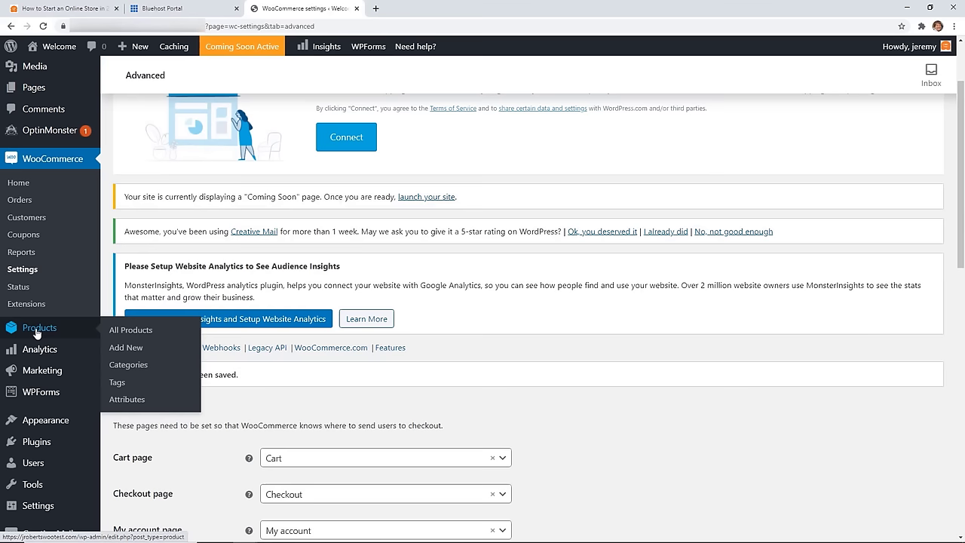
pyautogui.click(125, 348)
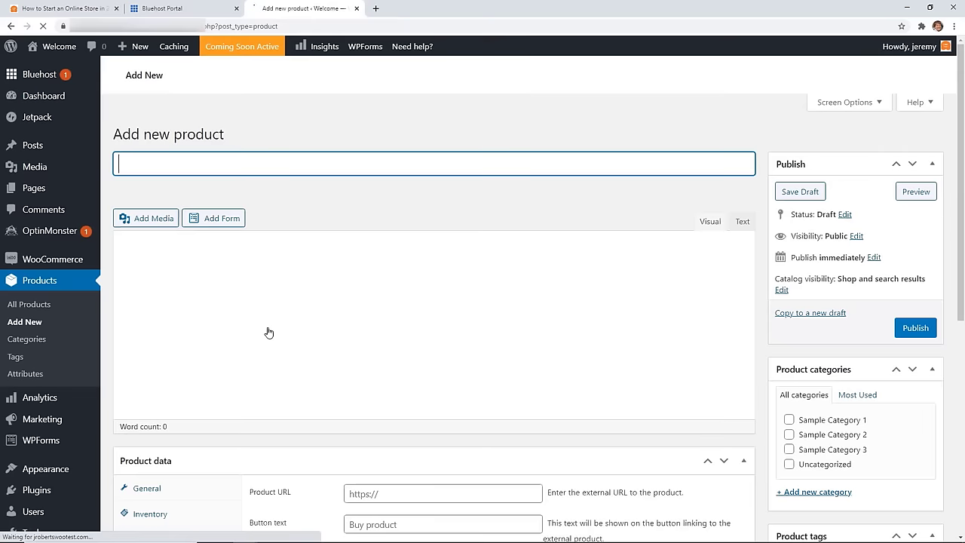
pyautogui.scroll(-3, 269, 332)
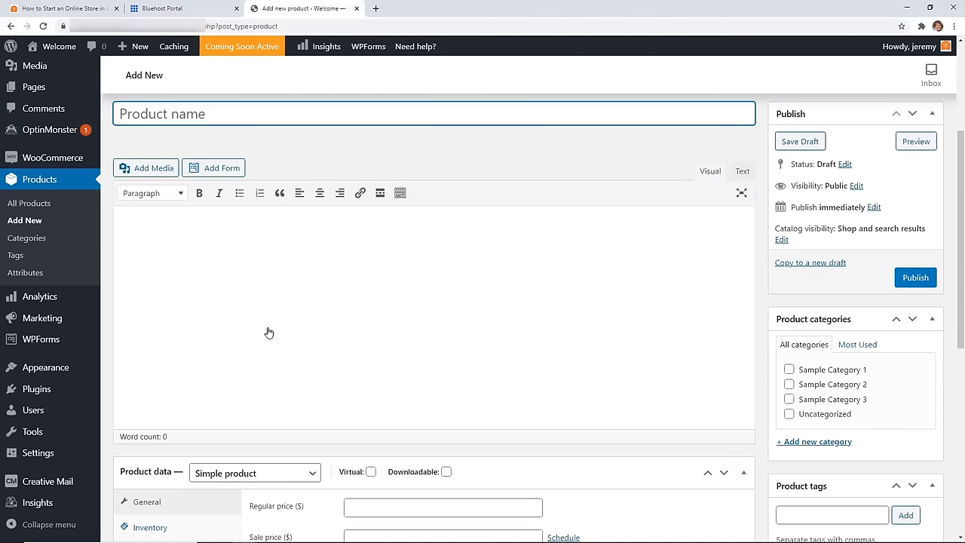
# Step: Name the new product T-Shirt and enter the description "Softest t-shirt for relaxing."
pyautogui.write('T-Shirt')
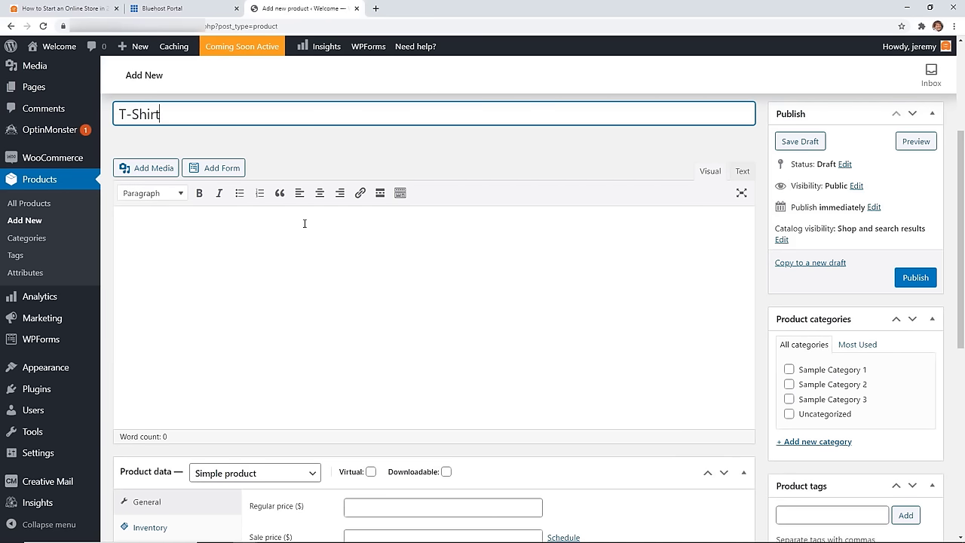
pyautogui.click(305, 223)
pyautogui.write('Softe')
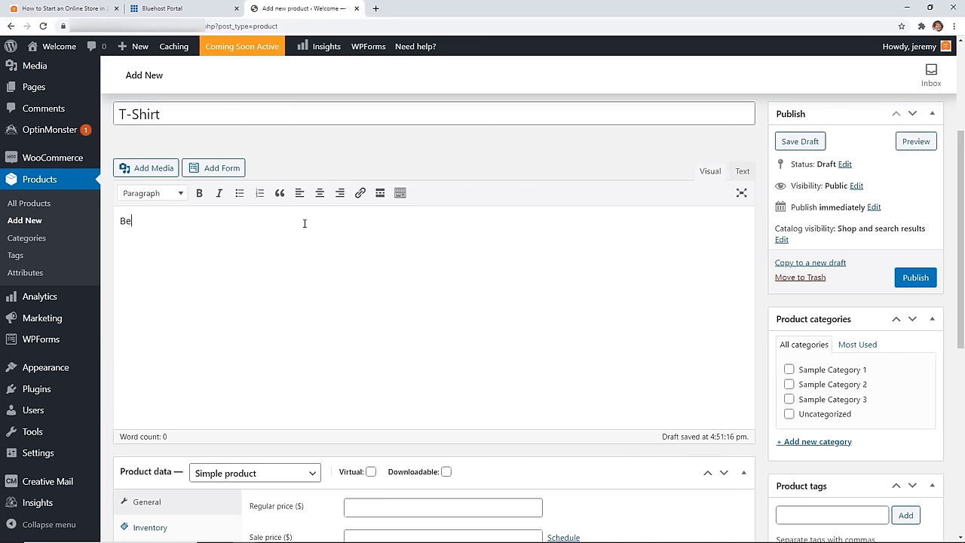
pyautogui.write('st t-shirt')
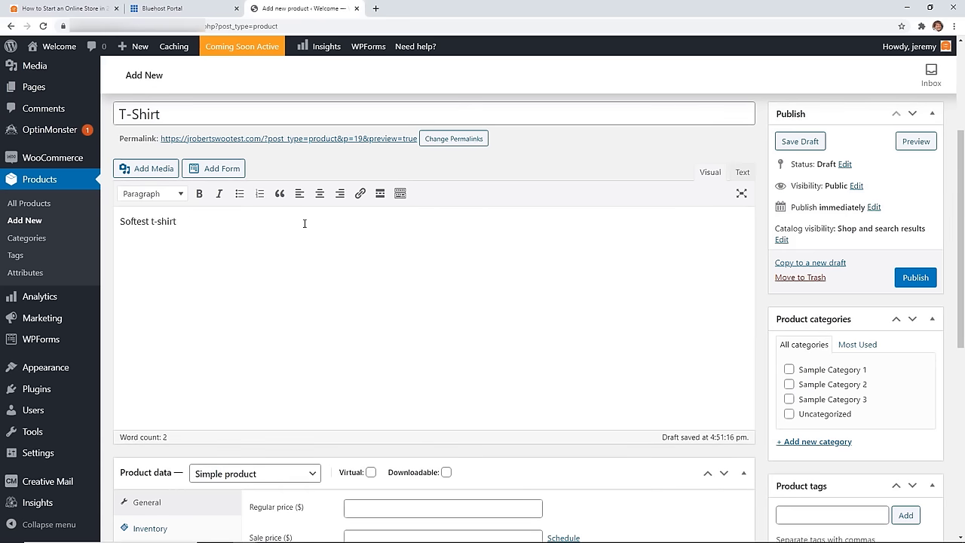
pyautogui.write(' for relaxing.')
pyautogui.scroll(-2, 323, 226)
pyautogui.scroll(3, 257, 254)
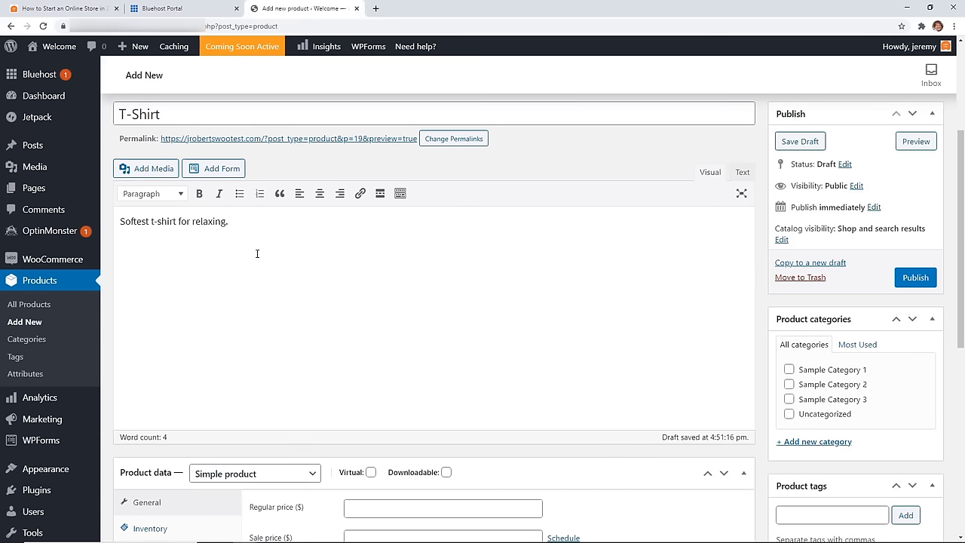
# Step: Set the T-Shirt product's regular price to $19.99 and its sale price to $14.99
pyautogui.scroll(-3, 257, 253)
pyautogui.click(363, 306)
pyautogui.write('19.99')
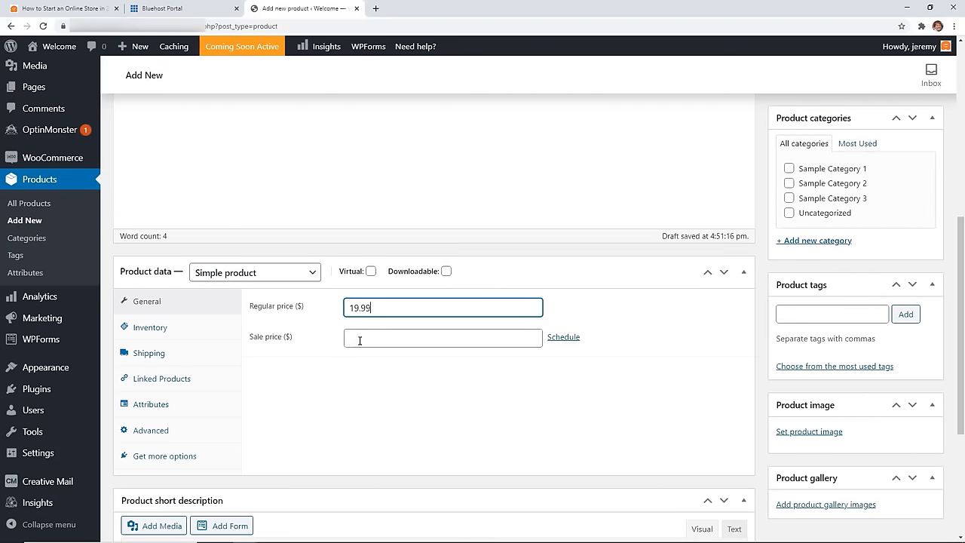
pyautogui.click(359, 340)
pyautogui.write('14.99')
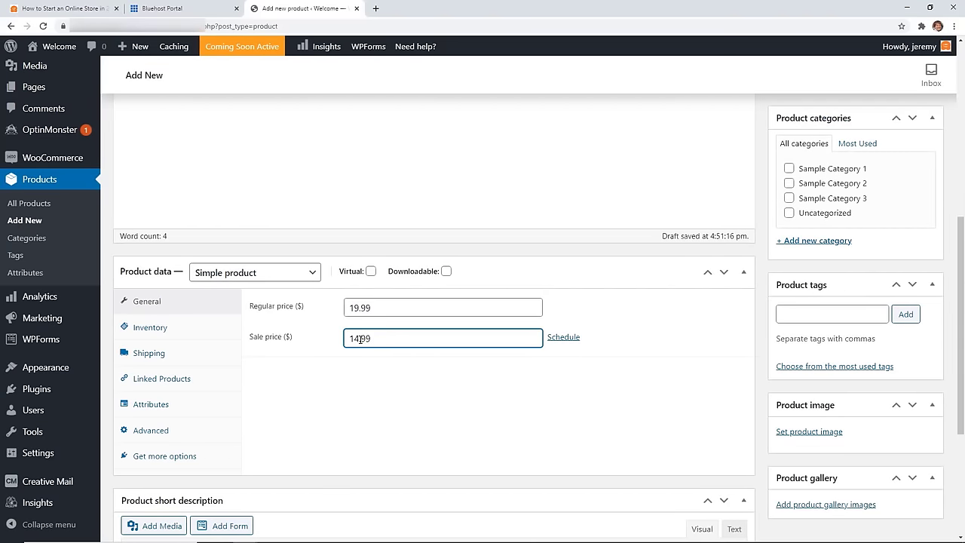
# Step: Copy the main description "Softest t-shirt for relaxing." into the product short description
pyautogui.scroll(2, 360, 339)
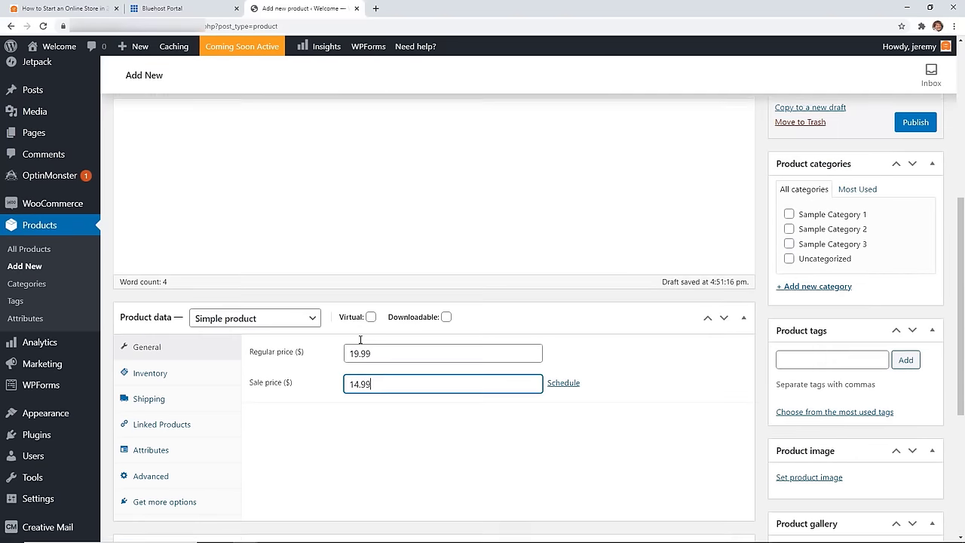
pyautogui.scroll(-3, 380, 333)
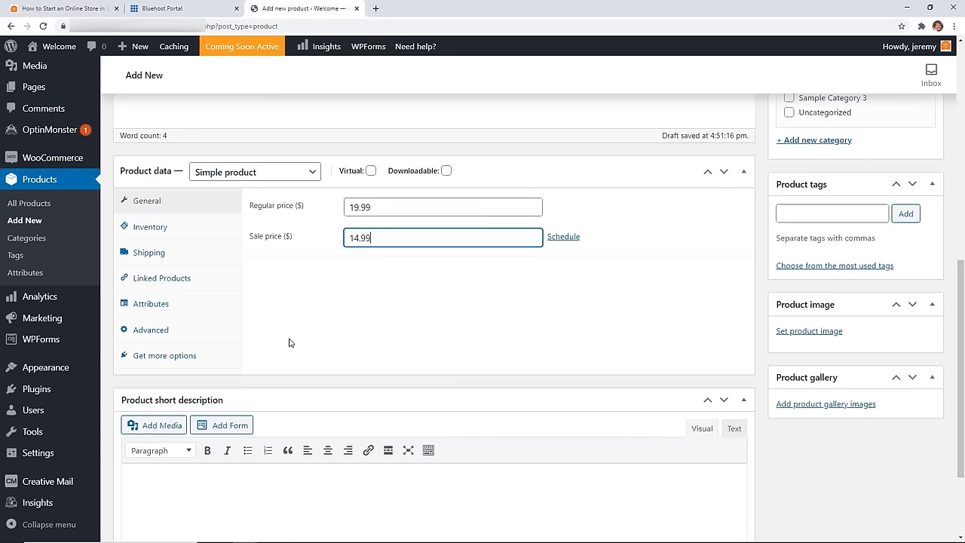
pyautogui.scroll(-1, 288, 343)
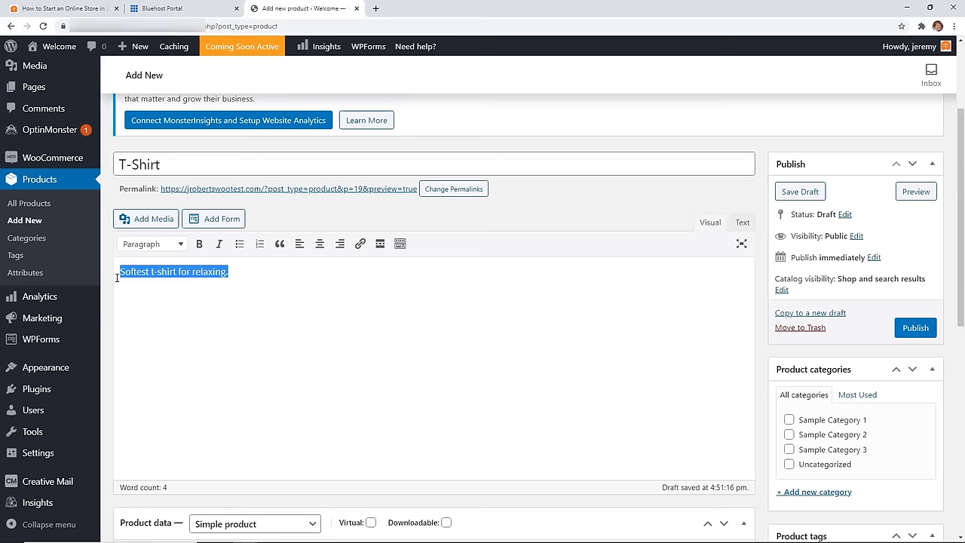
pyautogui.scroll(-6, 171, 336)
pyautogui.write('Softest t-shirt for relaxing.')
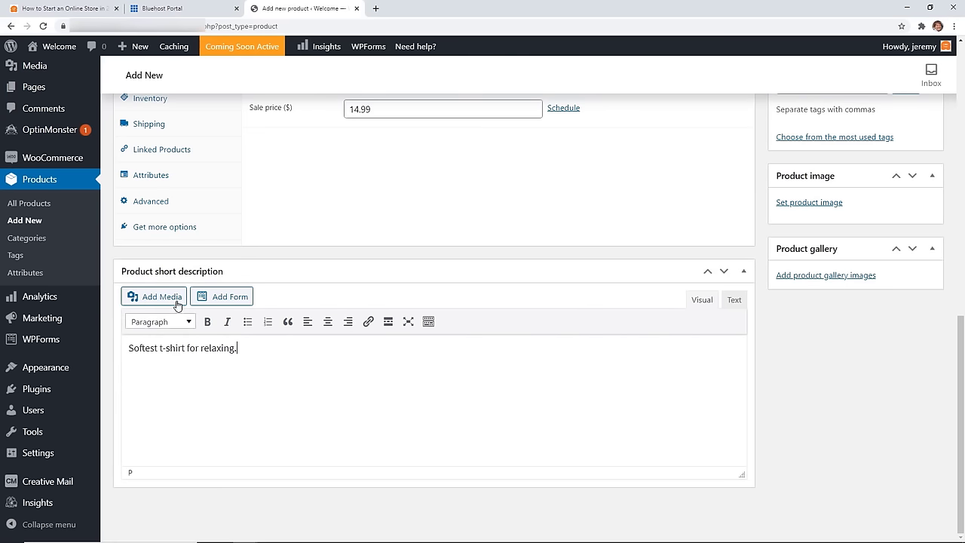
# Step: Set the blue long-sleeve shirt picture from the media library as the product image
pyautogui.scroll(1, 579, 325)
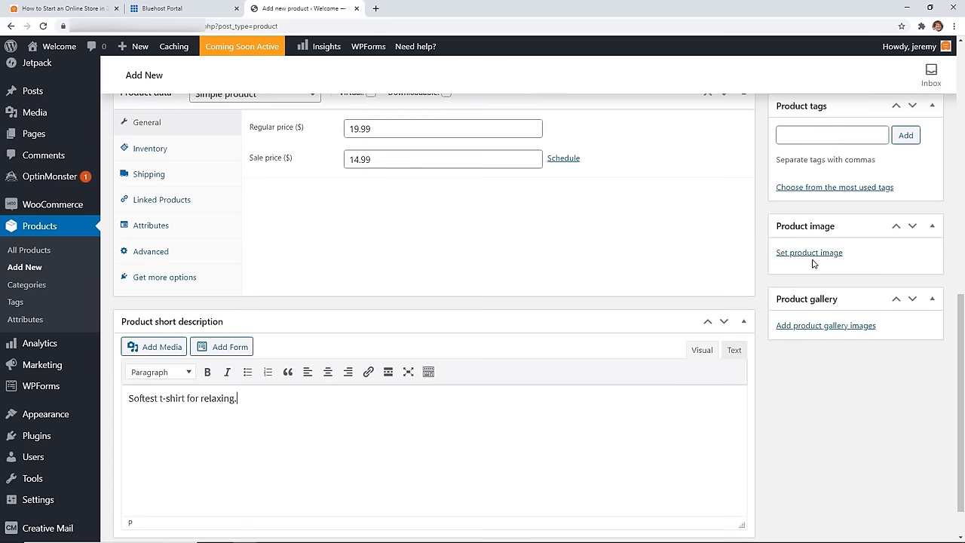
pyautogui.click(834, 255)
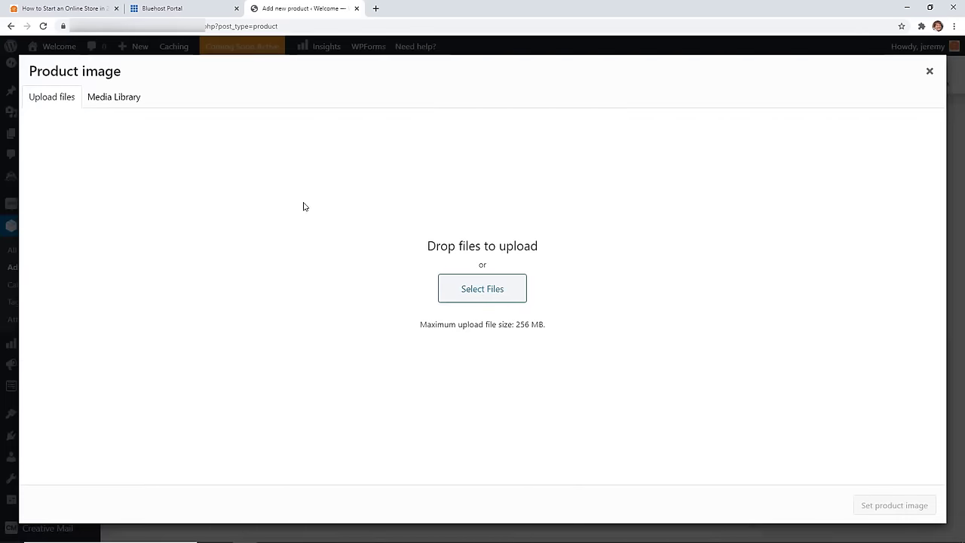
pyautogui.click(135, 103)
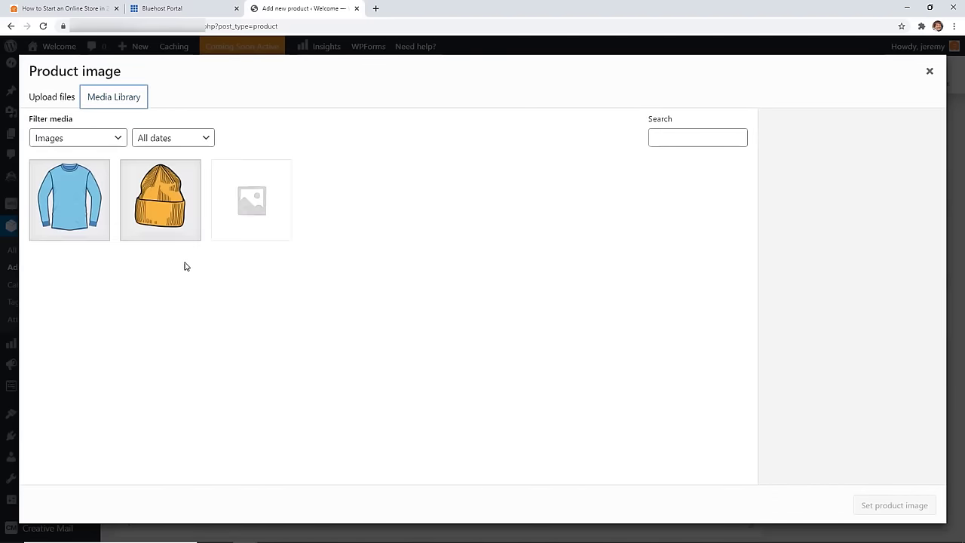
pyautogui.click(884, 506)
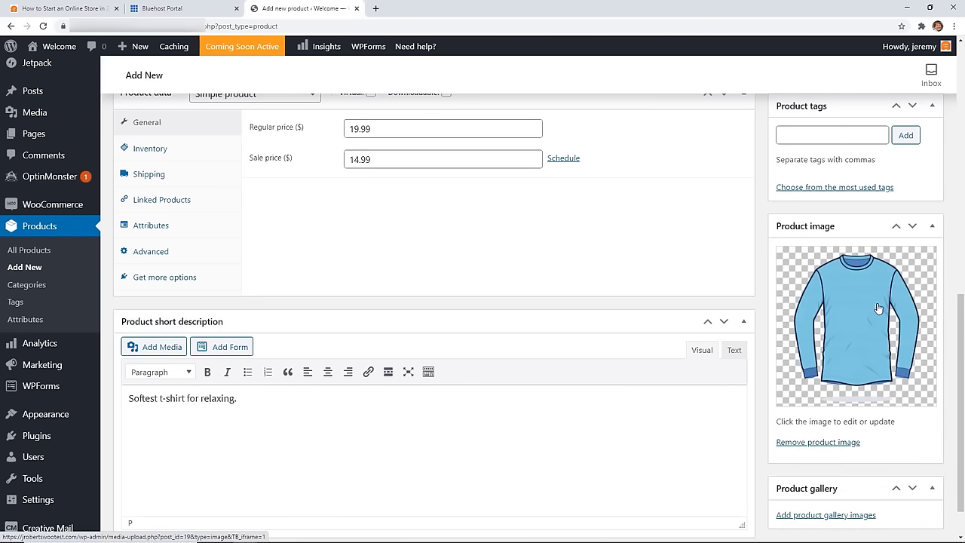
pyautogui.scroll(-1, 856, 331)
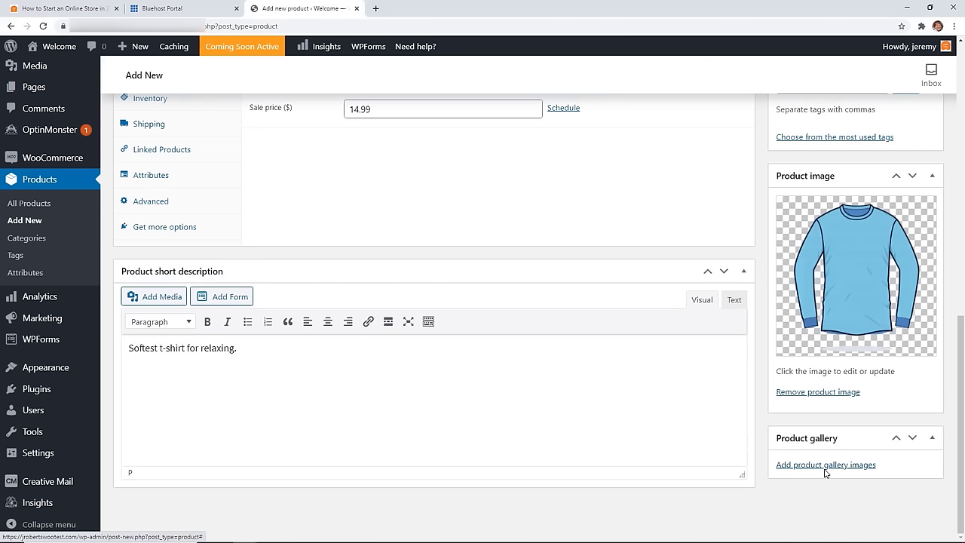
# Step: Publish the T-Shirt product to the store
pyautogui.scroll(6, 826, 473)
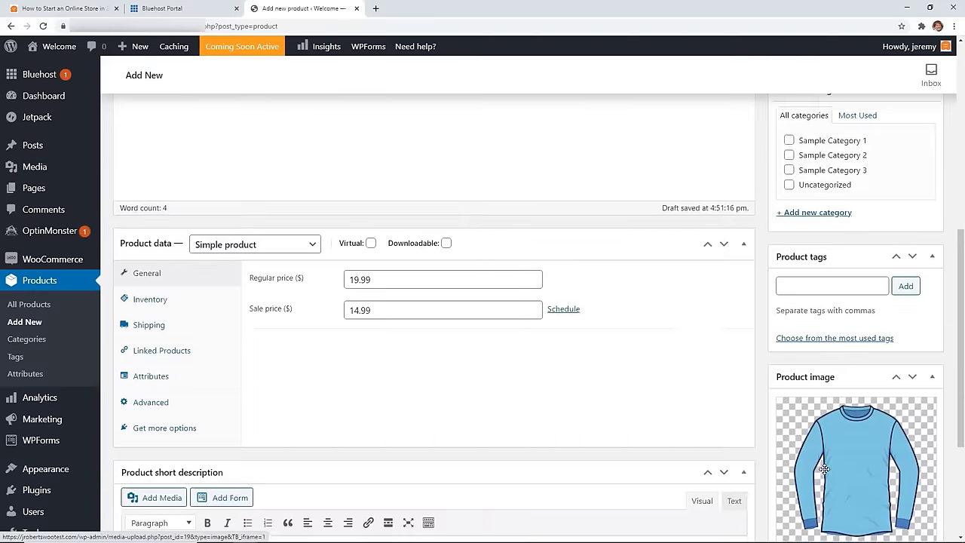
pyautogui.scroll(2, 702, 409)
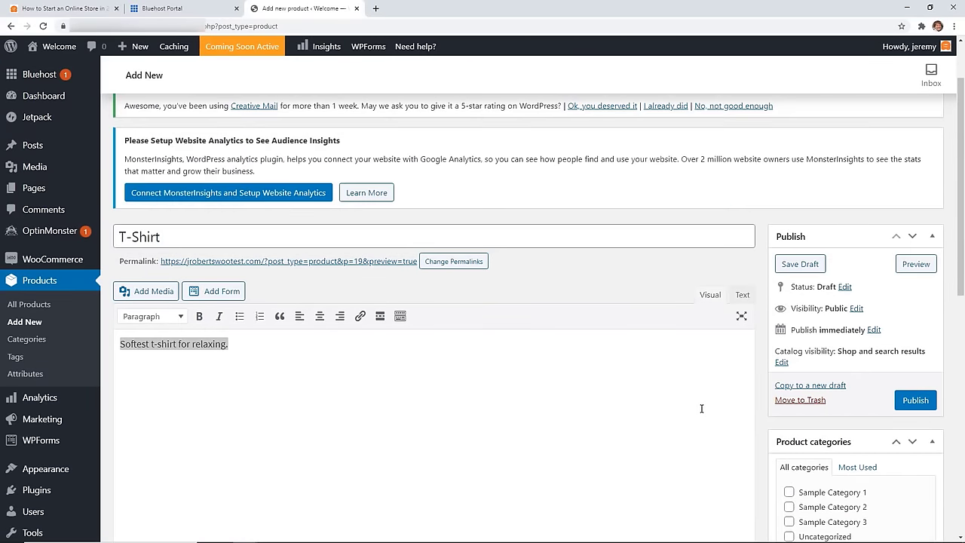
pyautogui.click(915, 400)
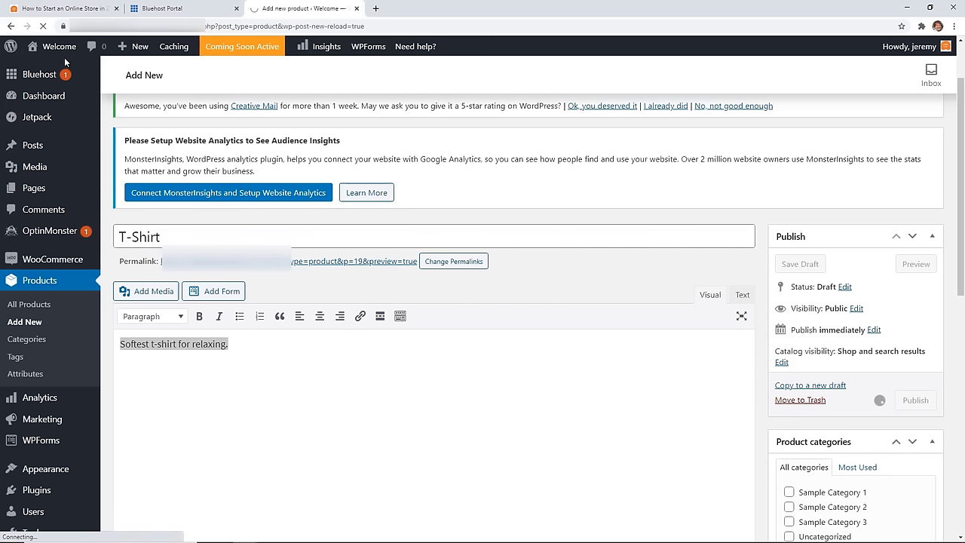
# Step: Open the store's front-end site in a new browser tab and switch to it
pyautogui.moveTo(59, 47)
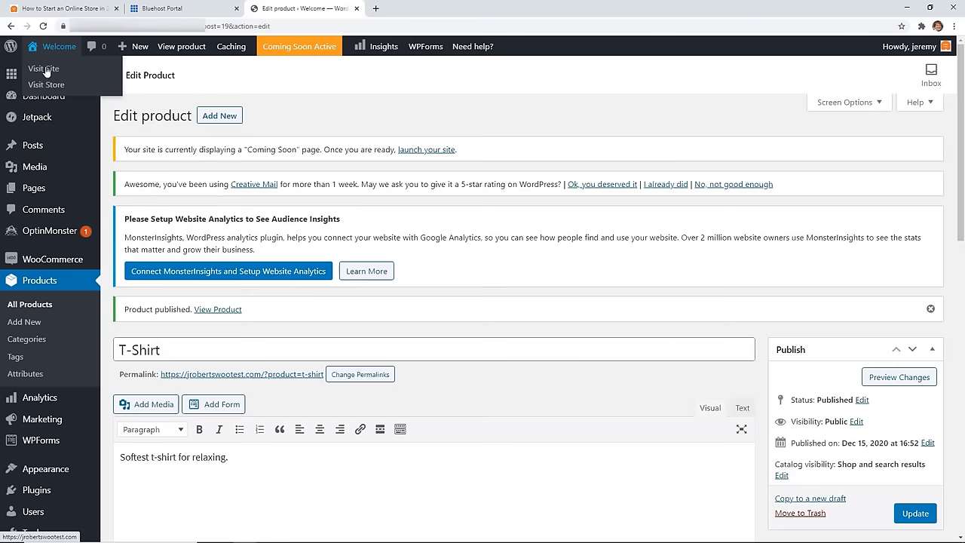
pyautogui.rightClick(43, 68)
pyautogui.click(181, 73)
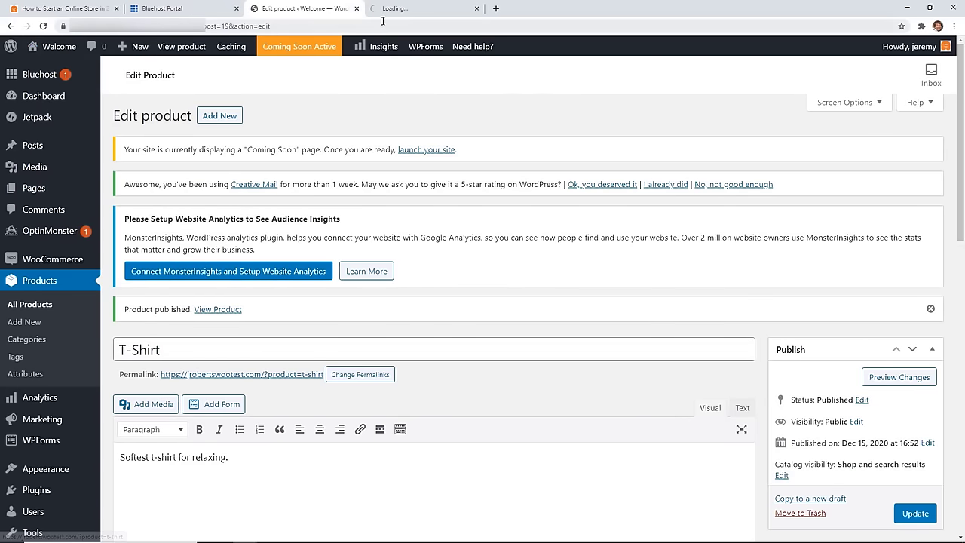
pyautogui.click(403, 9)
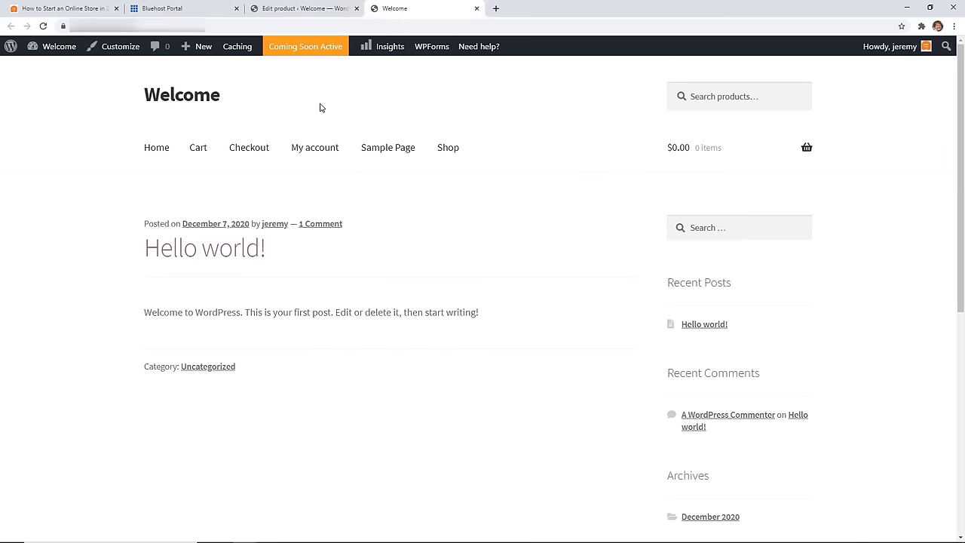
# Step: Look over the products on the Shop page and view the T-Shirt's own product page
pyautogui.click(446, 150)
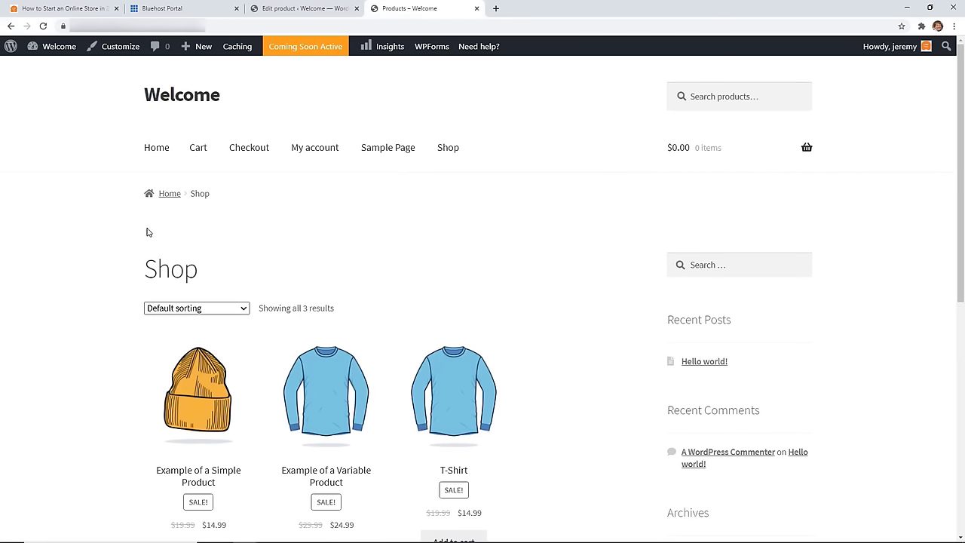
pyautogui.scroll(-2, 151, 234)
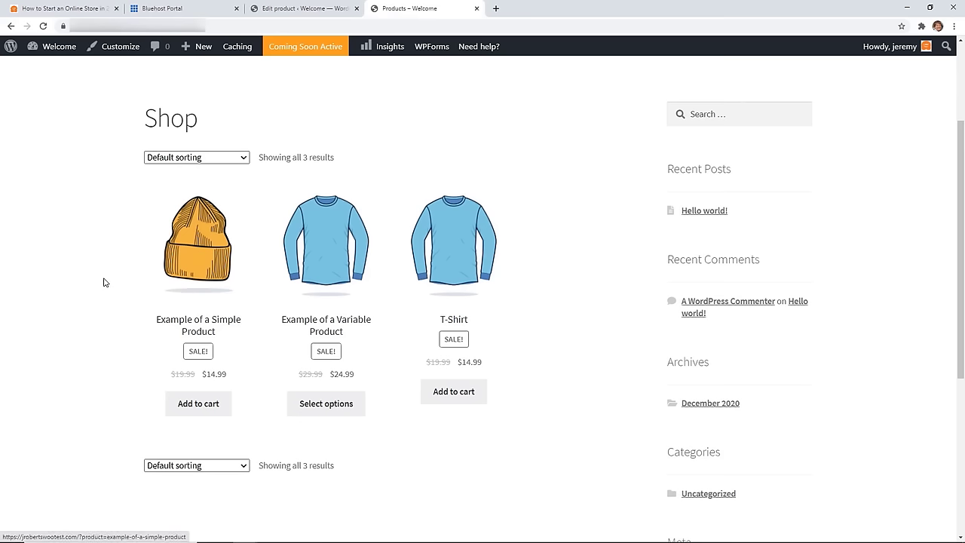
pyautogui.scroll(-1, 102, 283)
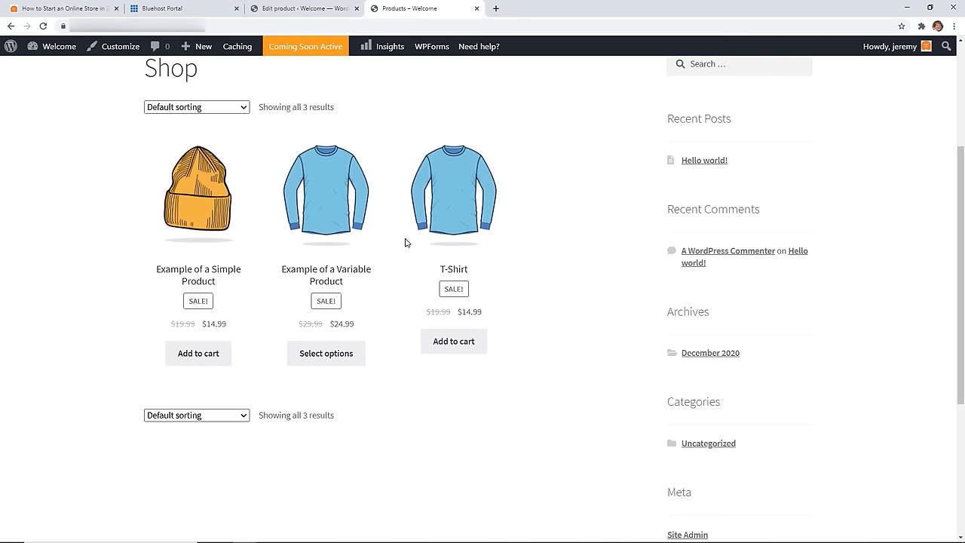
pyautogui.click(465, 233)
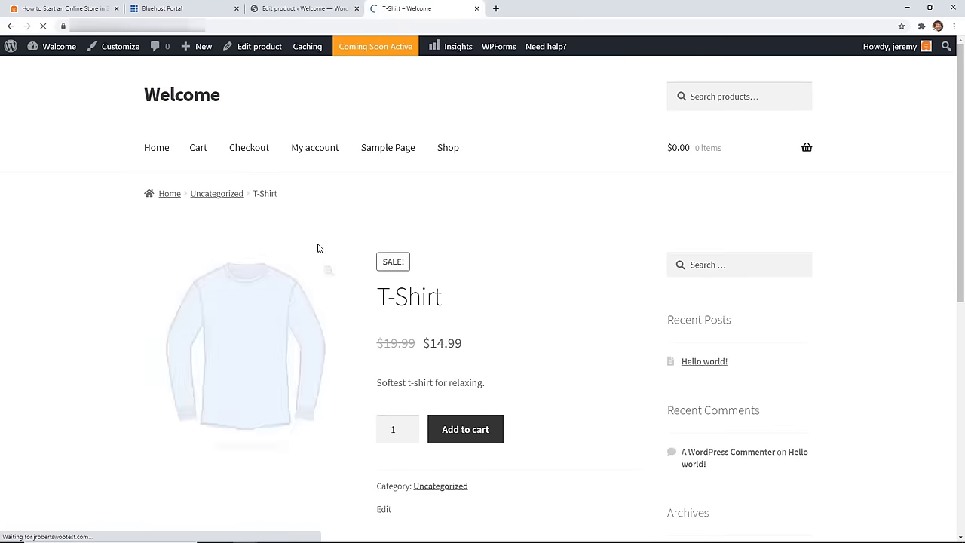
pyautogui.scroll(-2, 312, 253)
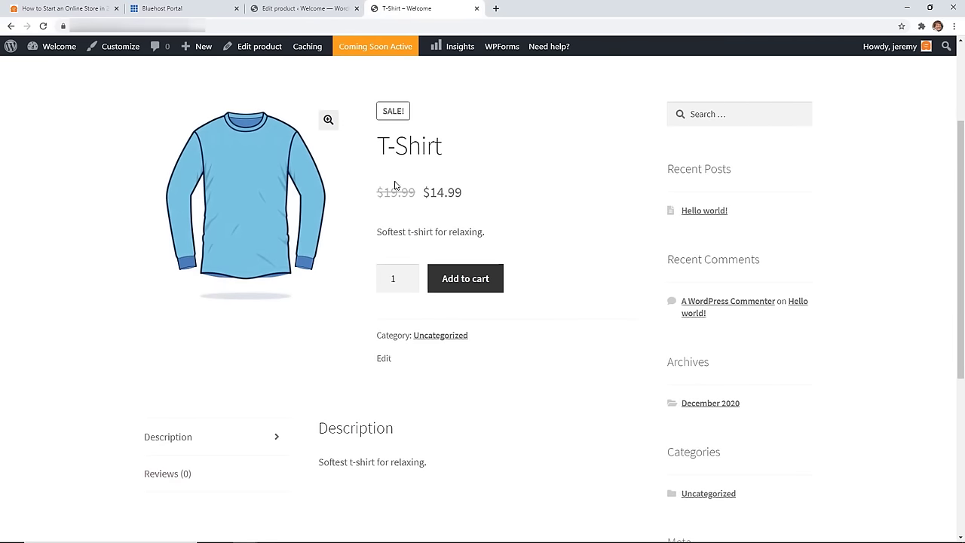
# Step: Return to the WordPress admin, change the site's permalink structure to Post name, and save the permalink settings
pyautogui.press('F5')
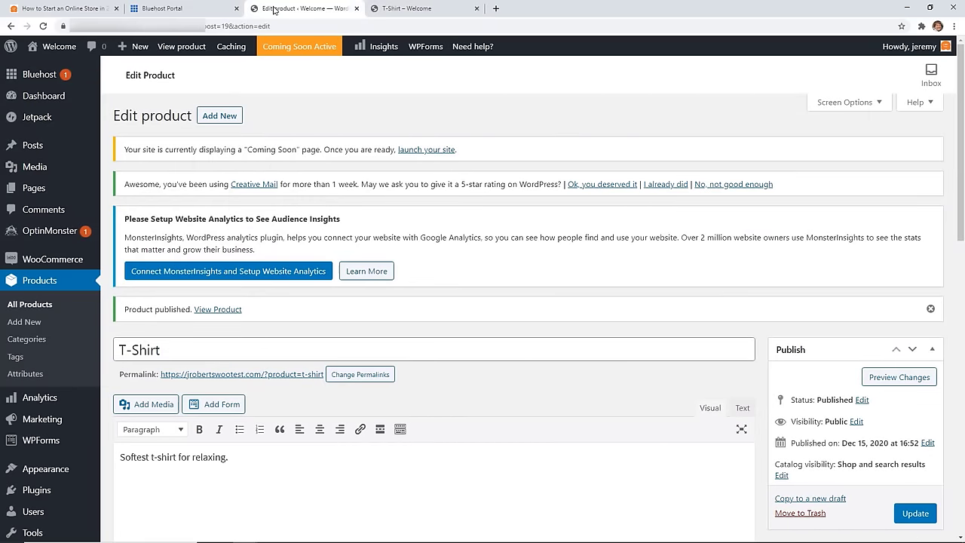
pyautogui.scroll(-2, 415, 162)
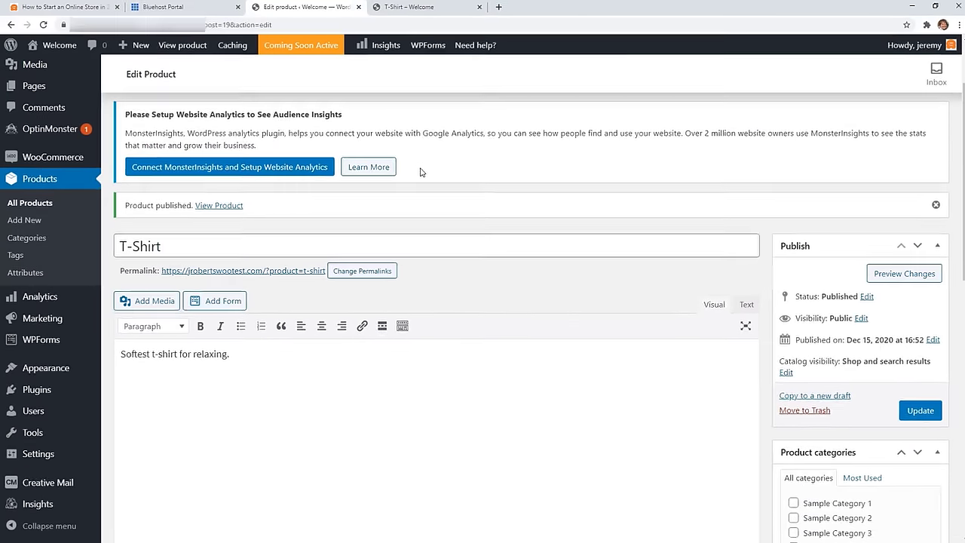
pyautogui.scroll(-1, 420, 172)
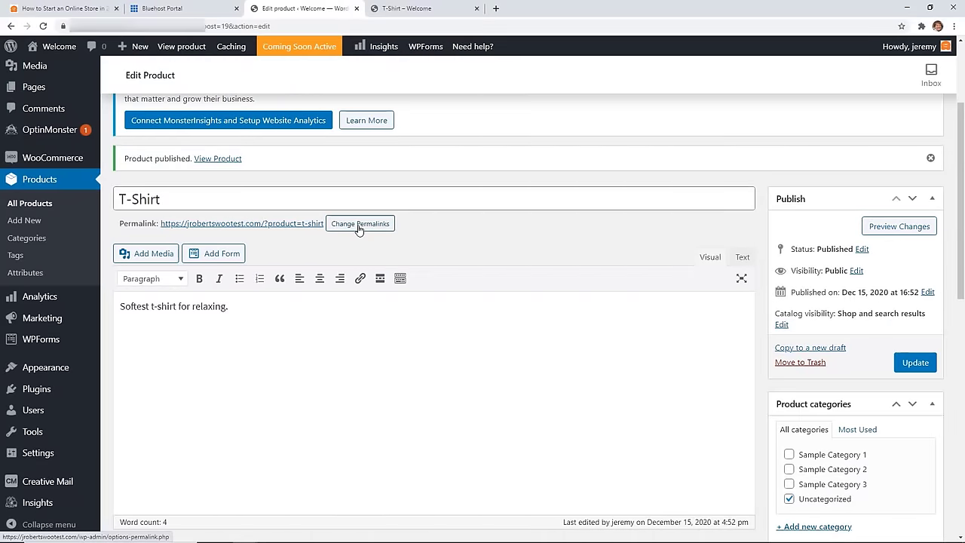
pyautogui.scroll(-1, 68, 281)
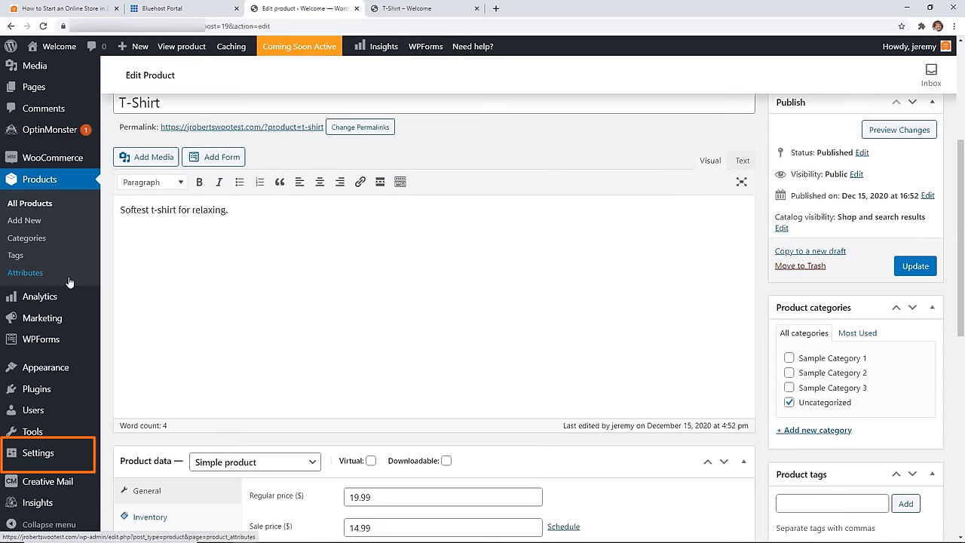
pyautogui.scroll(-1, 68, 281)
pyautogui.moveTo(38, 457)
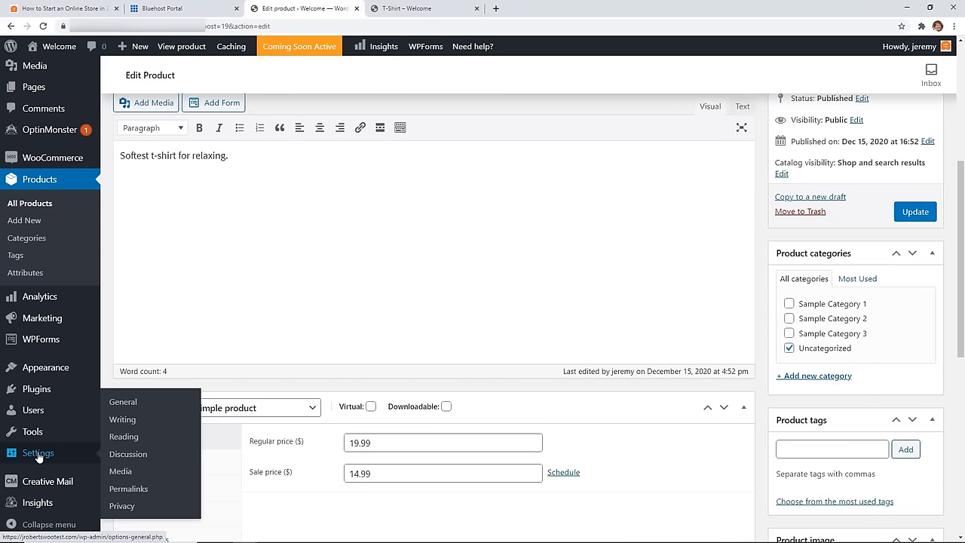
pyautogui.click(128, 489)
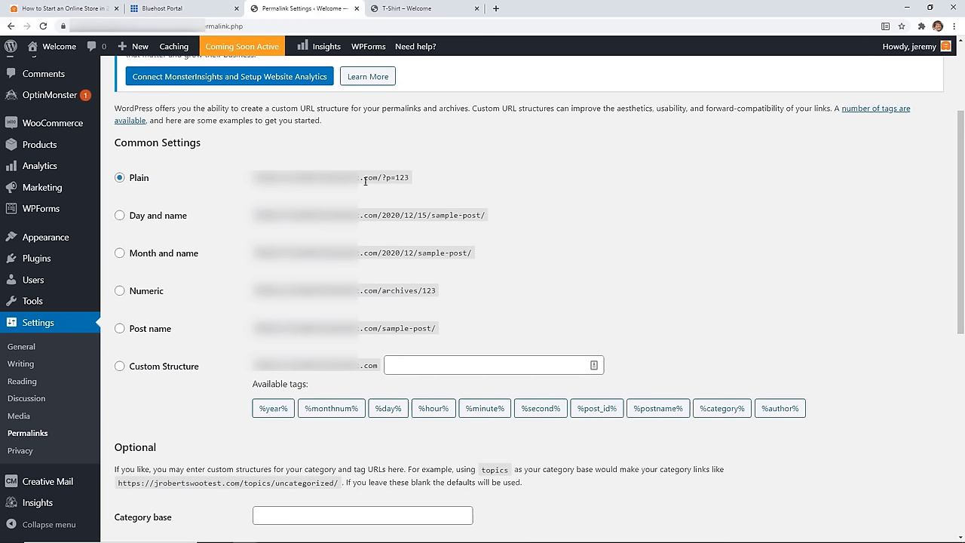
pyautogui.click(120, 328)
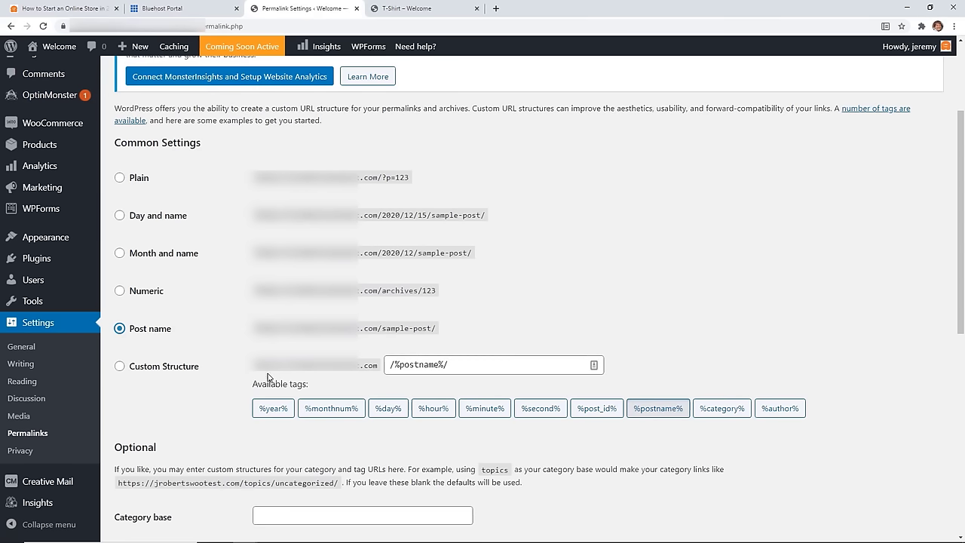
pyautogui.scroll(-6, 267, 377)
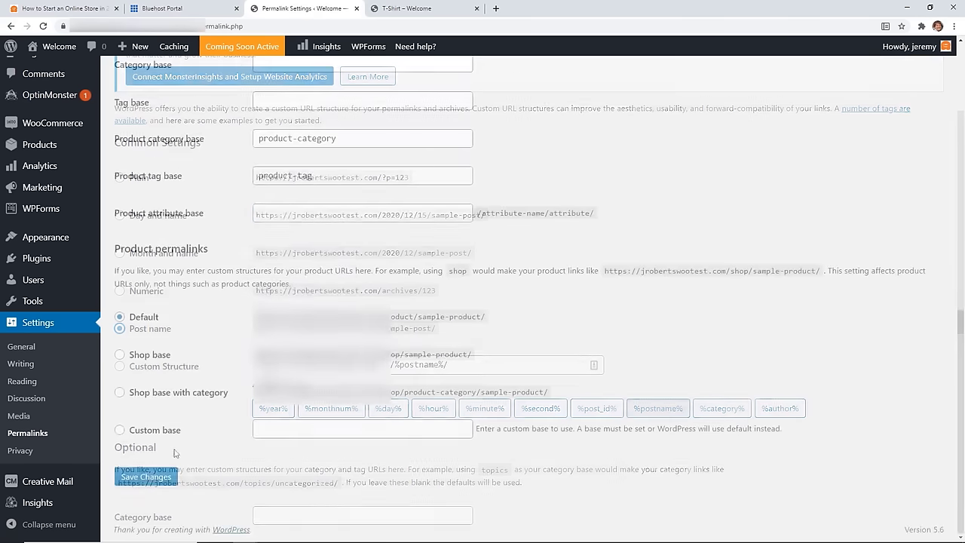
pyautogui.click(147, 480)
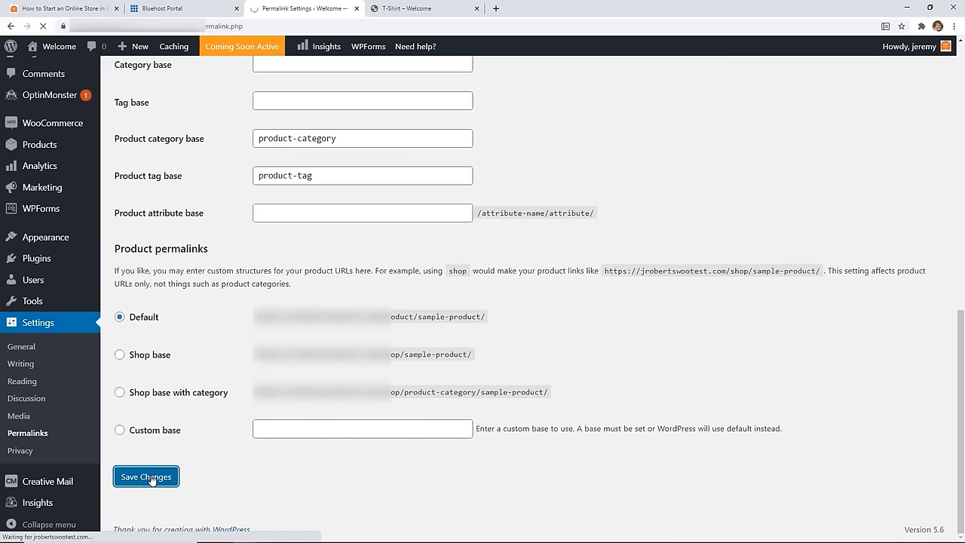
# Step: Reload the T-Shirt product page on the storefront to check its new address, and go to the site's home page
pyautogui.click(403, 9)
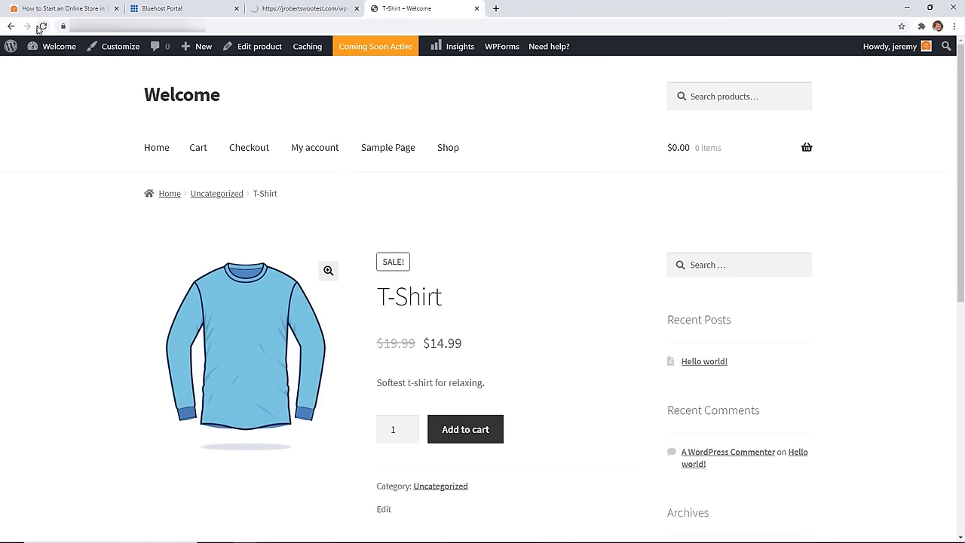
pyautogui.click(41, 27)
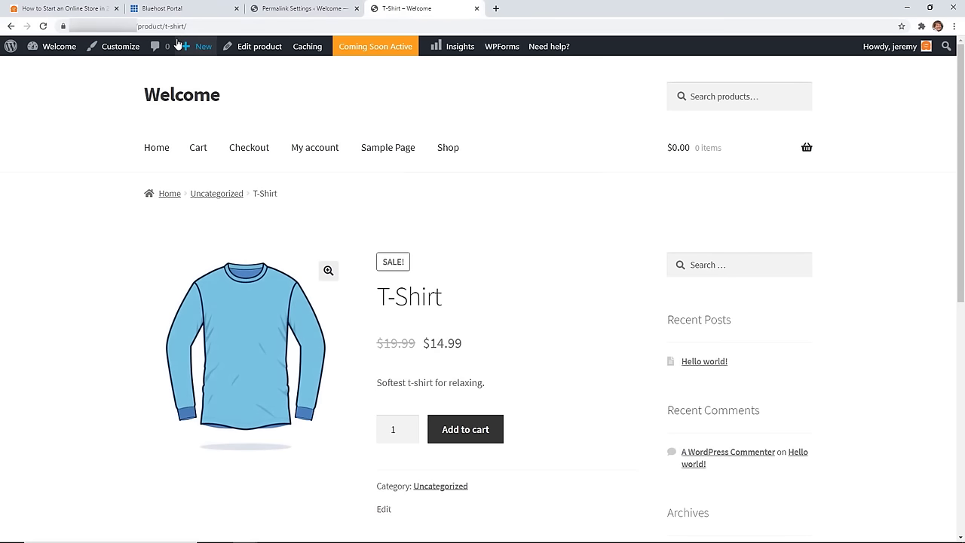
pyautogui.click(308, 9)
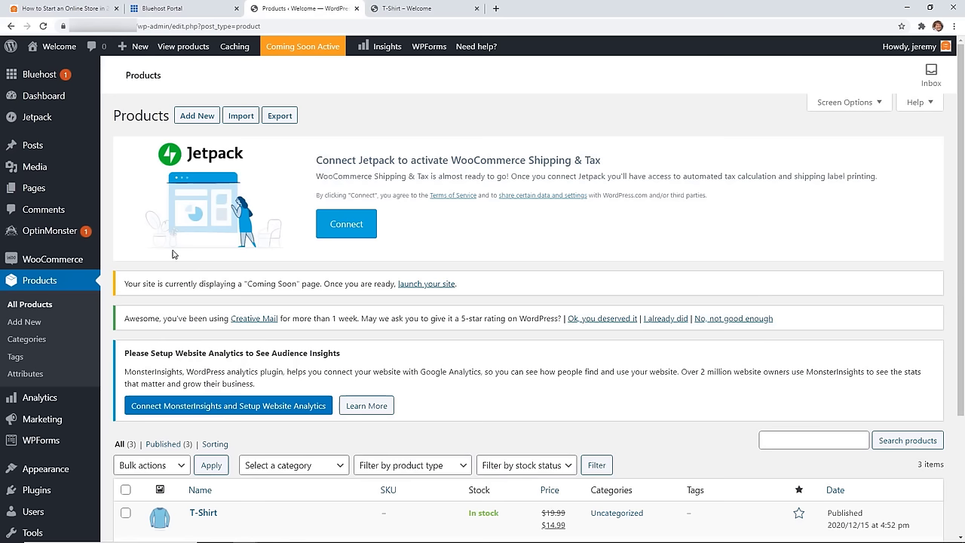
pyautogui.click(398, 9)
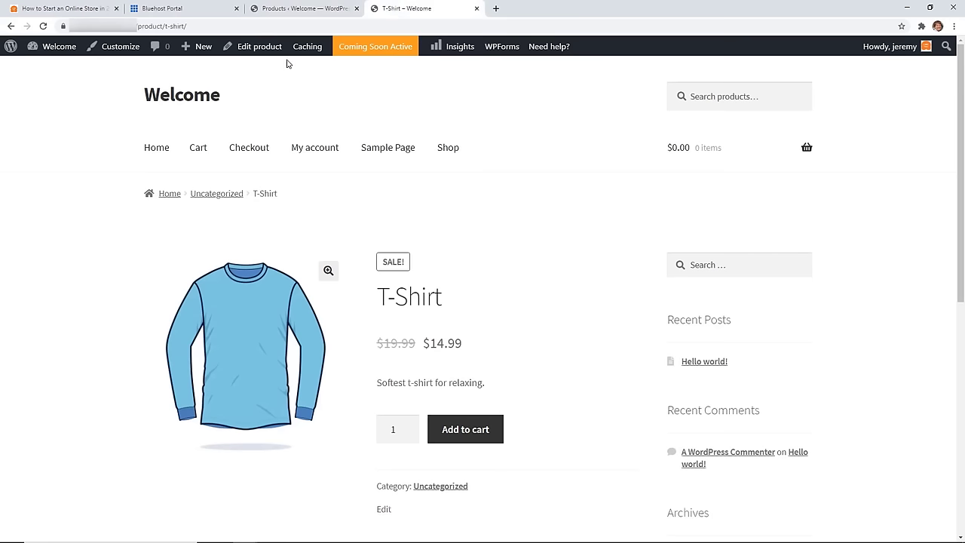
pyautogui.click(184, 106)
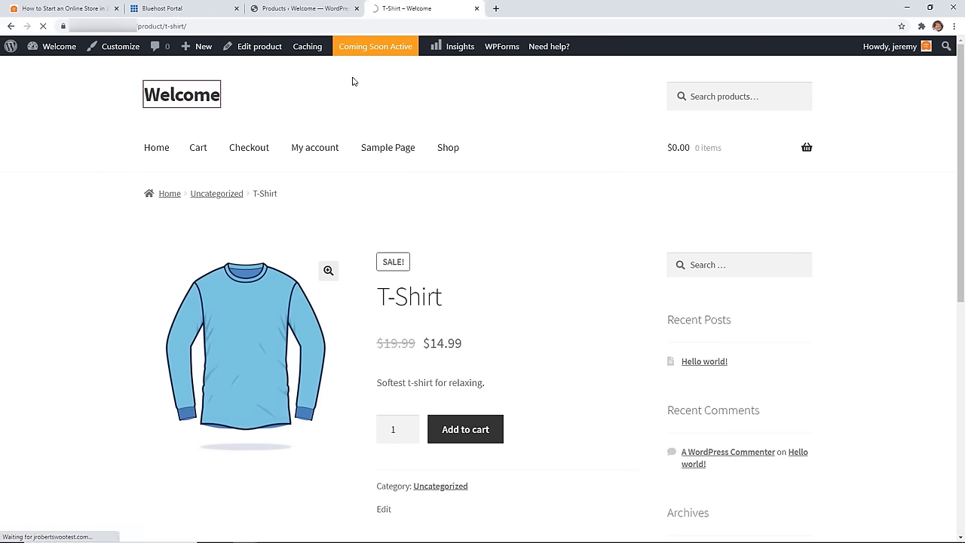
# Step: Return to the WordPress admin, open the theme Customizer, and dismiss its welcome tour
pyautogui.click(314, 11)
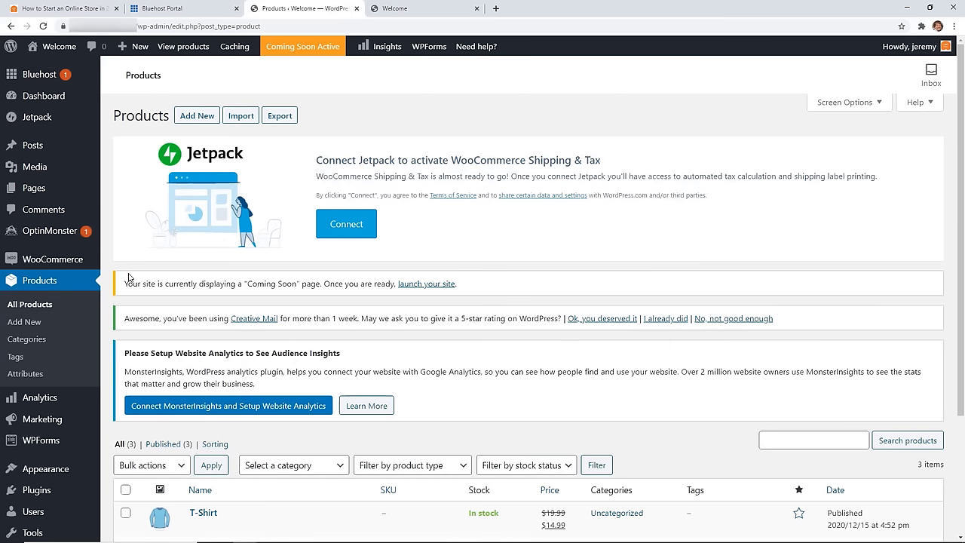
pyautogui.scroll(-2, 128, 277)
pyautogui.moveTo(32, 373)
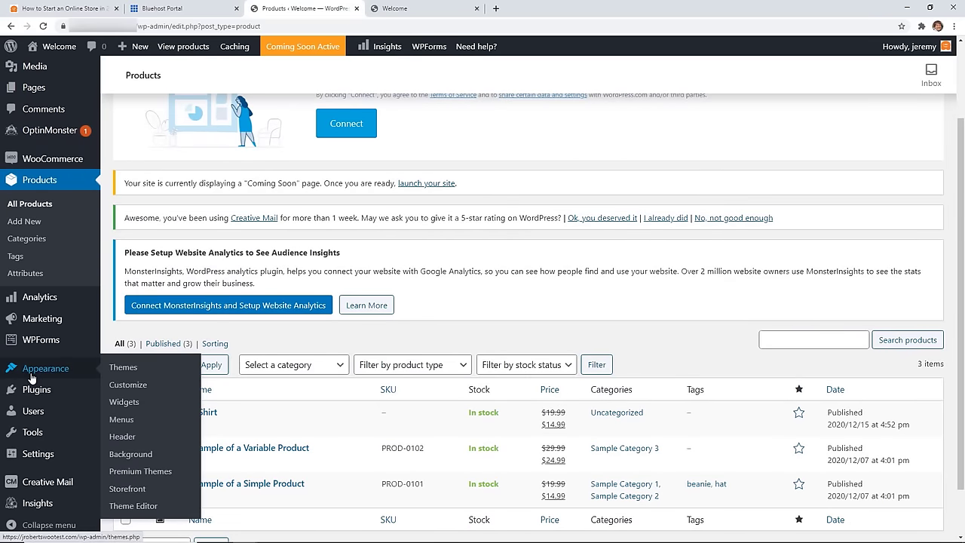
pyautogui.click(116, 385)
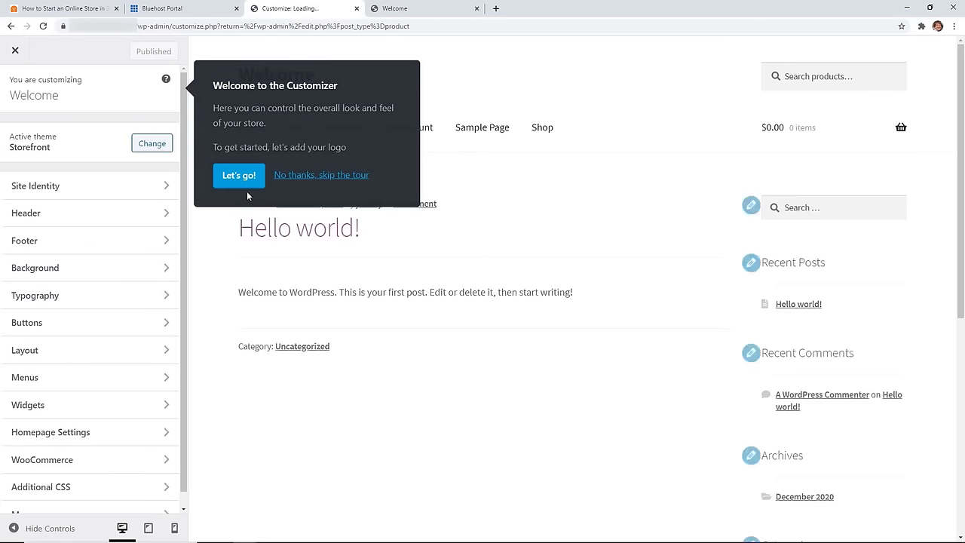
pyautogui.click(239, 175)
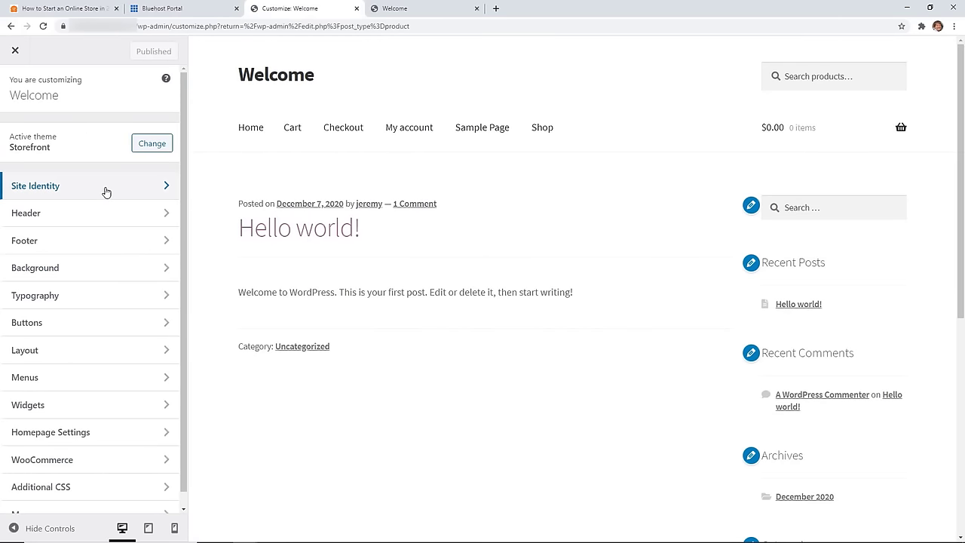
# Step: In the Site Identity settings, set the site title to "Best T-Shirts" and the tagline to "Softest Too"
pyautogui.click(105, 189)
pyautogui.tripleClick(106, 194)
pyautogui.write('Best T-Shirts')
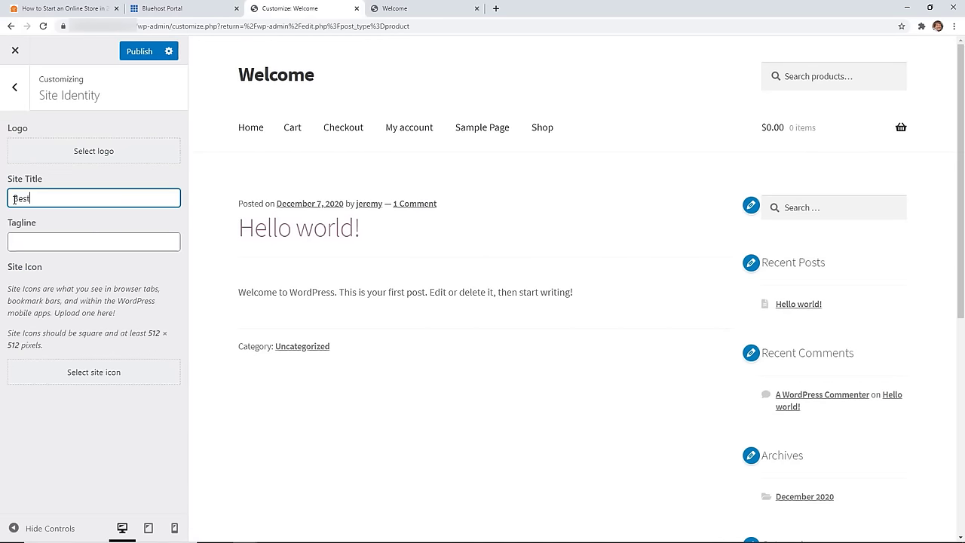
pyautogui.click(62, 242)
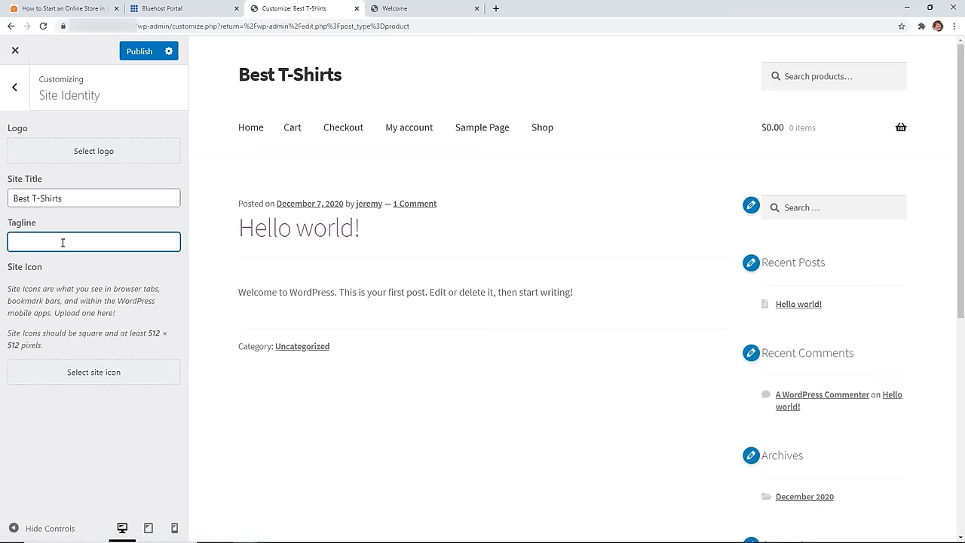
pyautogui.write('Softest Too')
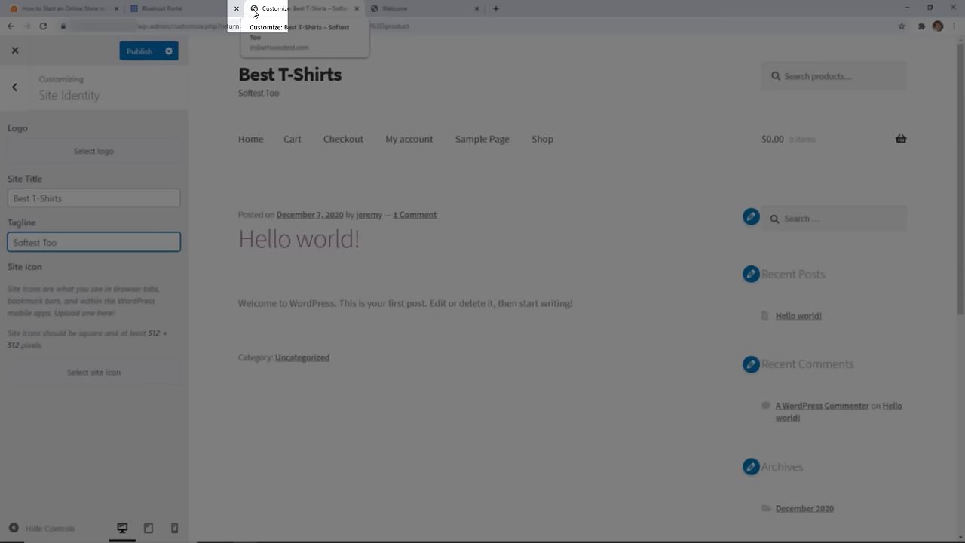
# Step: Set the beanie picture from the media library as the site icon, accepting the crop
pyautogui.click(95, 371)
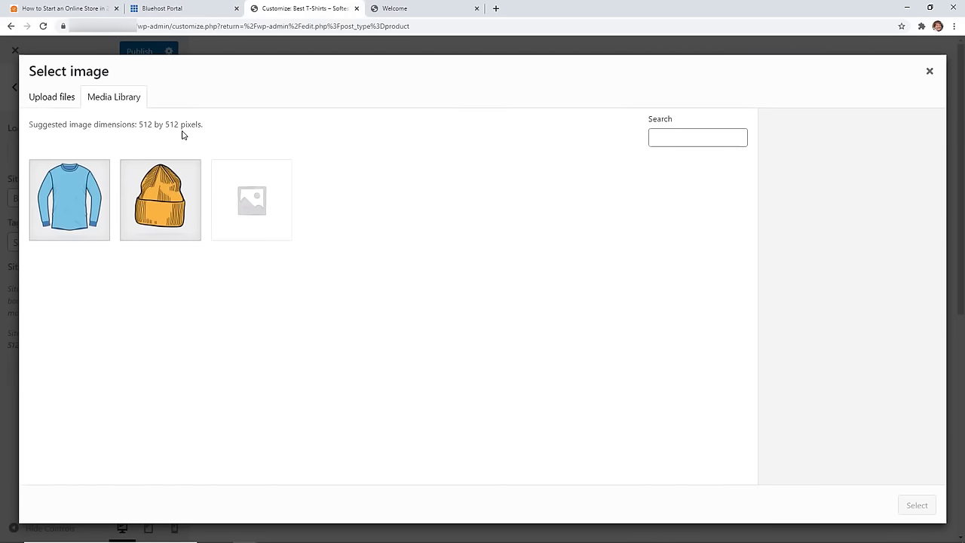
pyautogui.click(178, 228)
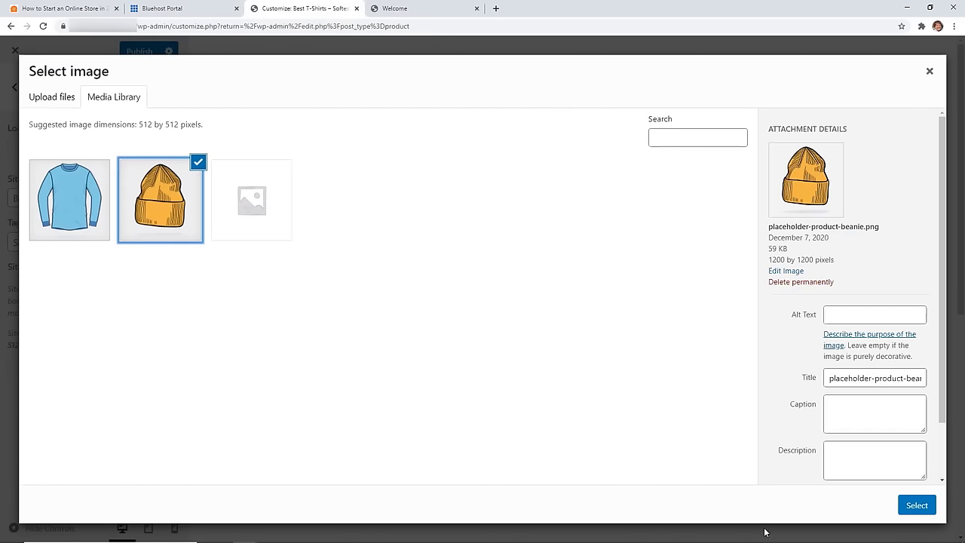
pyautogui.click(927, 514)
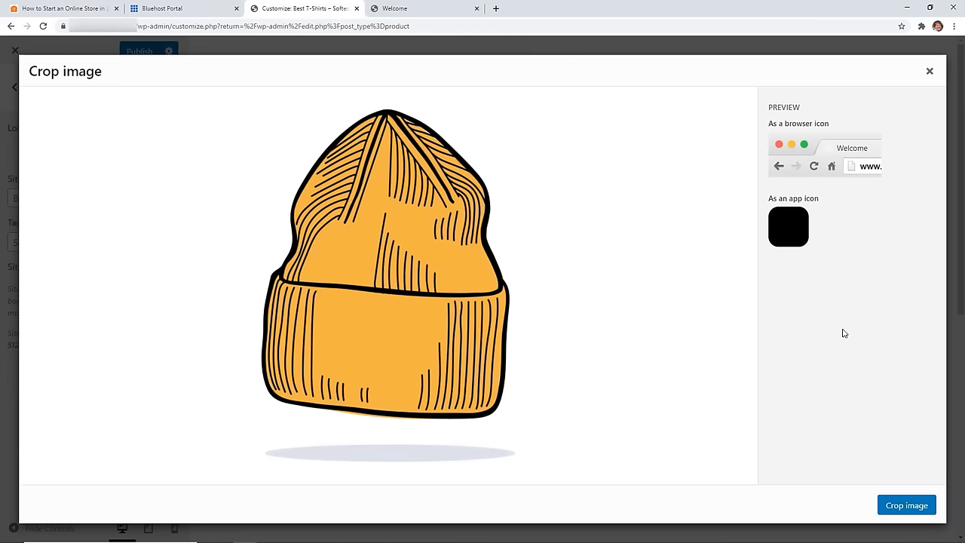
pyautogui.click(897, 511)
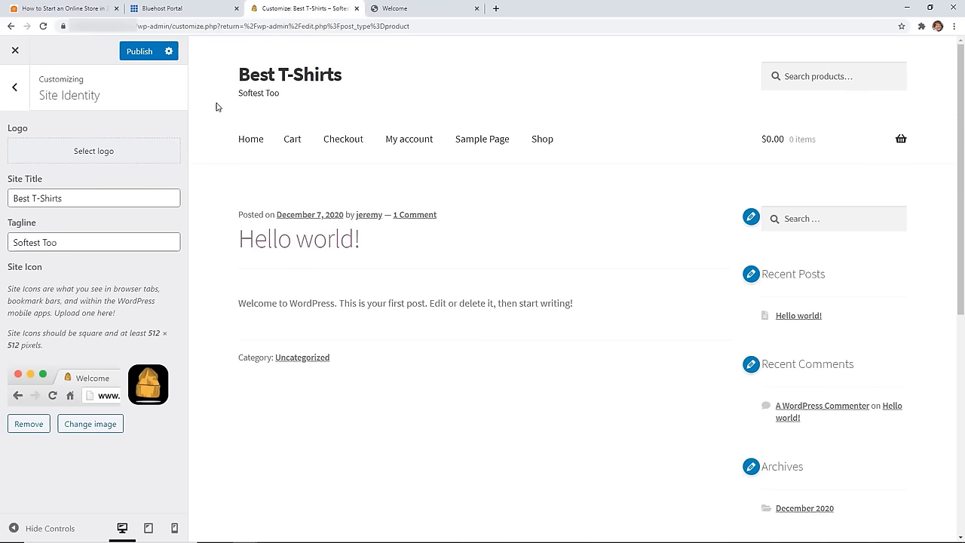
# Step: Try the T-shirt picture from the media library, uncropped, as the header background image, and hide it again
pyautogui.click(17, 93)
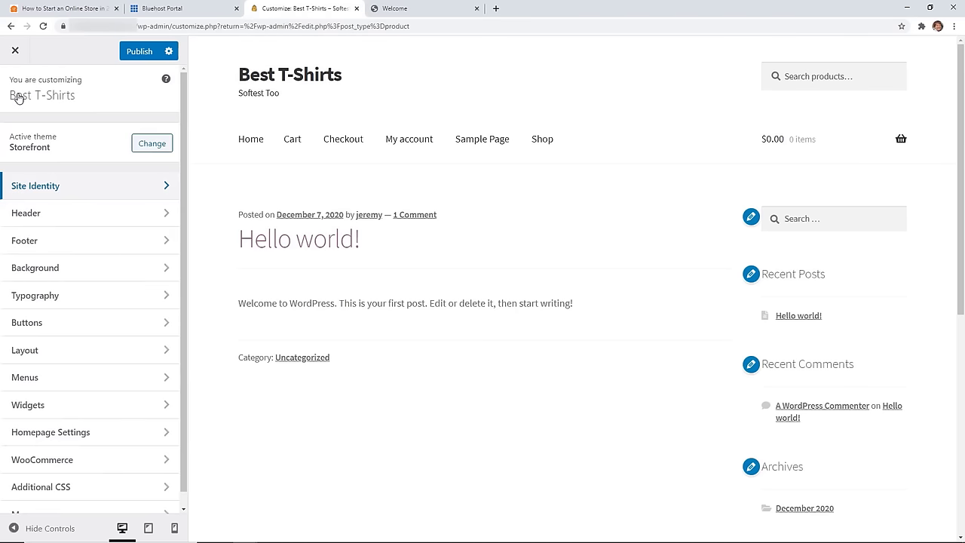
pyautogui.click(100, 217)
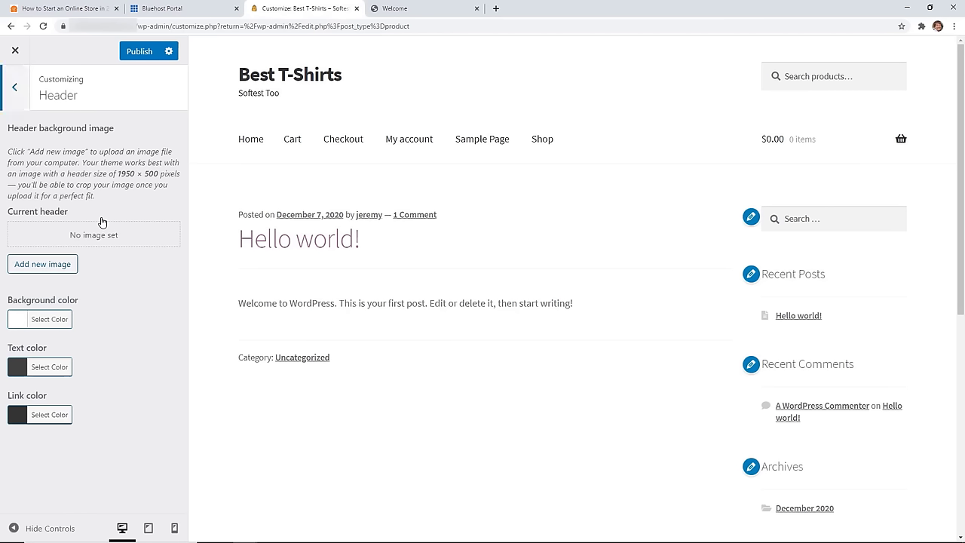
pyautogui.click(58, 265)
pyautogui.click(81, 226)
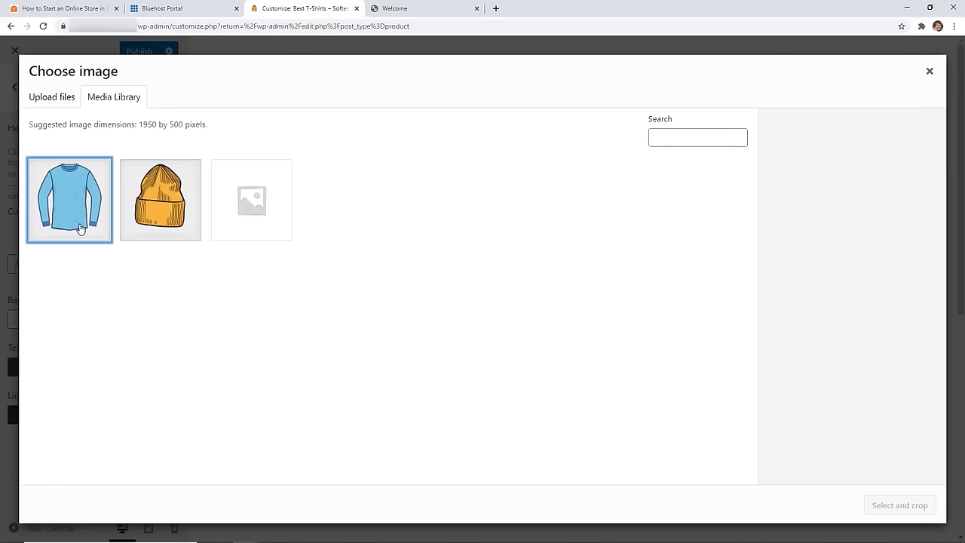
pyautogui.click(895, 505)
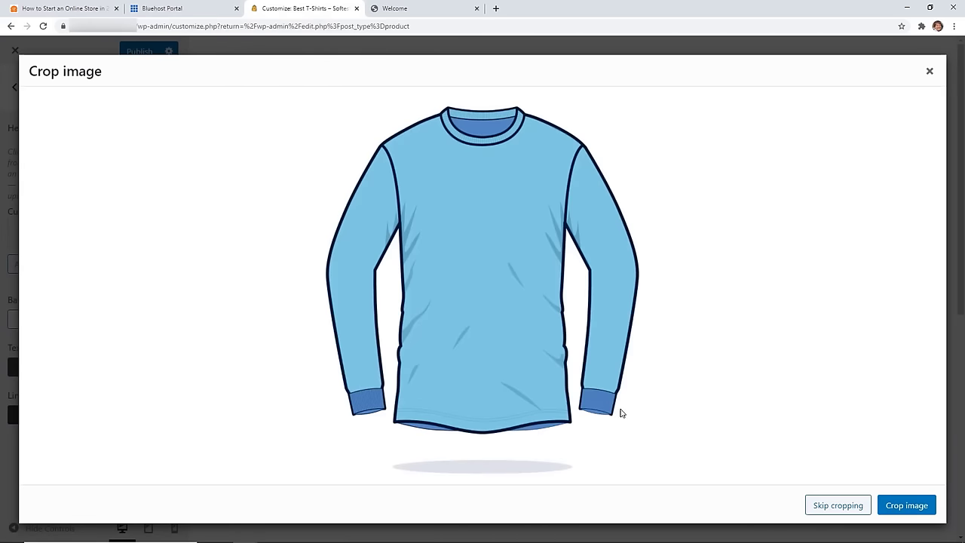
pyautogui.click(899, 510)
pyautogui.click(856, 510)
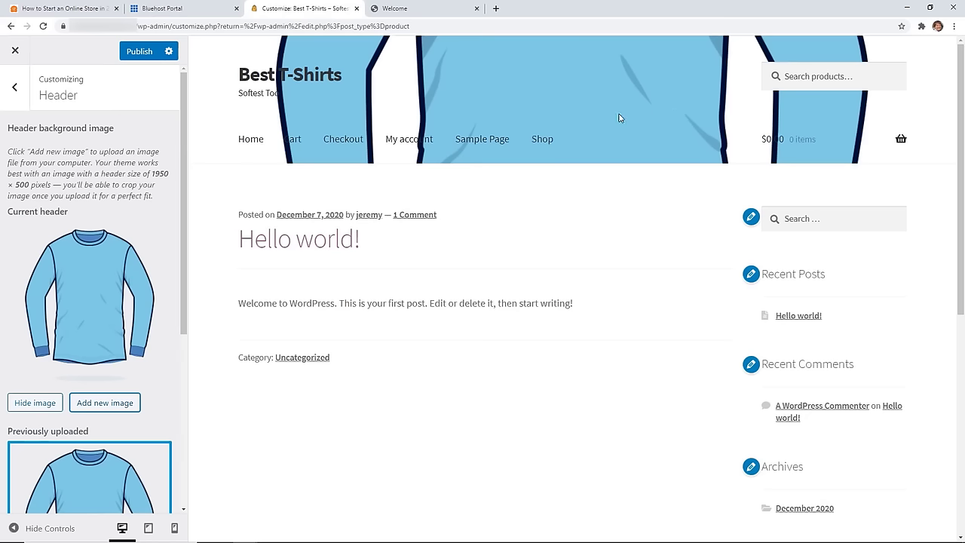
pyautogui.click(43, 404)
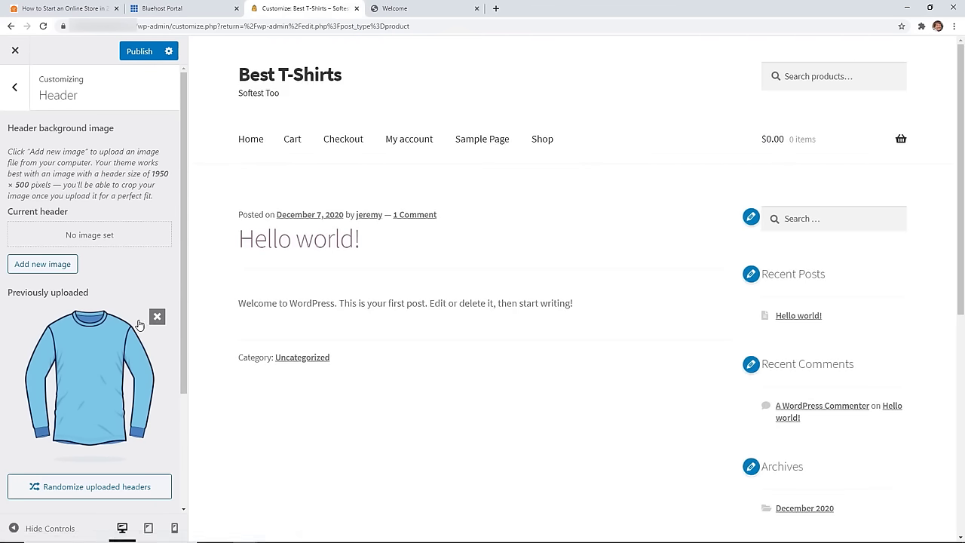
# Step: Try green (#81d742) as the header background color and reset it to the default
pyautogui.scroll(-2, 34, 458)
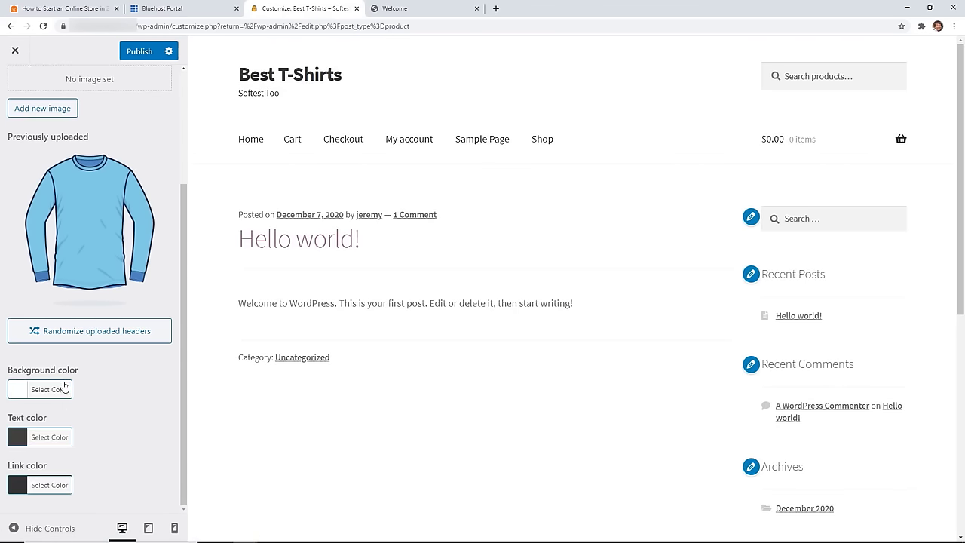
pyautogui.click(42, 389)
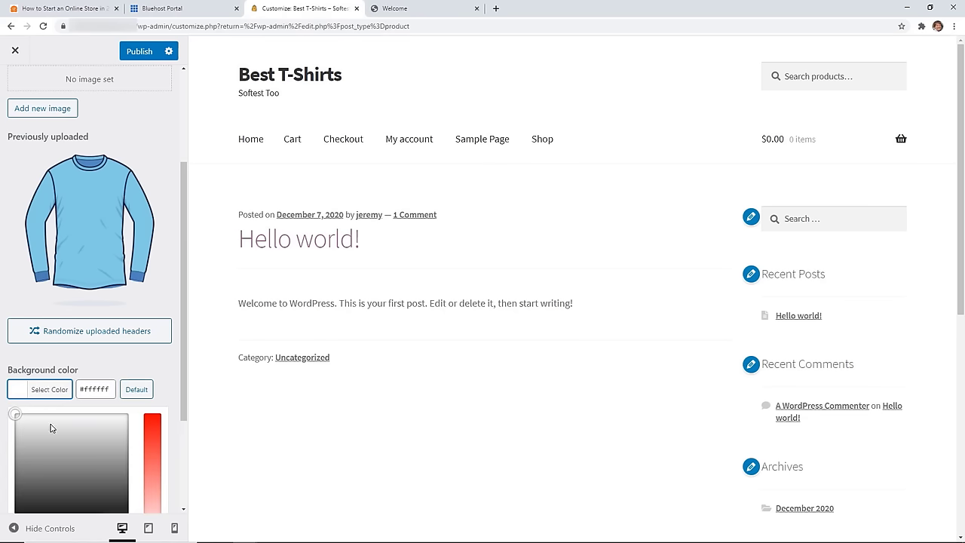
pyautogui.scroll(-2, 109, 464)
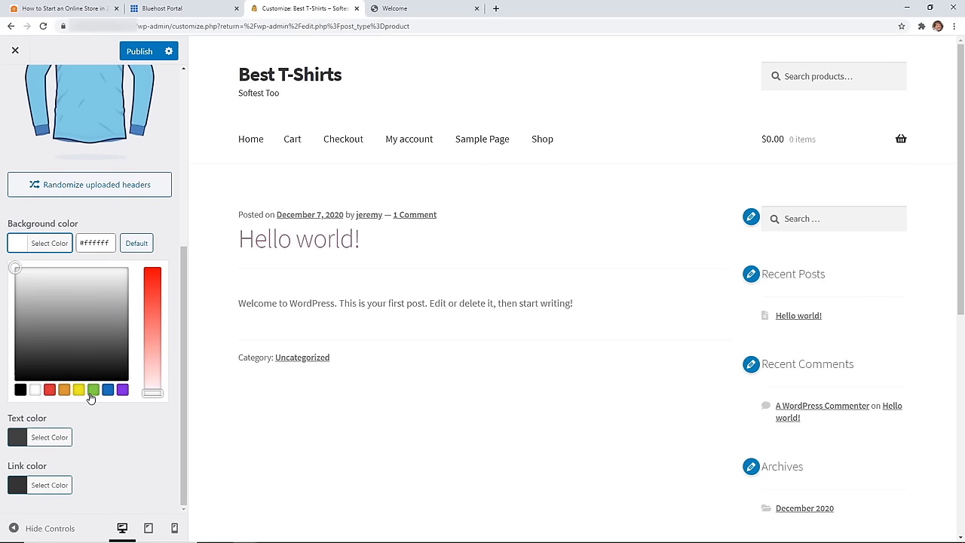
pyautogui.click(93, 389)
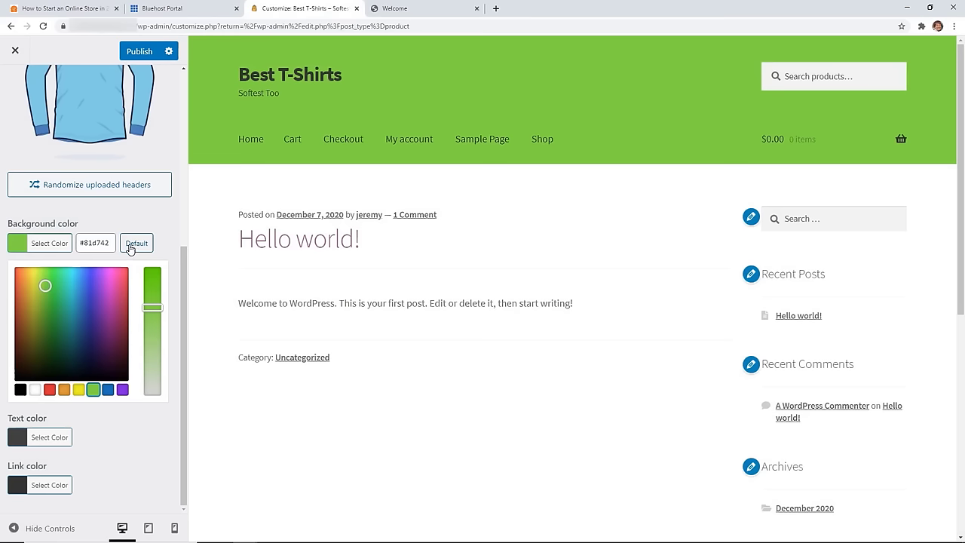
pyautogui.click(130, 248)
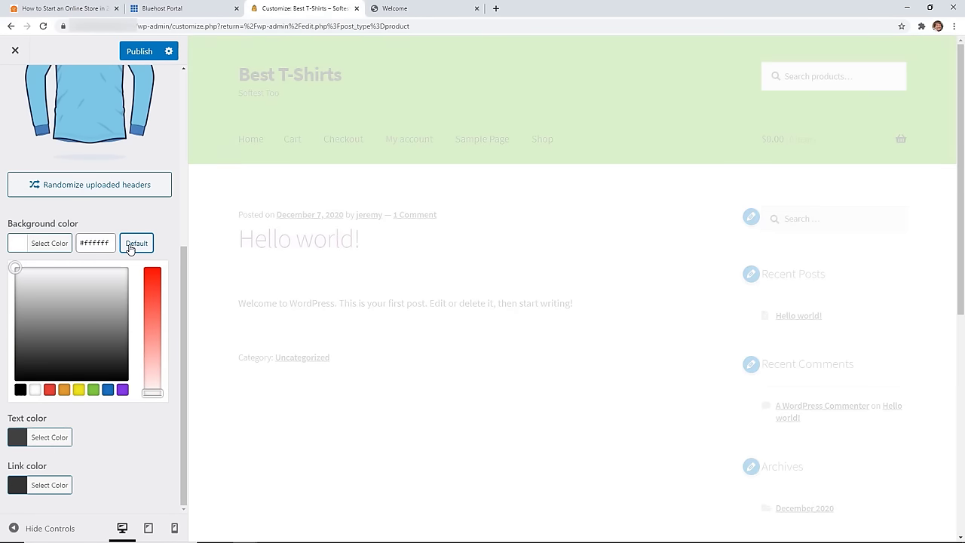
pyautogui.scroll(4, 95, 167)
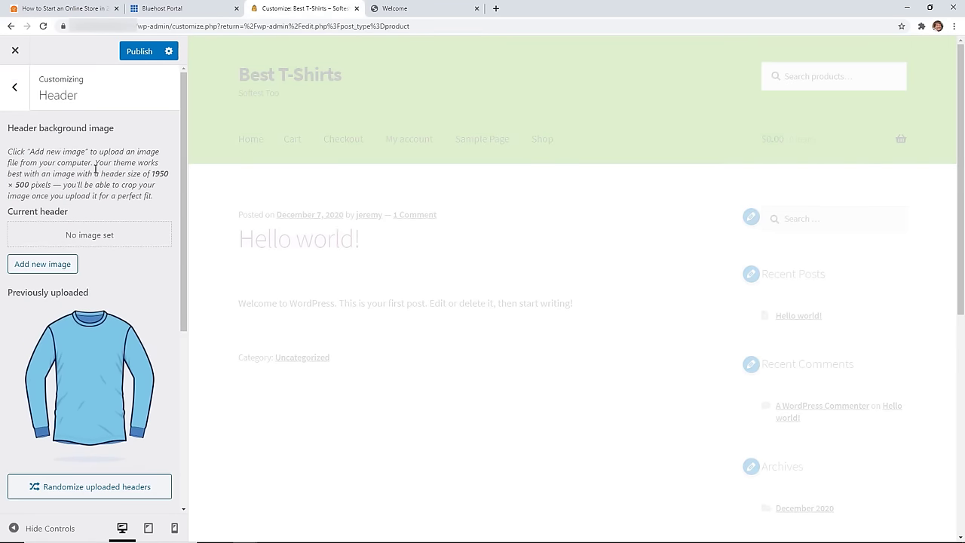
# Step: Close the Customizer and leave without publishing the changes
pyautogui.click(16, 90)
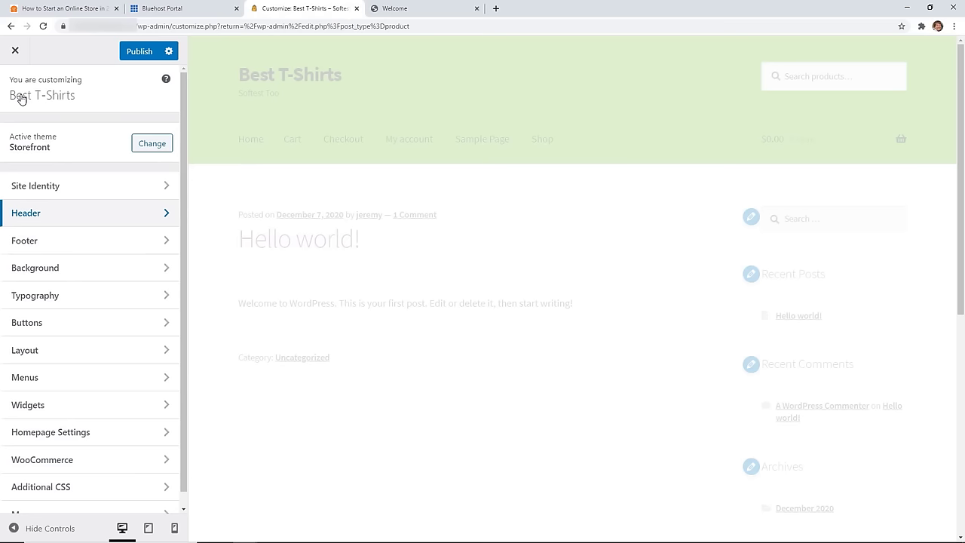
pyautogui.scroll(-1, 96, 359)
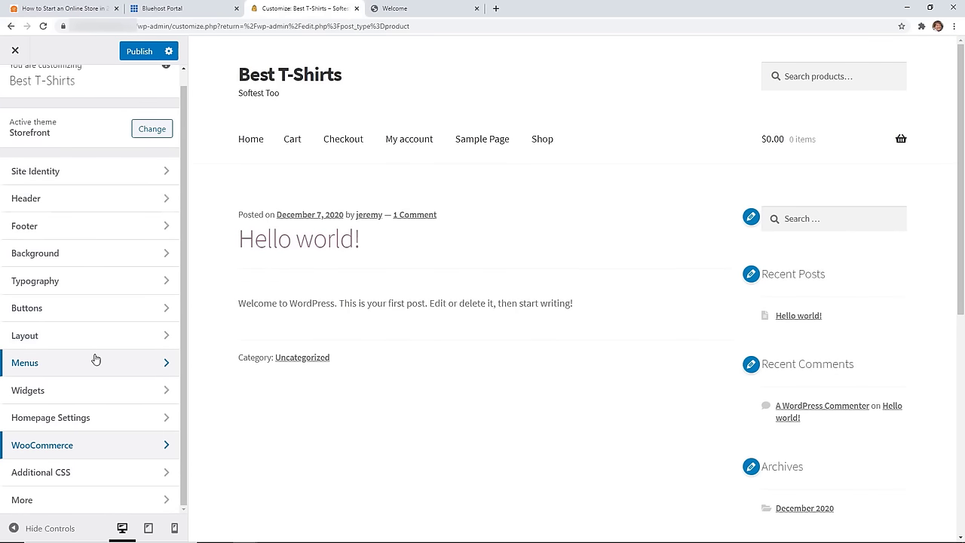
pyautogui.click(15, 50)
pyautogui.click(532, 92)
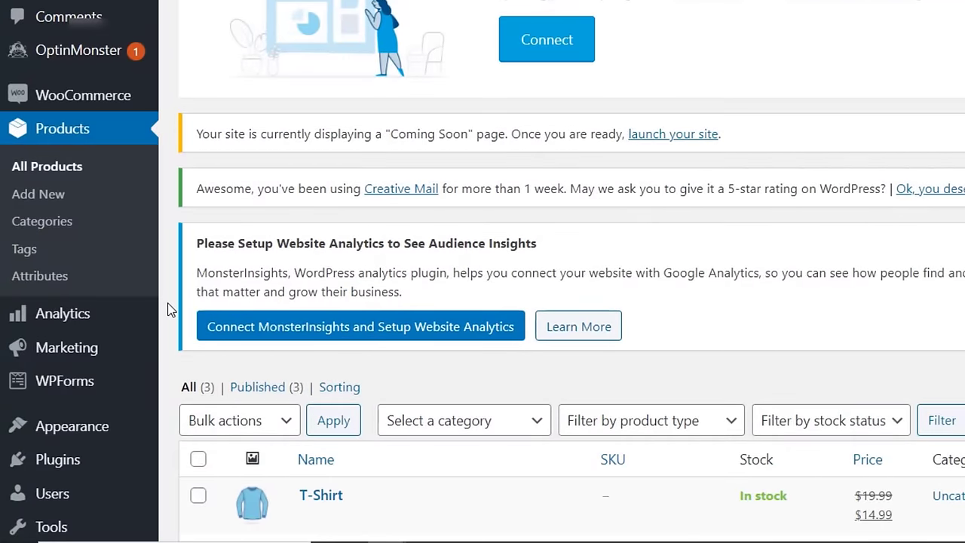
# Step: Look over the site's installed themes and open the WordPress.org theme collection for adding new ones
pyautogui.moveTo(70, 428)
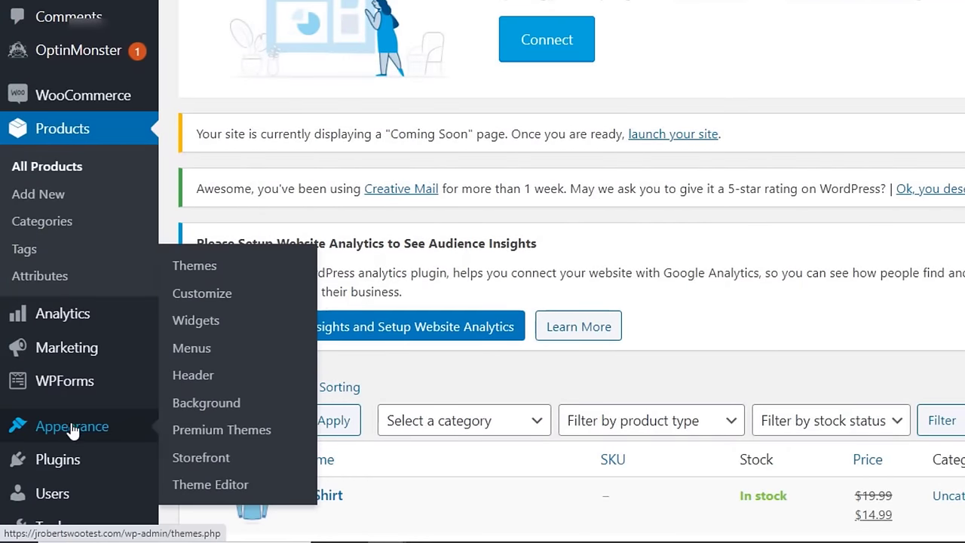
pyautogui.click(210, 273)
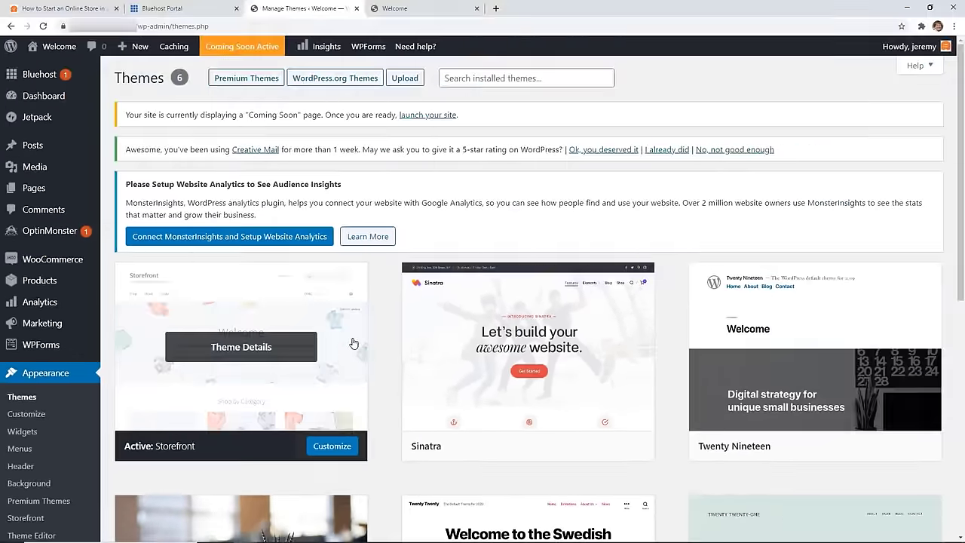
pyautogui.scroll(-1, 438, 295)
pyautogui.scroll(1, 433, 296)
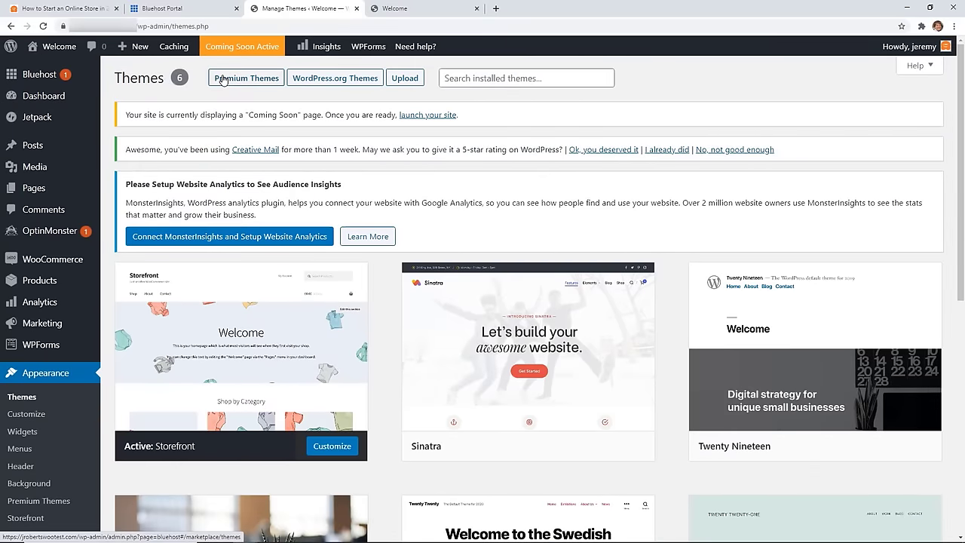
pyautogui.click(323, 79)
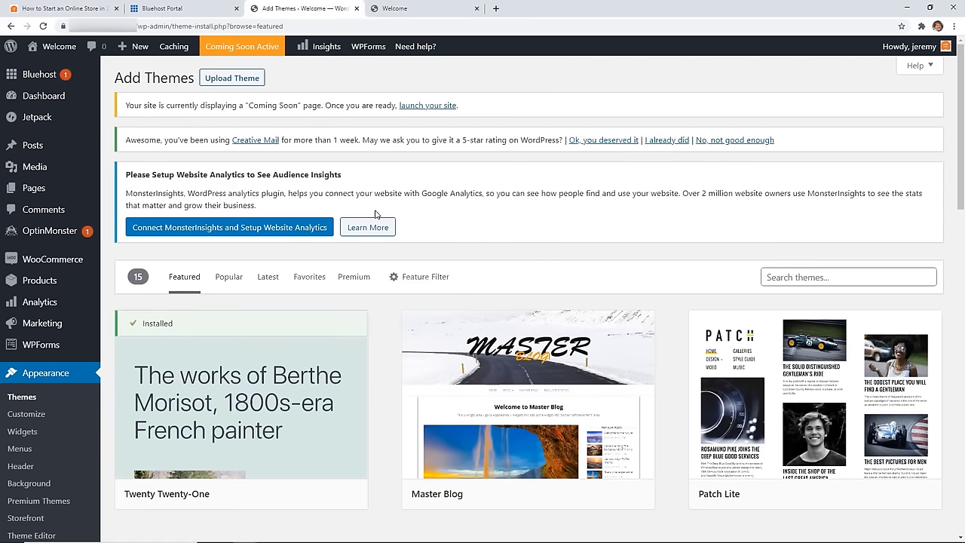
# Step: Filter the WordPress.org theme collection by the E-Commerce subject
pyautogui.scroll(-2, 383, 266)
pyautogui.scroll(-1, 382, 273)
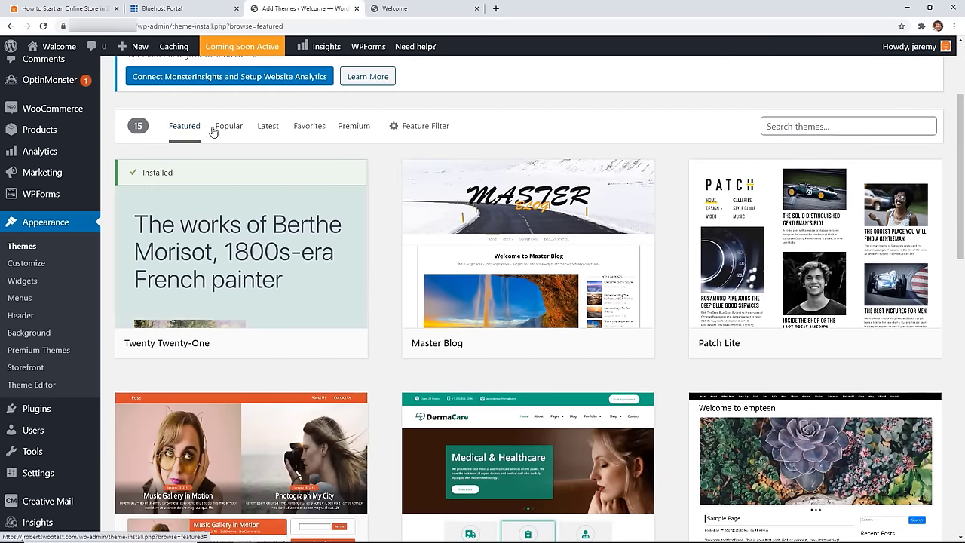
pyautogui.click(425, 127)
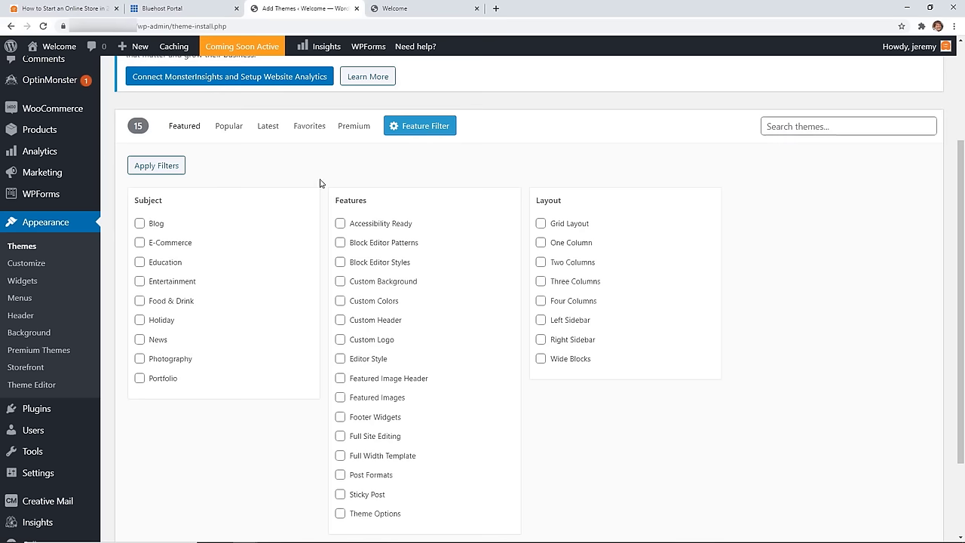
pyautogui.click(139, 242)
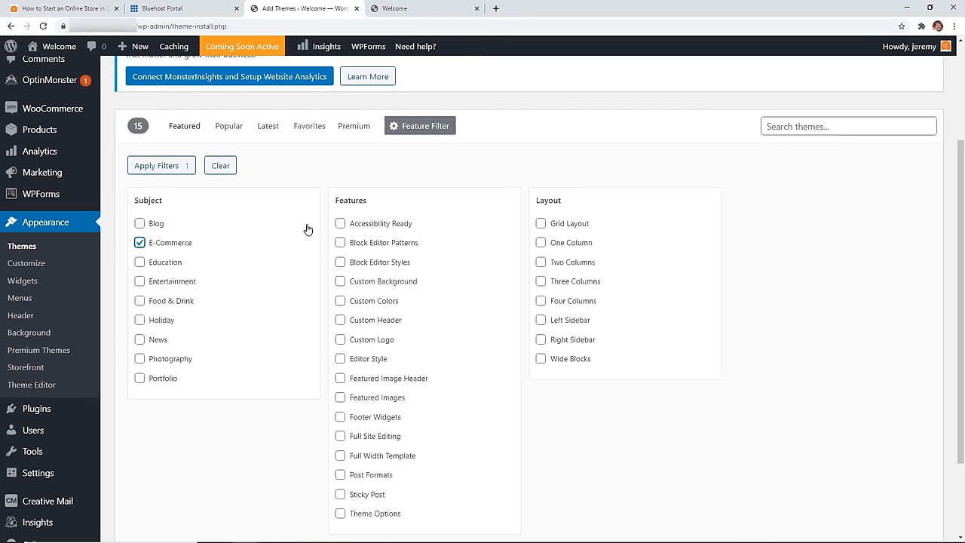
pyautogui.scroll(-2, 307, 230)
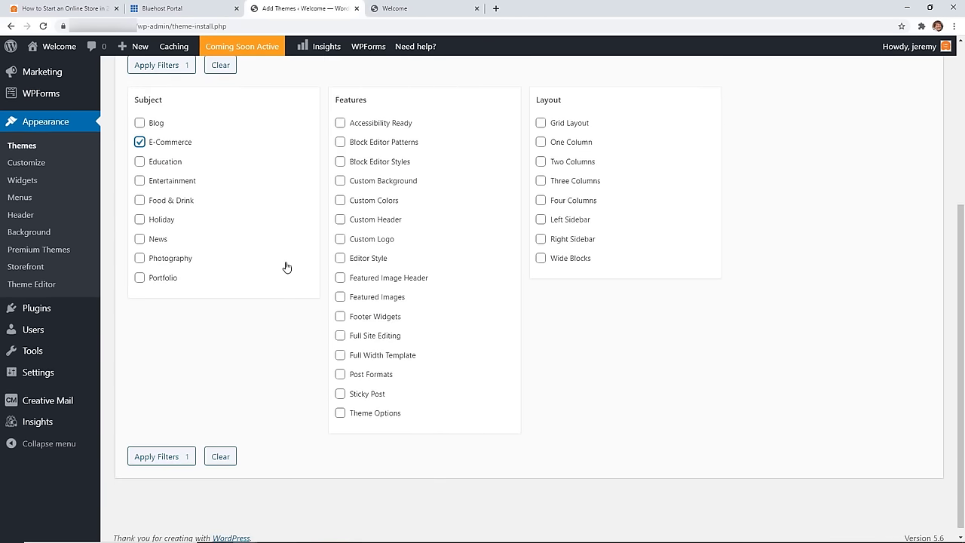
pyautogui.click(175, 462)
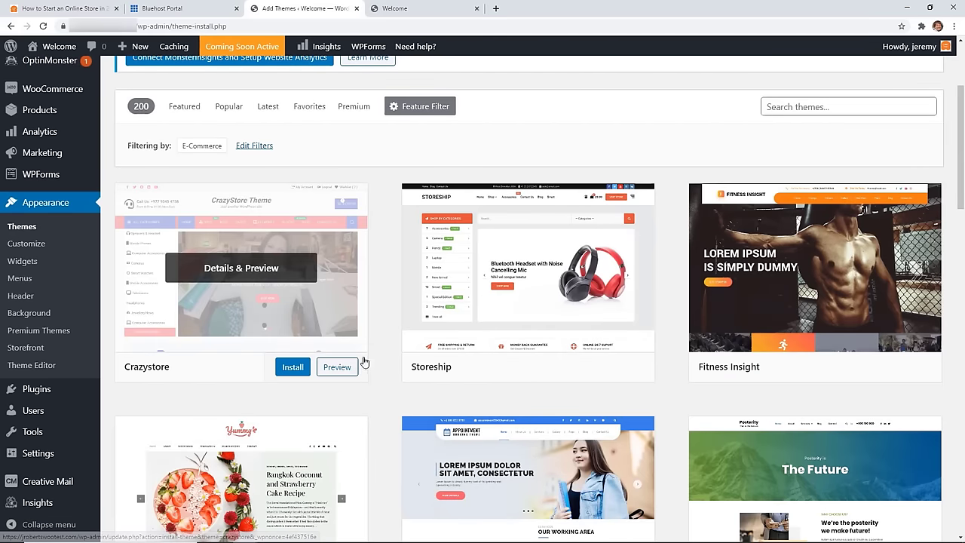
# Step: Browse the E-Commerce themes and compare their designs as possible looks for the store
pyautogui.scroll(-2, 379, 370)
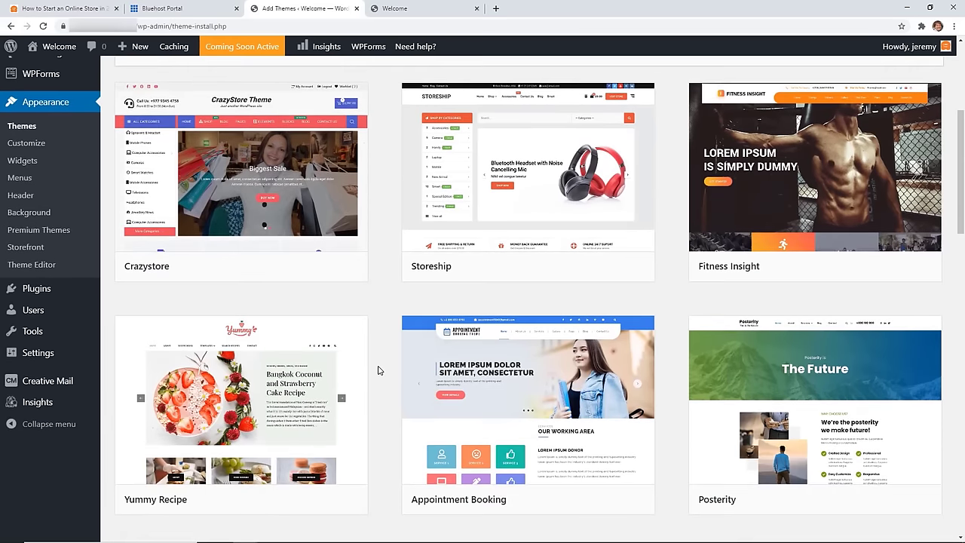
pyautogui.scroll(-2, 379, 370)
pyautogui.scroll(-3, 378, 370)
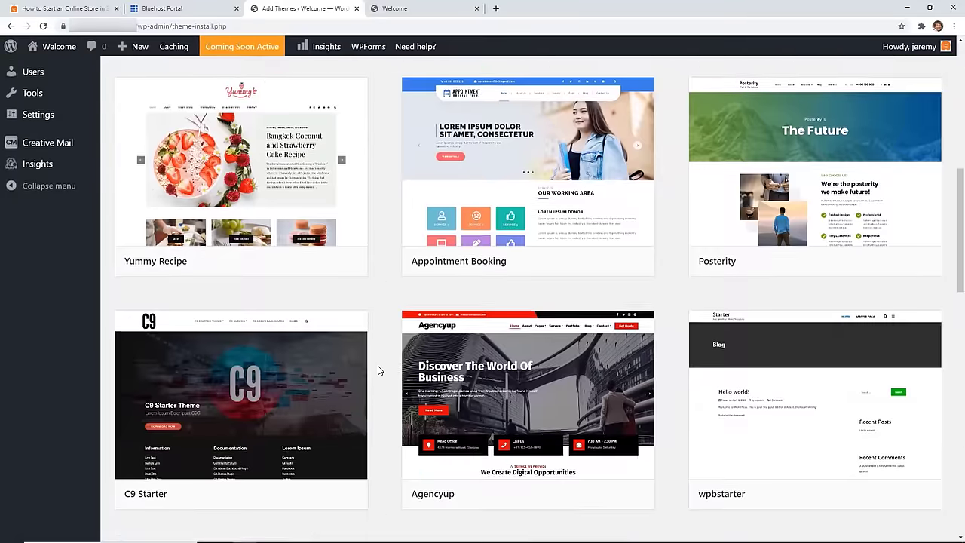
pyautogui.scroll(-10, 379, 370)
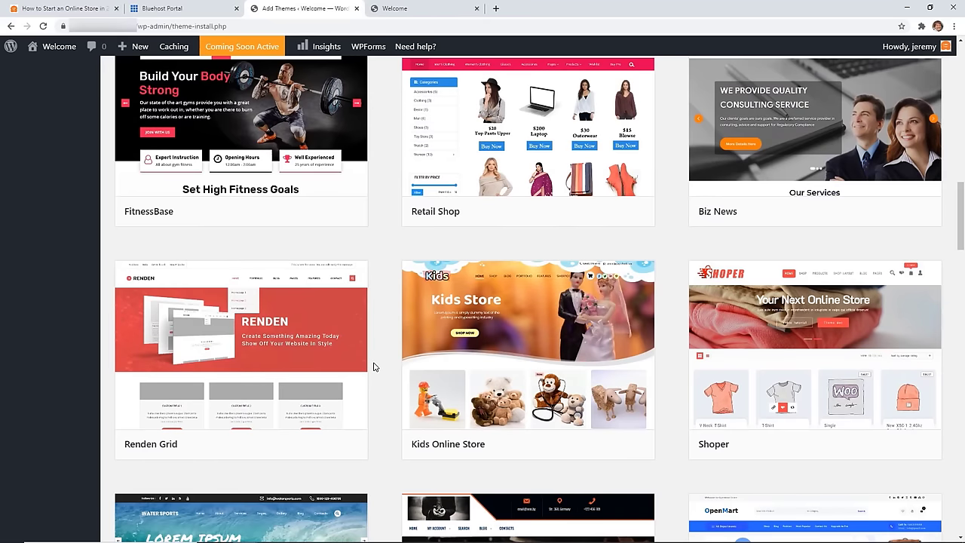
pyautogui.scroll(-8, 373, 367)
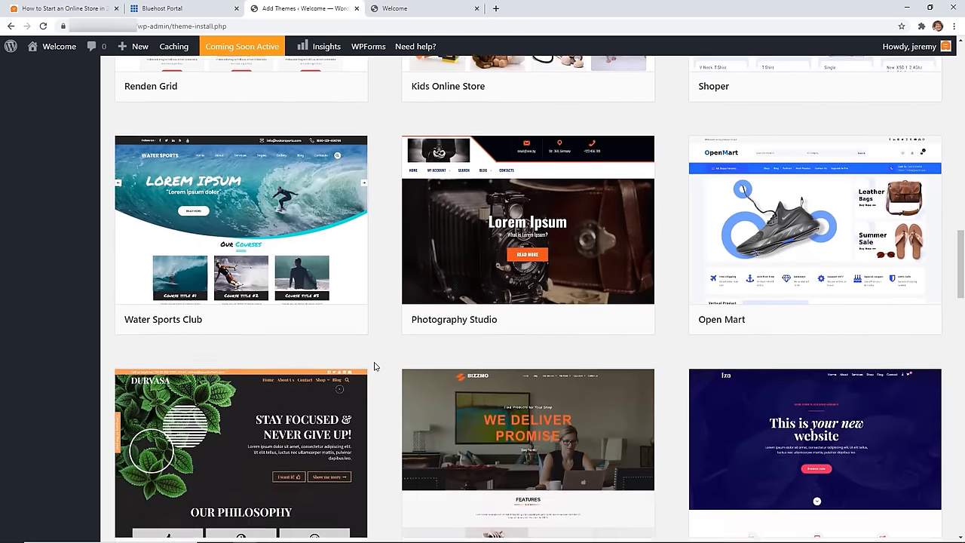
pyautogui.scroll(-2, 375, 366)
pyautogui.scroll(15, 367, 301)
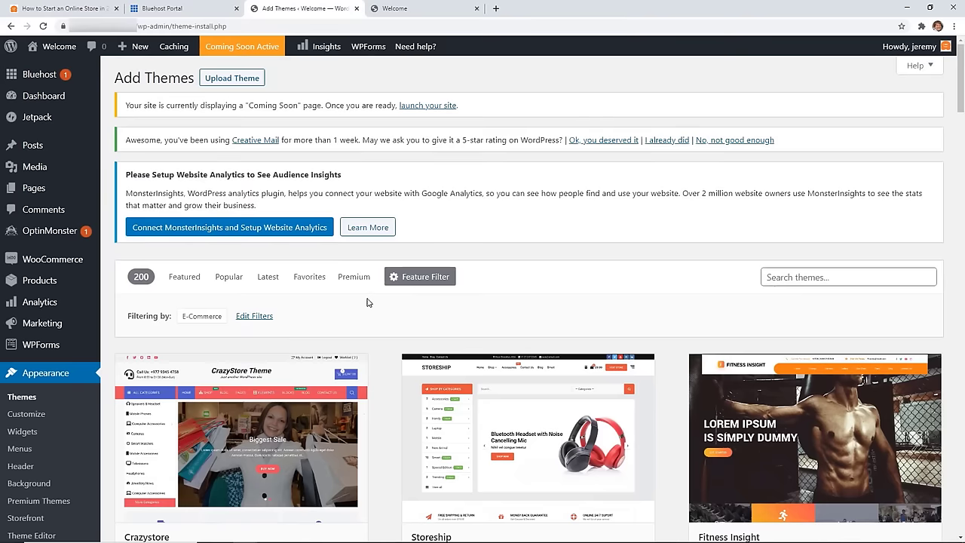
# Step: Search the theme collection for "astra", then install and activate the Astra theme
pyautogui.click(804, 273)
pyautogui.write('astra')
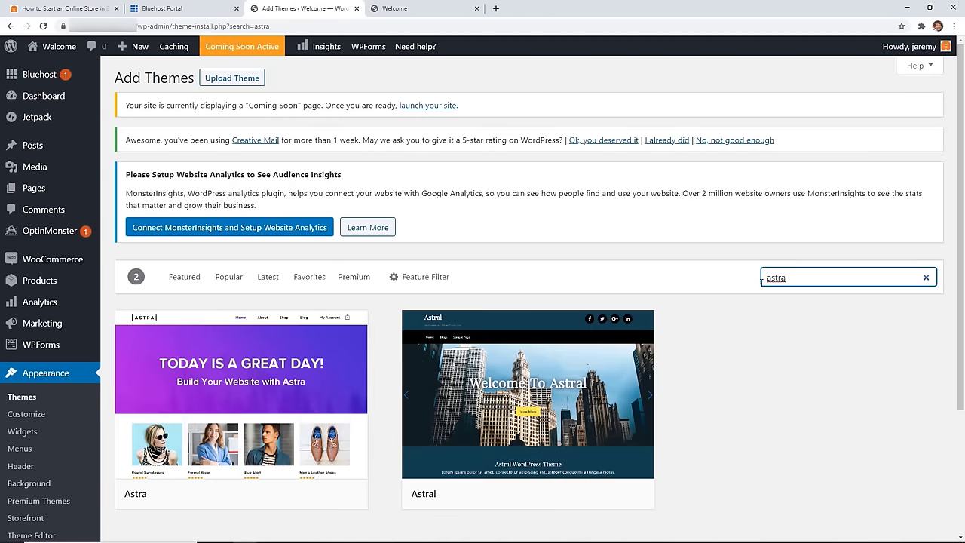
pyautogui.moveTo(224, 439)
pyautogui.click(290, 495)
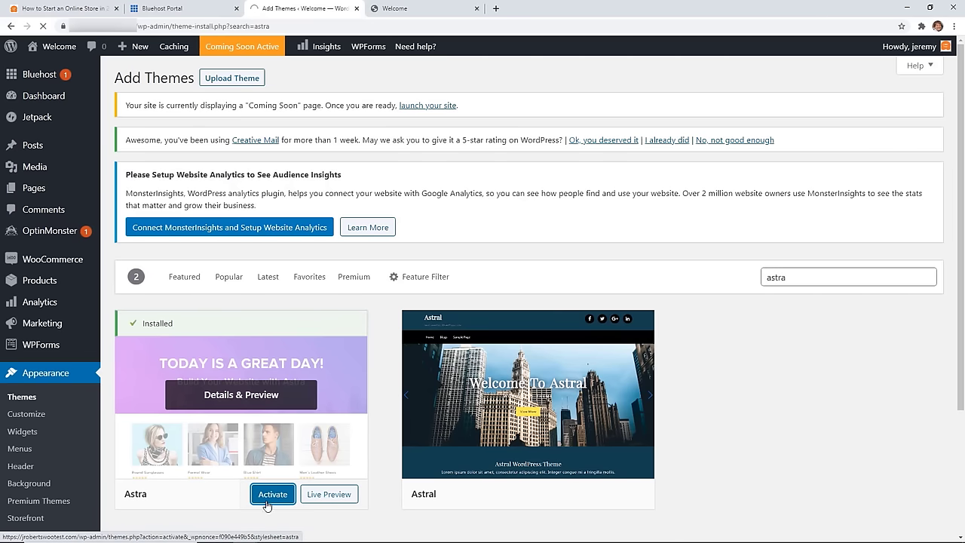
pyautogui.click(290, 495)
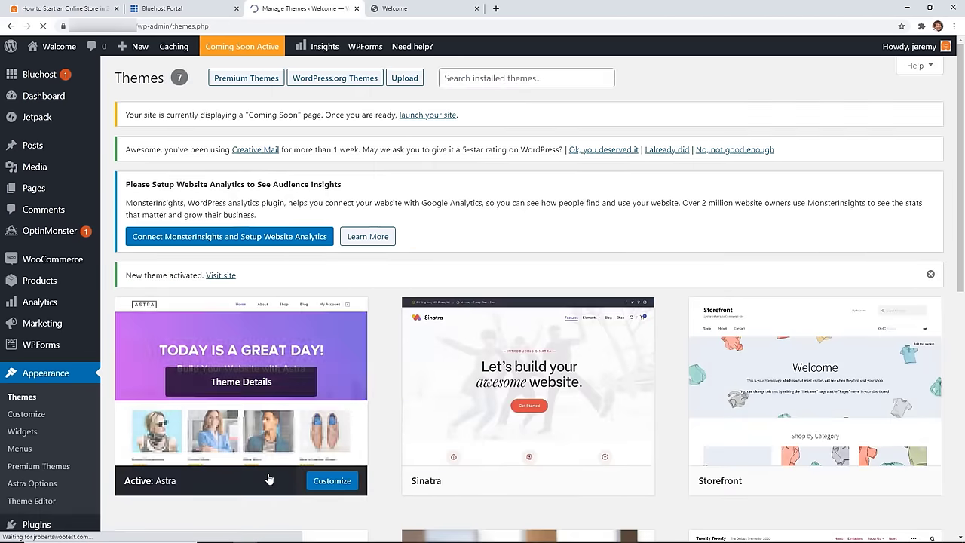
pyautogui.scroll(-3, 289, 422)
pyautogui.moveTo(246, 354)
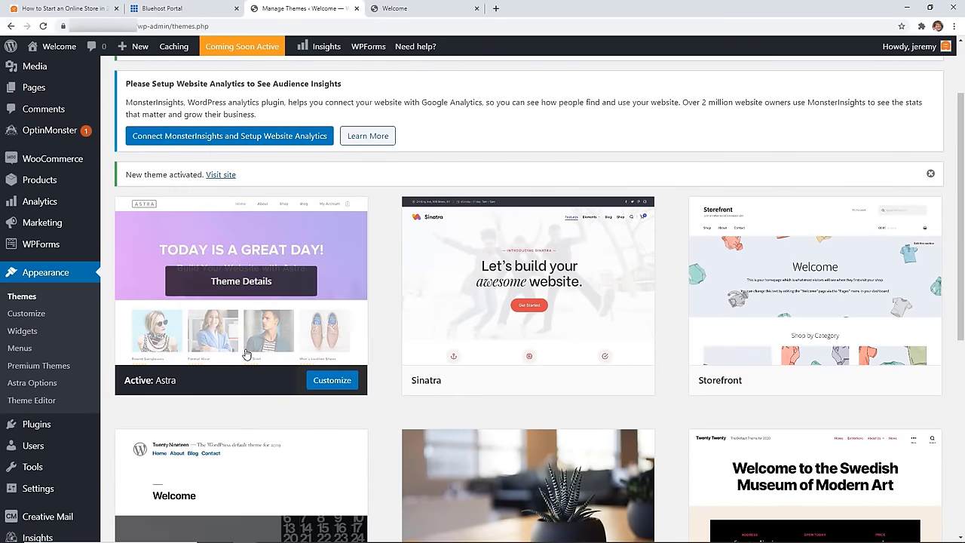
# Step: Reload the live site and check how its homepage and Shop page look with the Astra theme
pyautogui.click(381, 8)
pyautogui.click(45, 26)
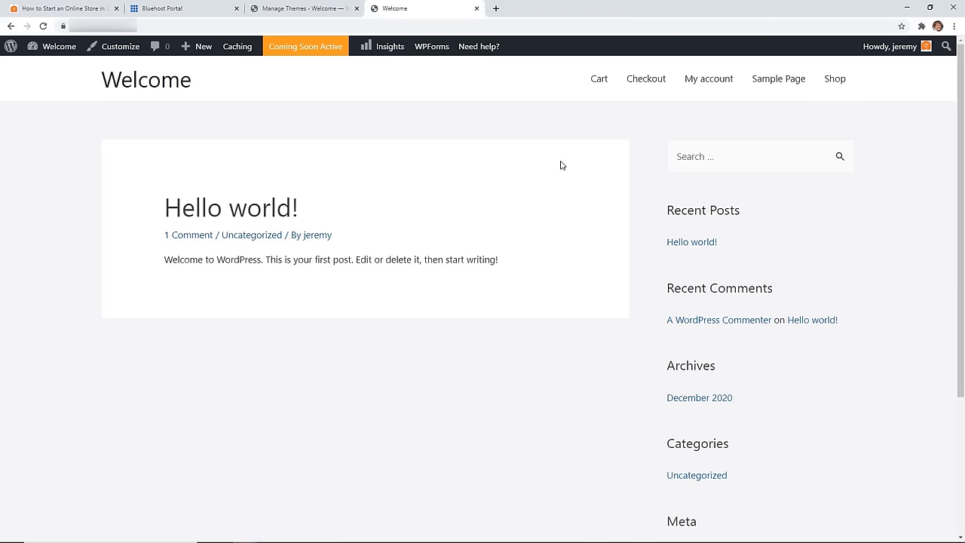
pyautogui.click(834, 80)
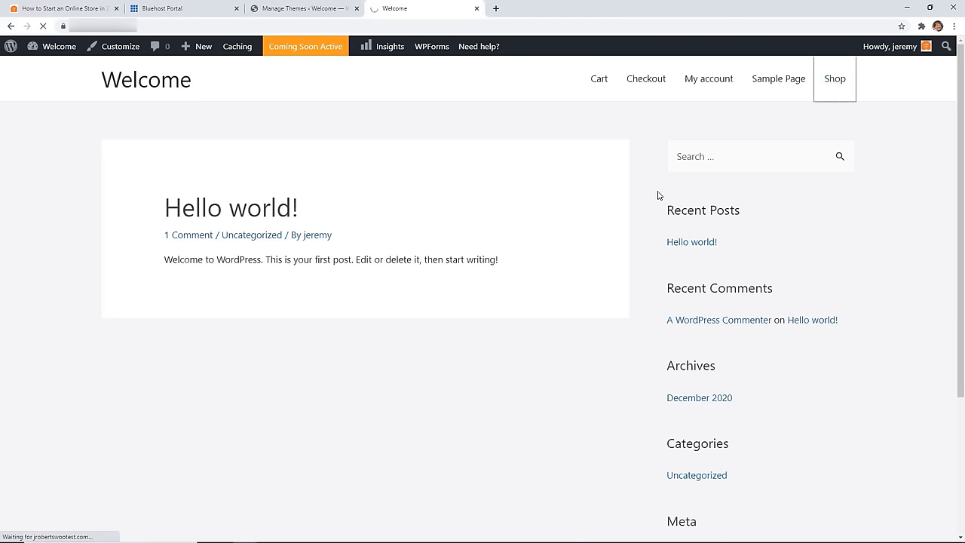
pyautogui.scroll(-1, 621, 218)
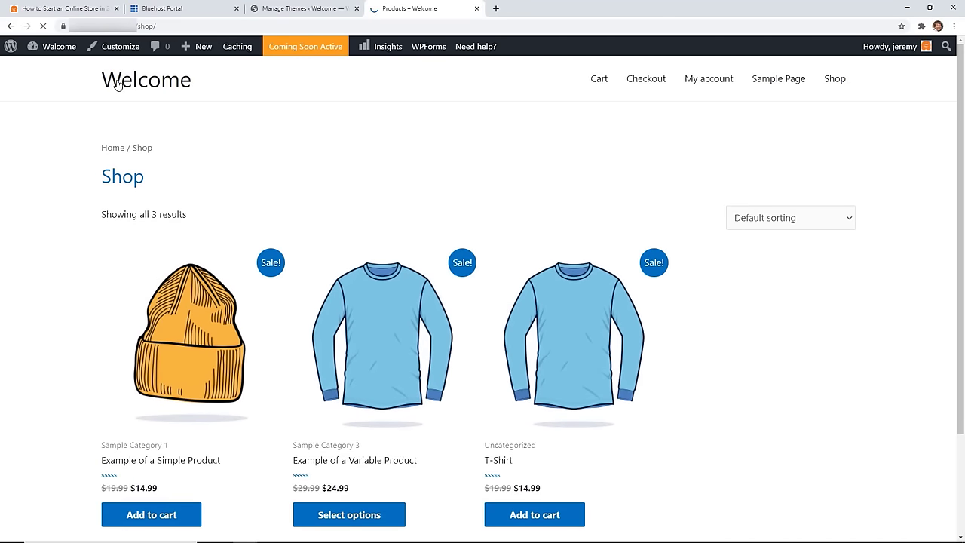
pyautogui.click(134, 94)
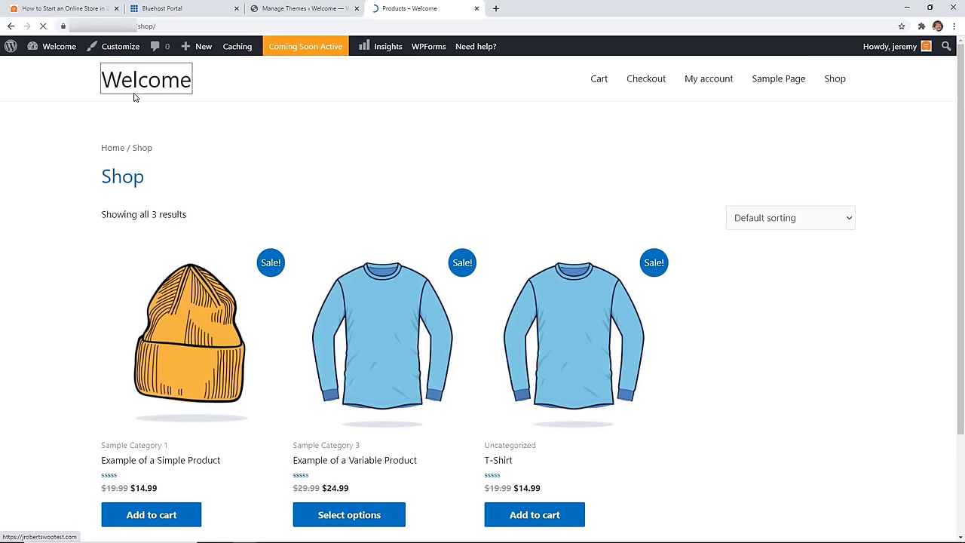
pyautogui.click(172, 77)
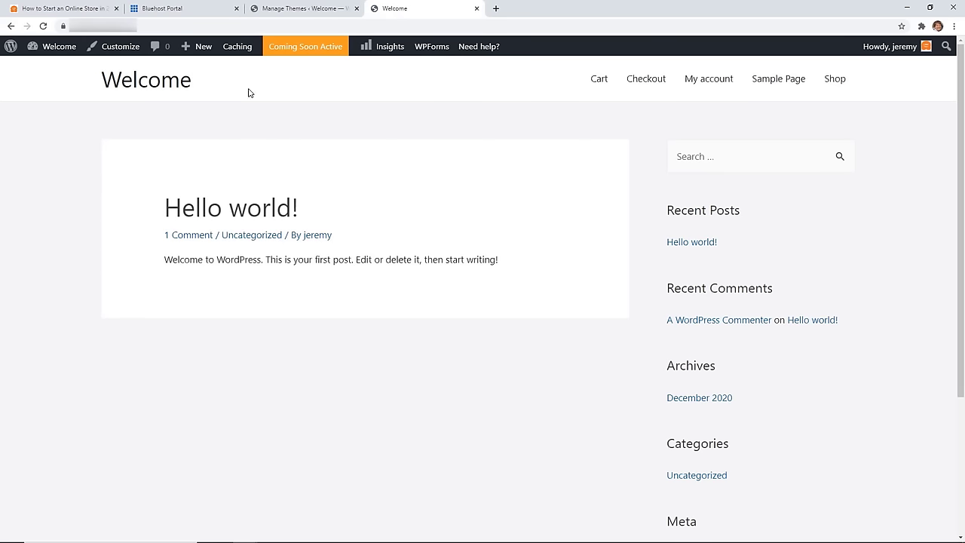
# Step: In the site's Reading settings, make the homepage display a static page and choose Shop as that page
pyautogui.click(283, 10)
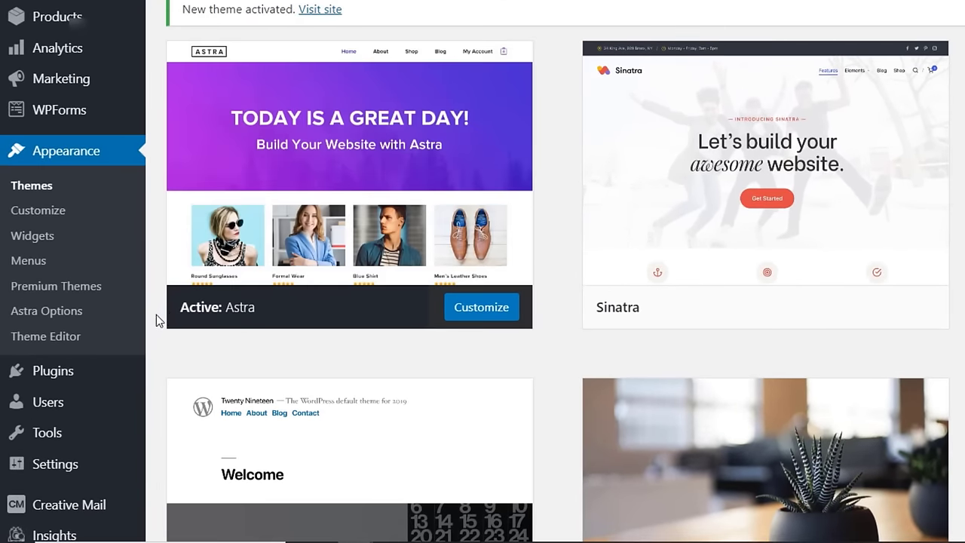
pyautogui.scroll(-3, 146, 335)
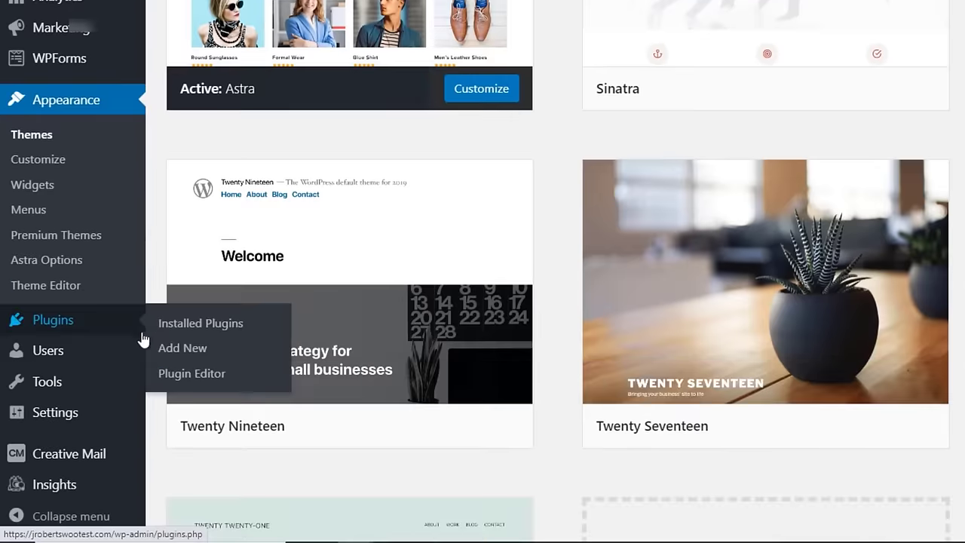
pyautogui.moveTo(95, 413)
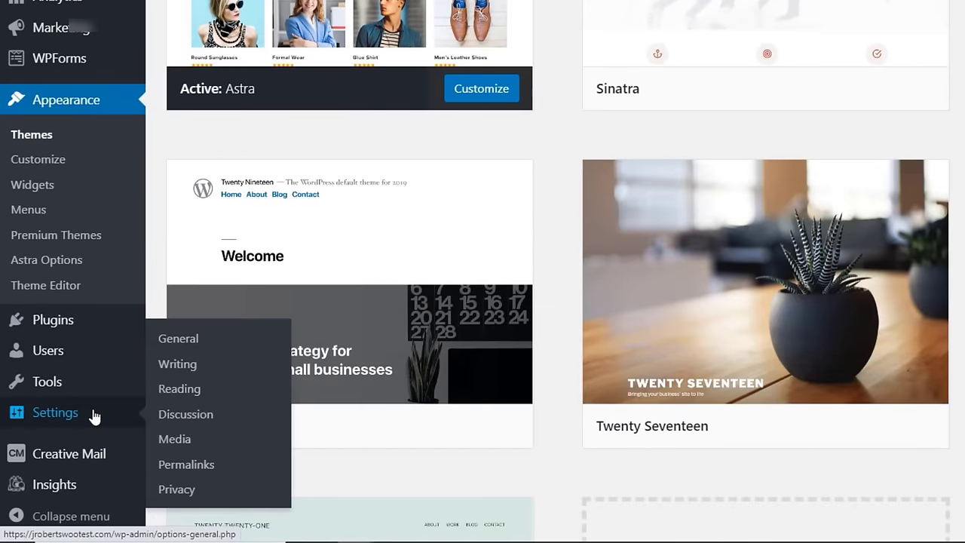
pyautogui.click(187, 390)
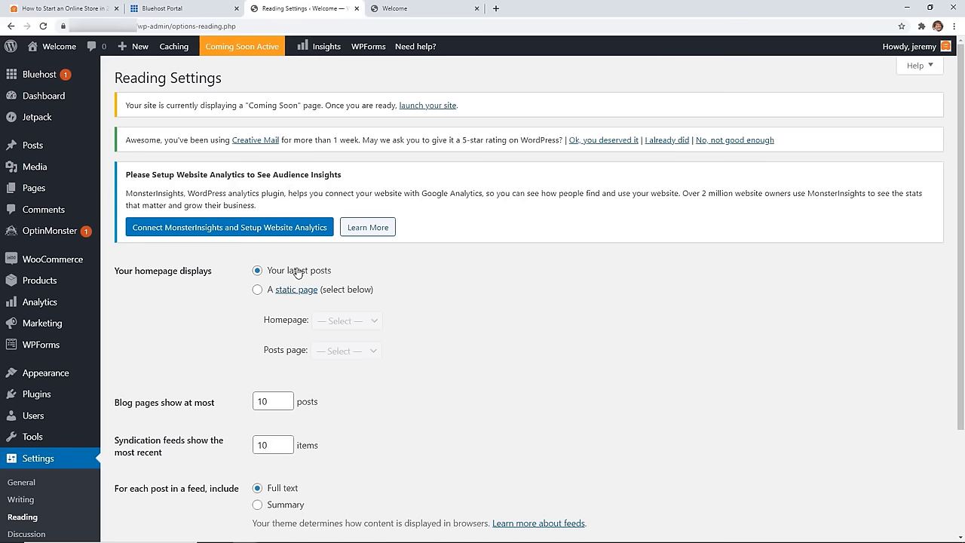
pyautogui.click(257, 289)
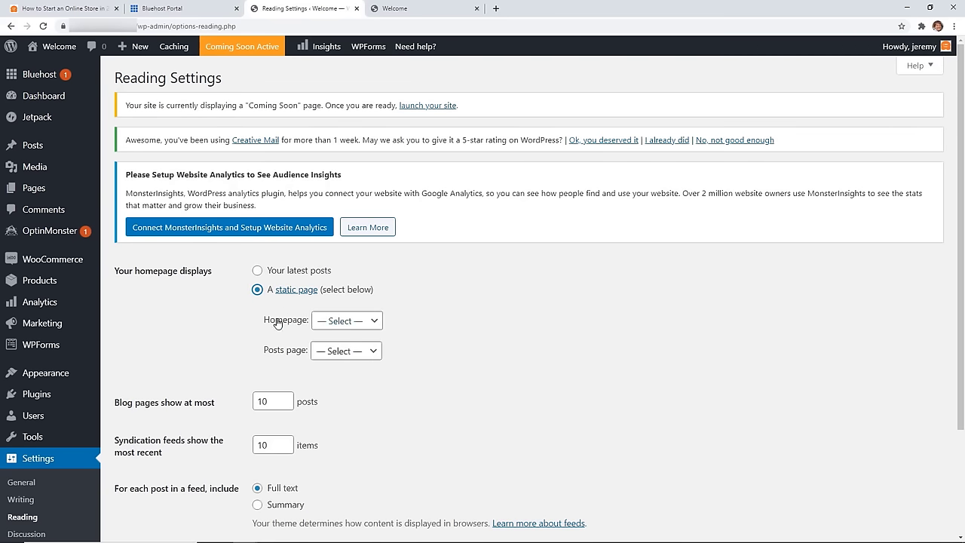
pyautogui.click(330, 322)
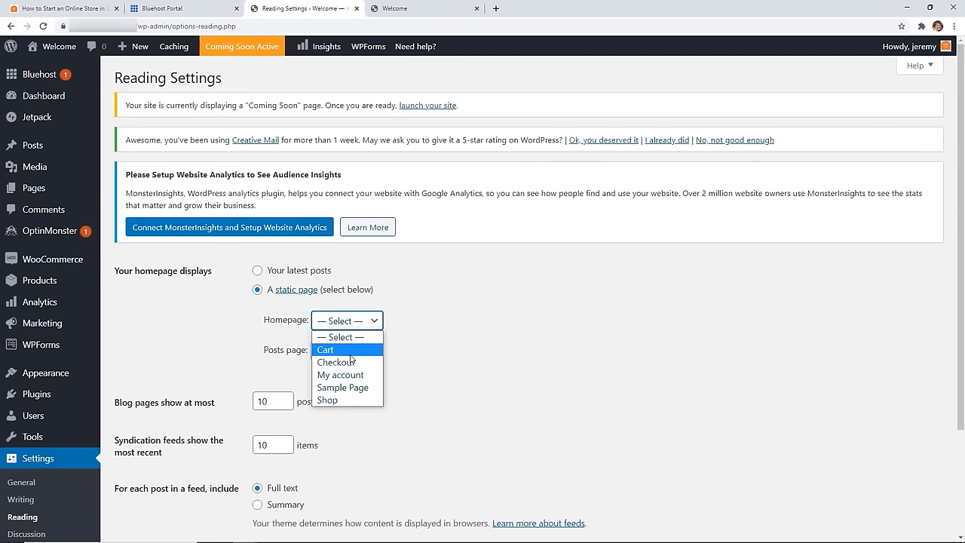
pyautogui.click(330, 404)
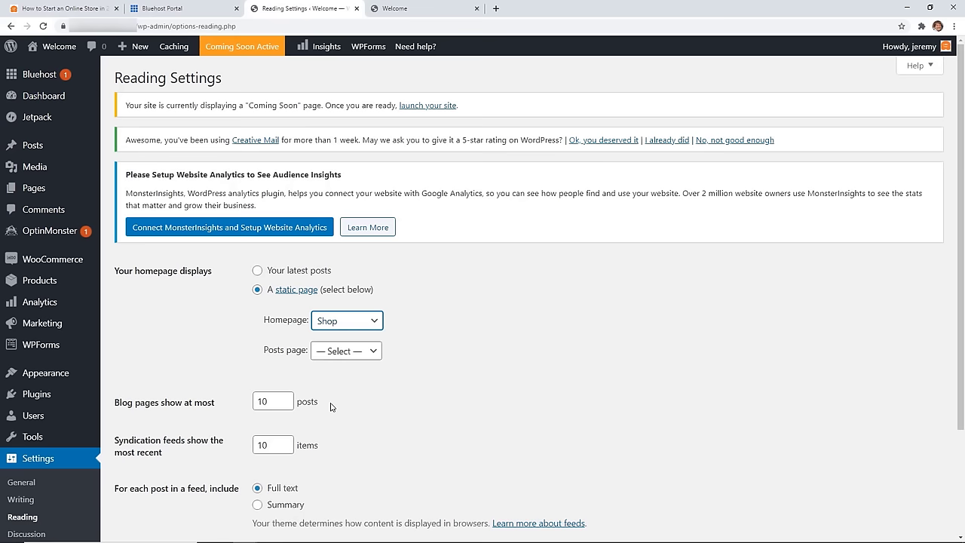
# Step: Check which pages are offered for the Posts page setting without selecting one
pyautogui.click(345, 358)
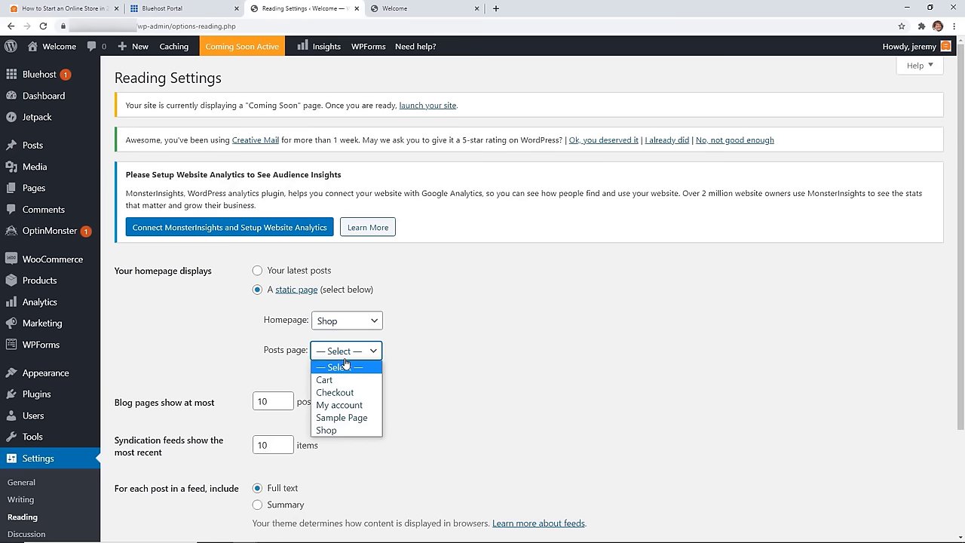
pyautogui.click(444, 381)
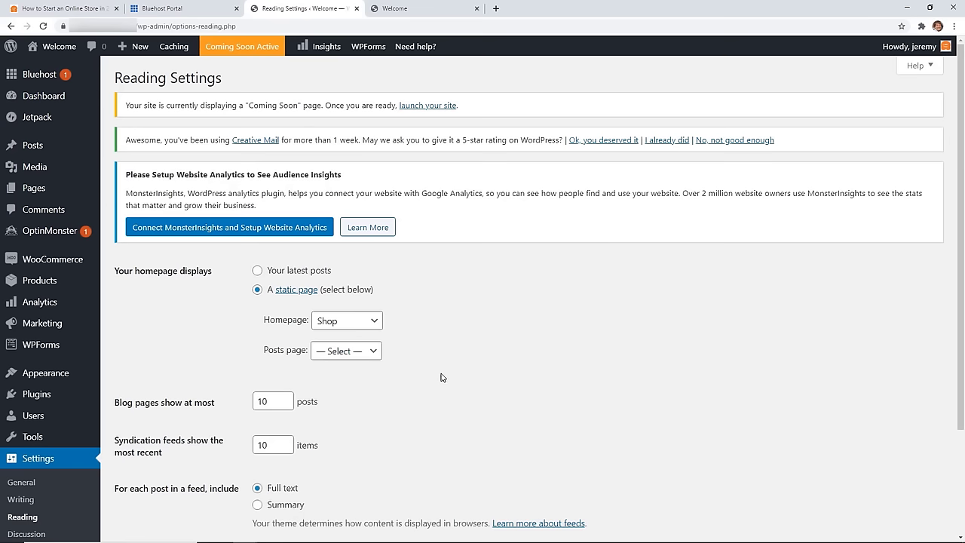
pyautogui.click(341, 352)
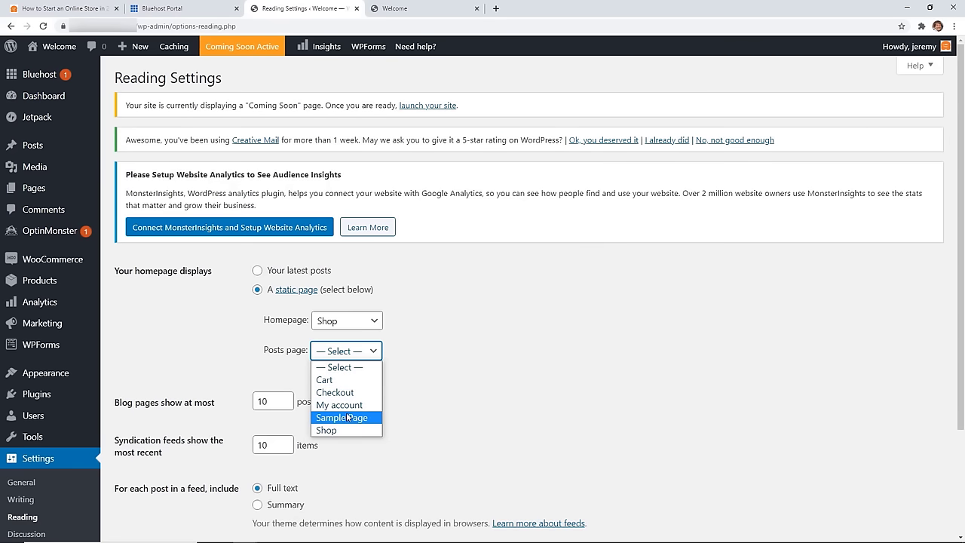
pyautogui.click(436, 389)
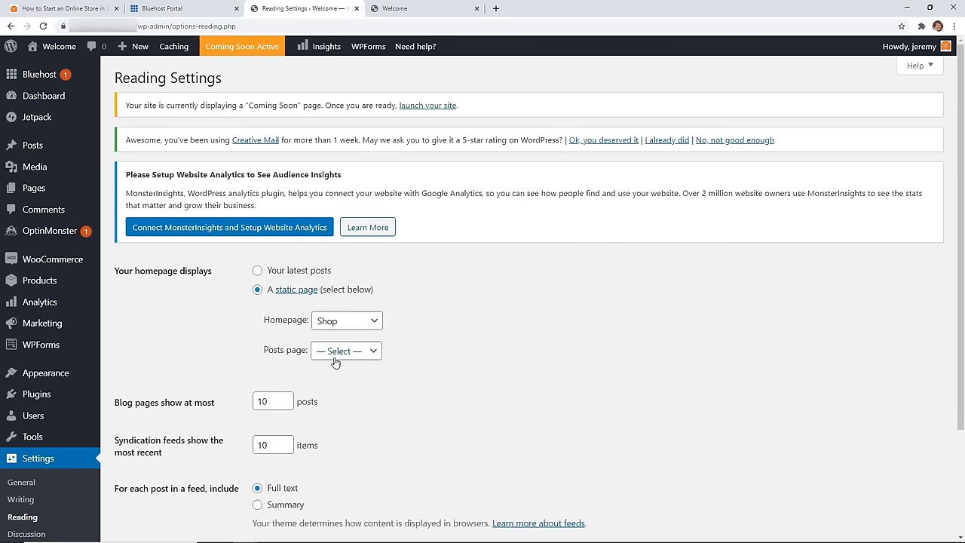
# Step: Save the Reading settings and reload the live site to check its homepage
pyautogui.scroll(-3, 390, 371)
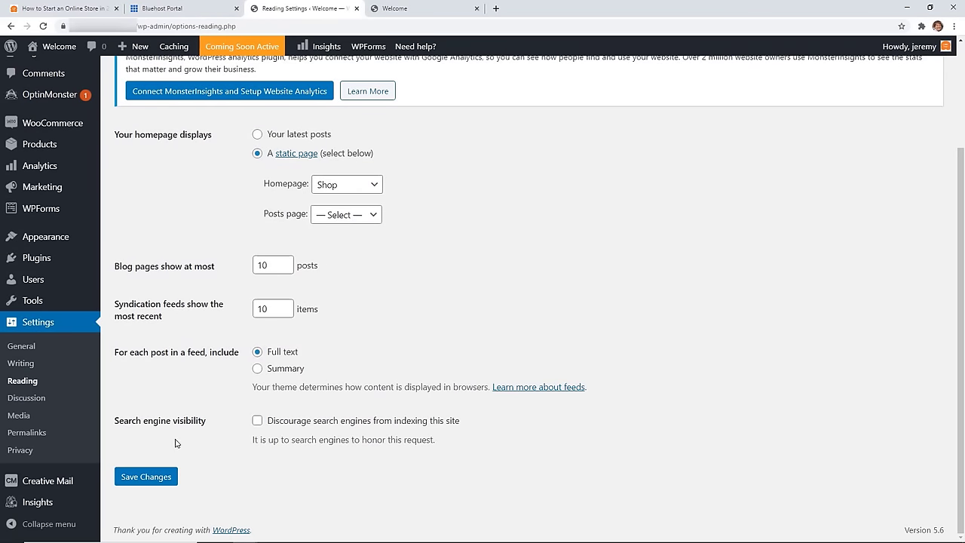
pyautogui.click(146, 480)
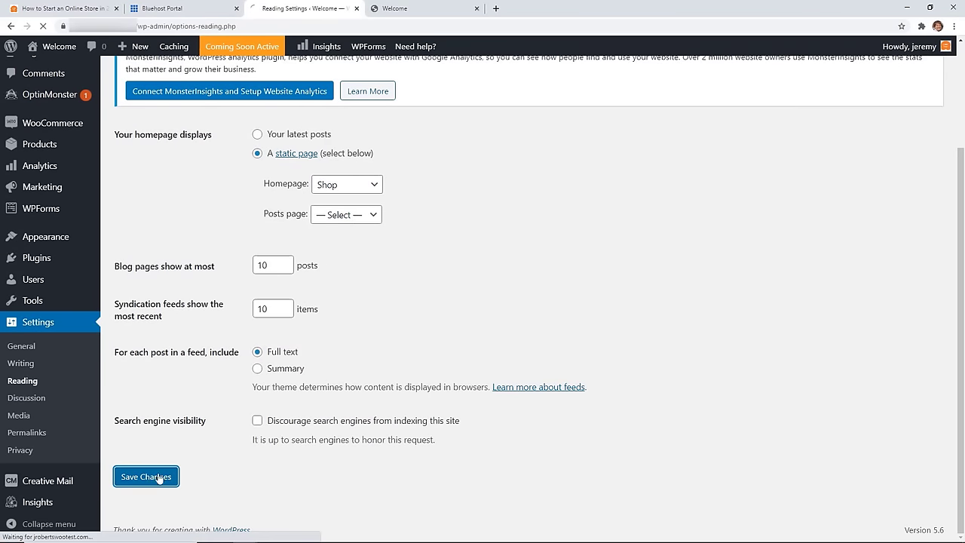
pyautogui.click(400, 9)
pyautogui.click(43, 26)
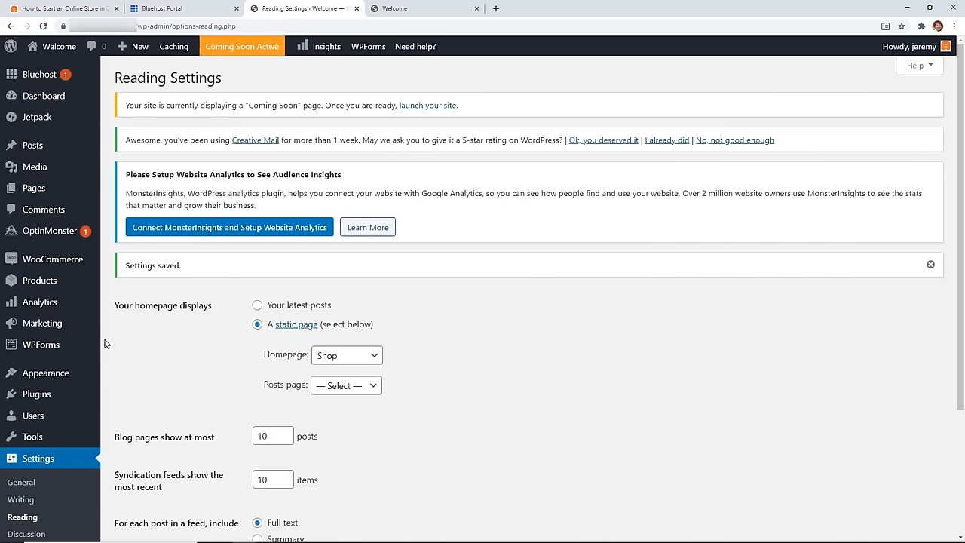
# Step: Move the Sample Page to the trash from the list of all site pages
pyautogui.moveTo(45, 189)
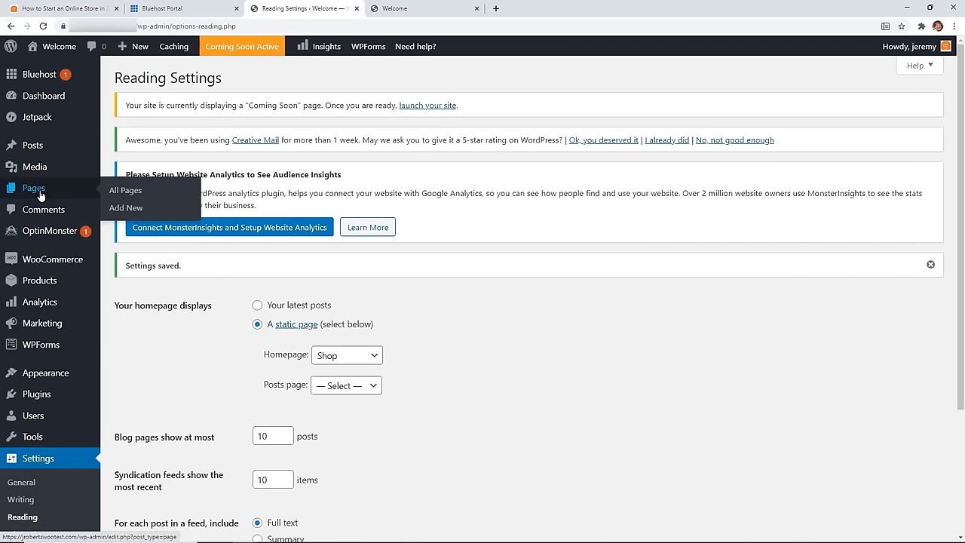
pyautogui.click(138, 194)
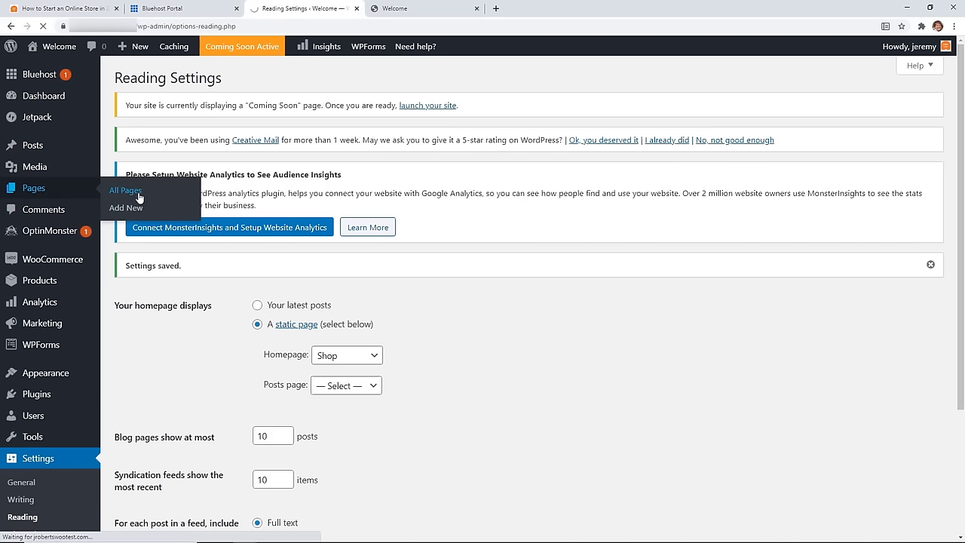
pyautogui.scroll(-2, 408, 337)
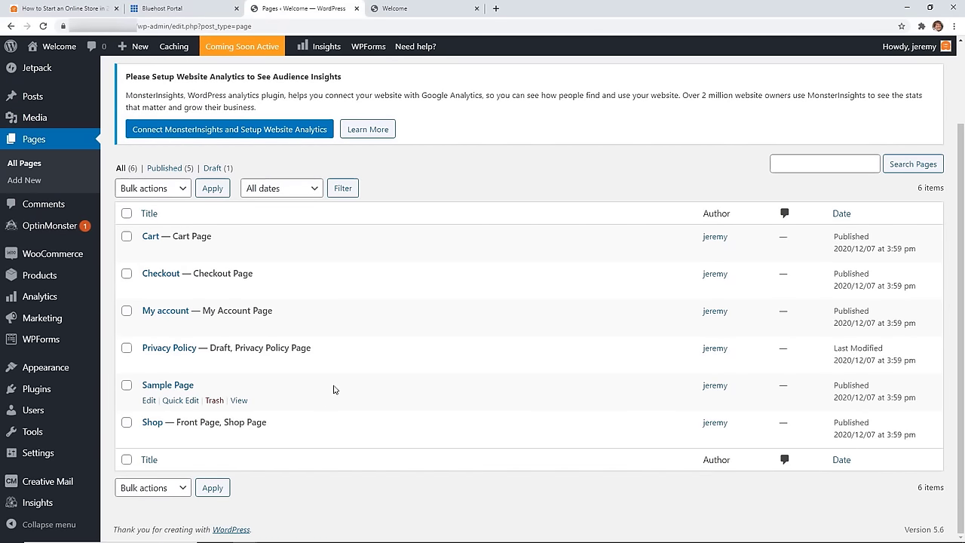
pyautogui.click(215, 404)
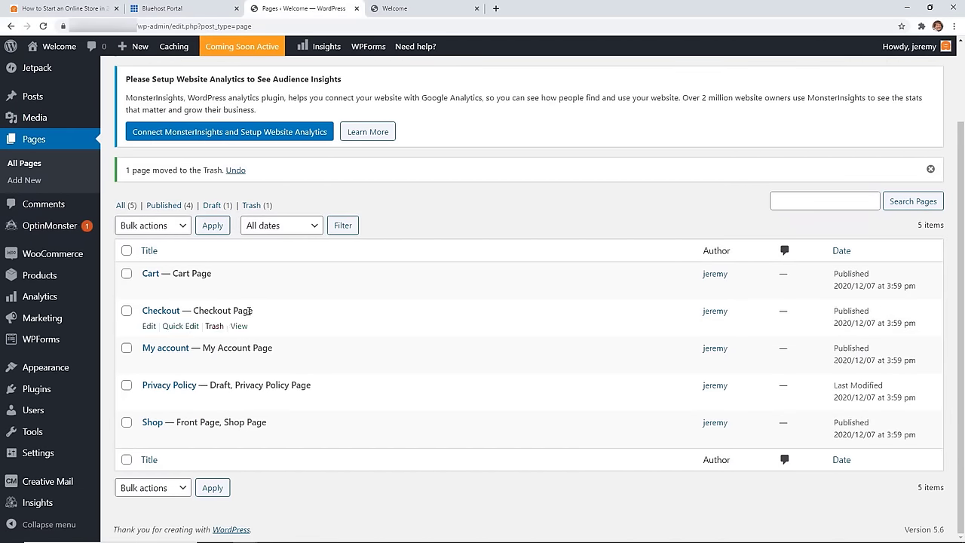
# Step: Start a new page, dismiss the block editor welcome guide, and title the page Contact Us
pyautogui.scroll(2, 249, 311)
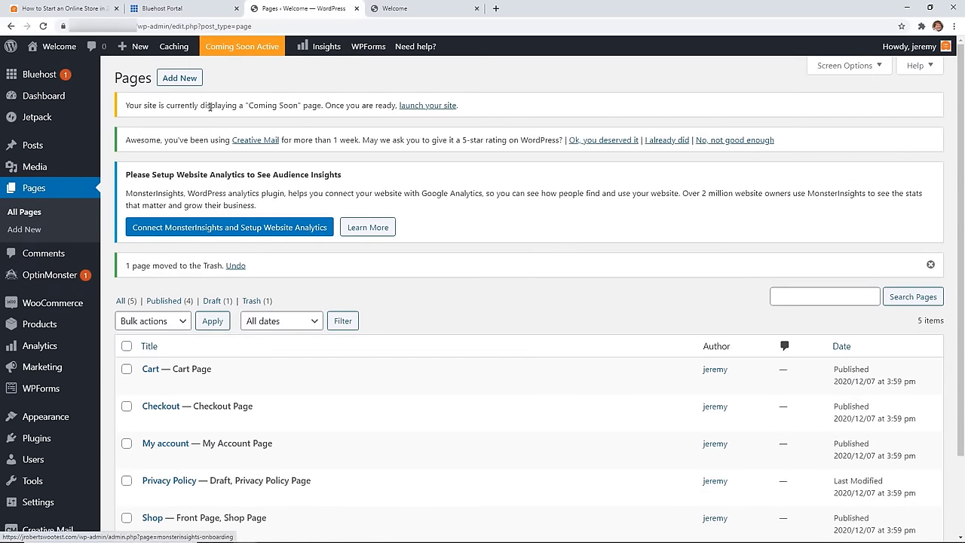
pyautogui.click(181, 80)
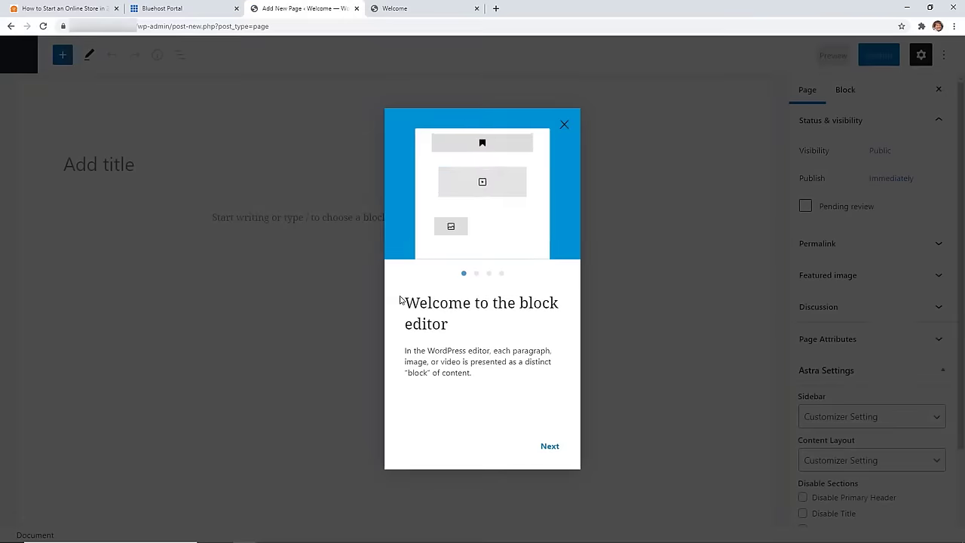
pyautogui.click(566, 126)
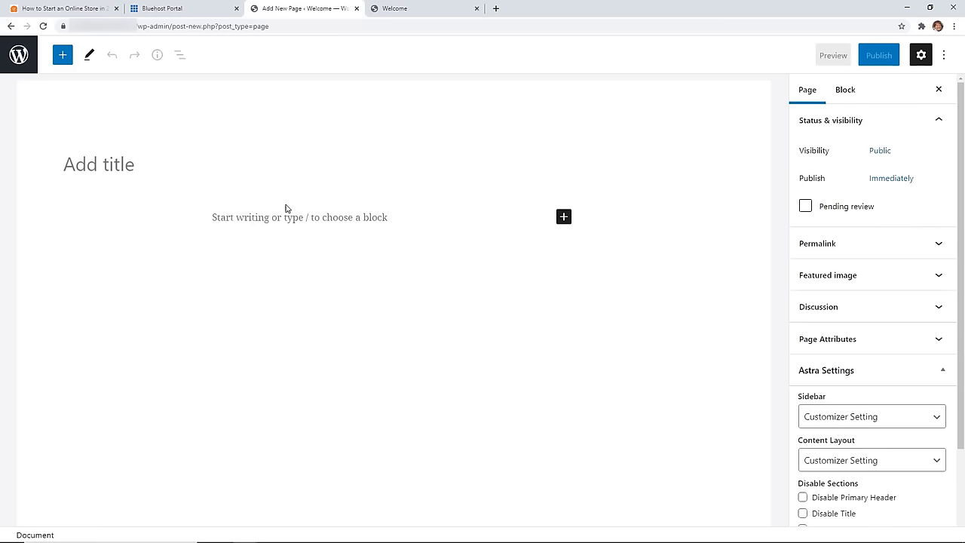
pyautogui.click(109, 166)
pyautogui.write('Contact')
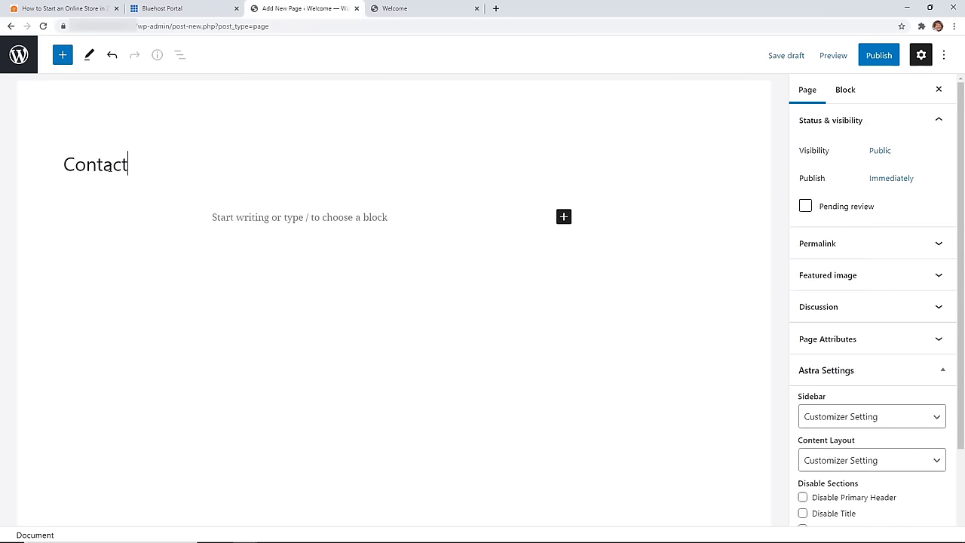
pyautogui.write(' Us')
# Step: Search the available blocks for "form" and insert a WPForms block below the Contact Us title
pyautogui.click(294, 215)
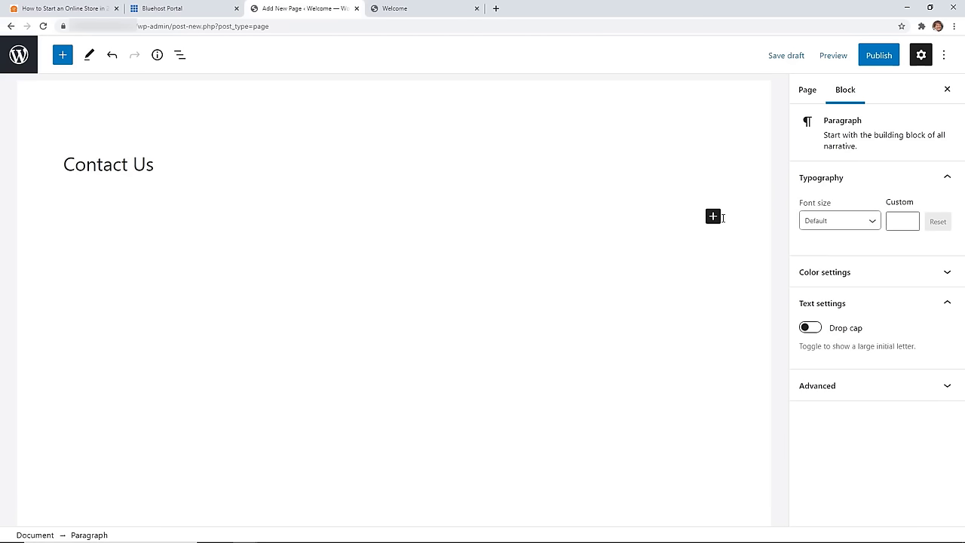
pyautogui.click(714, 217)
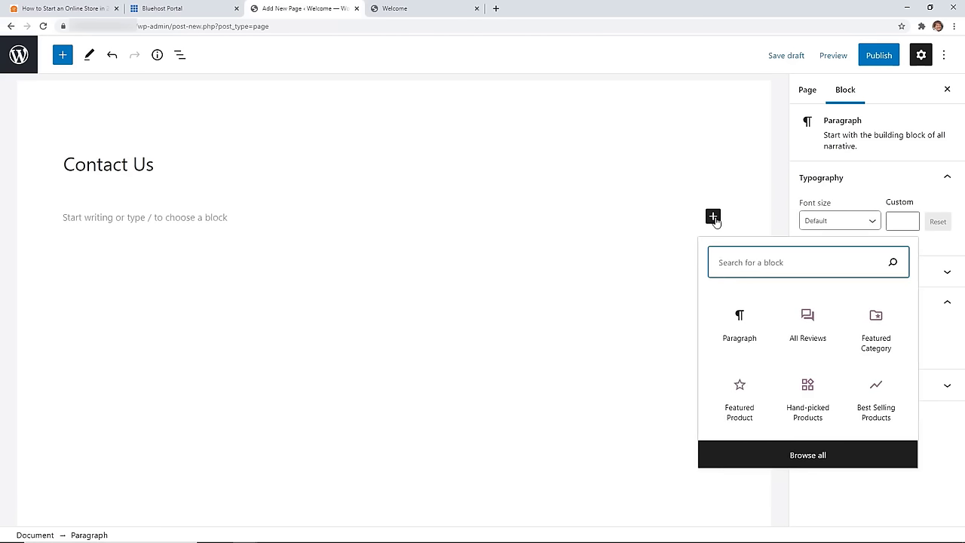
pyautogui.write('form')
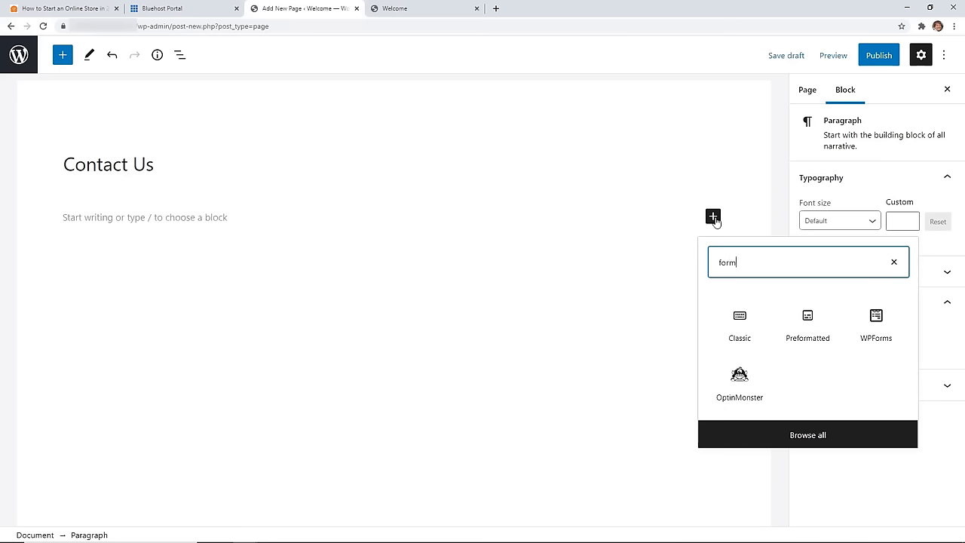
pyautogui.click(889, 334)
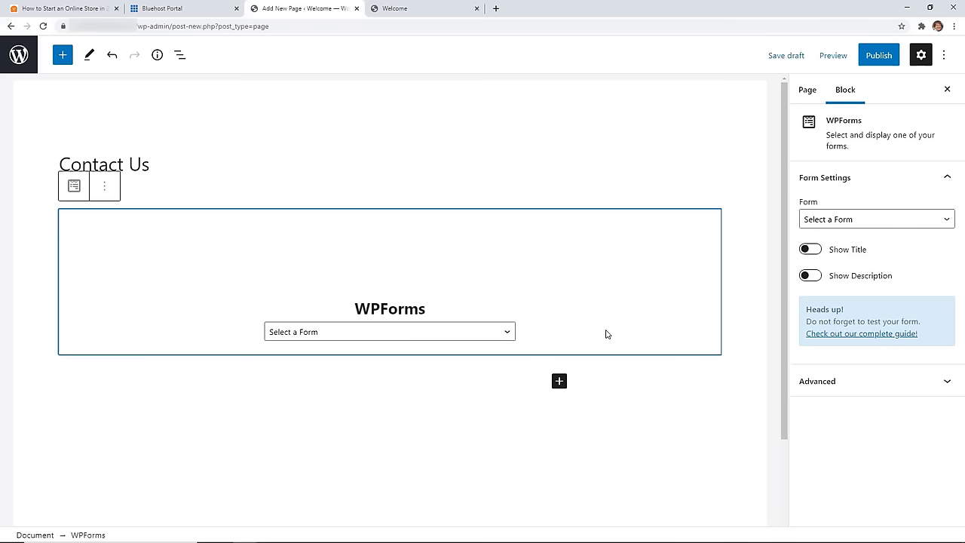
# Step: Check which forms the WPForms block offers without selecting one, and publish the Contact Us page
pyautogui.click(464, 334)
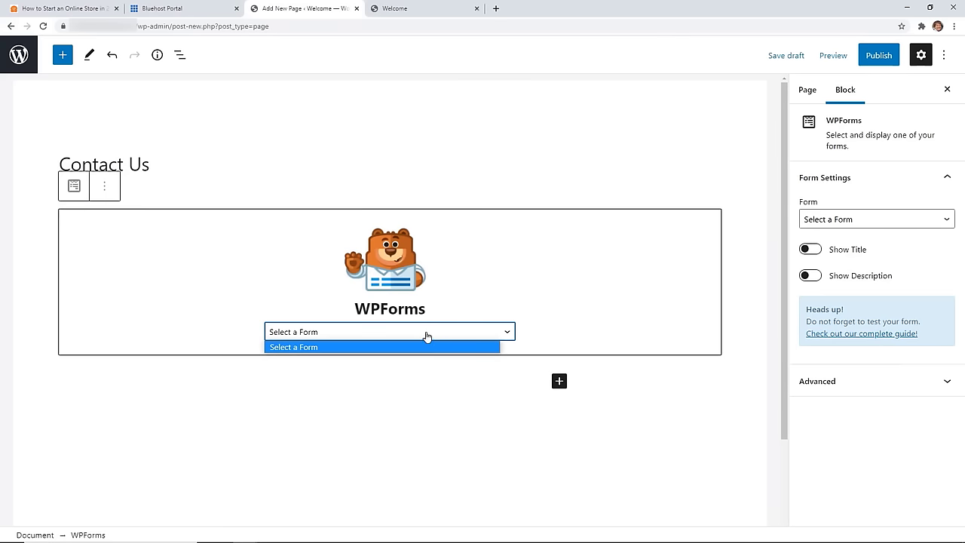
pyautogui.click(426, 335)
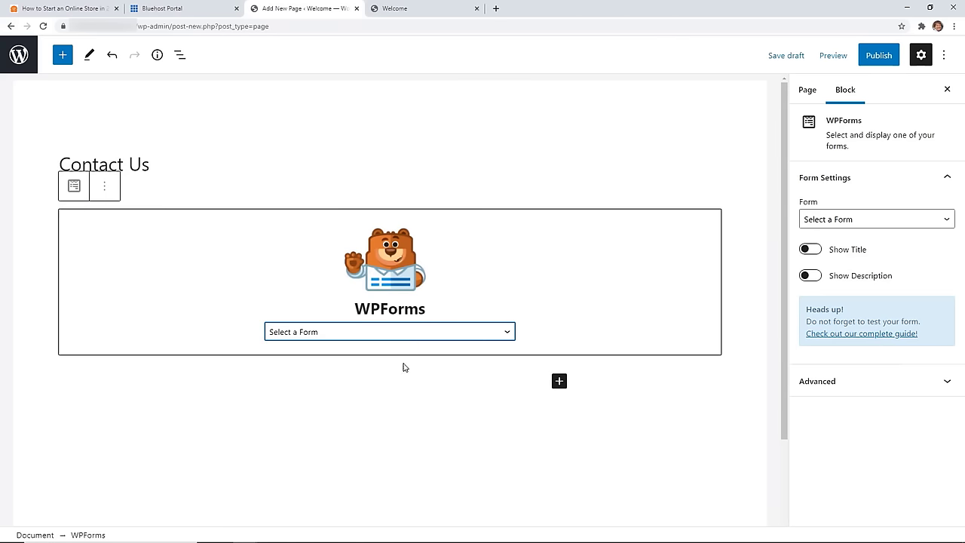
pyautogui.click(403, 370)
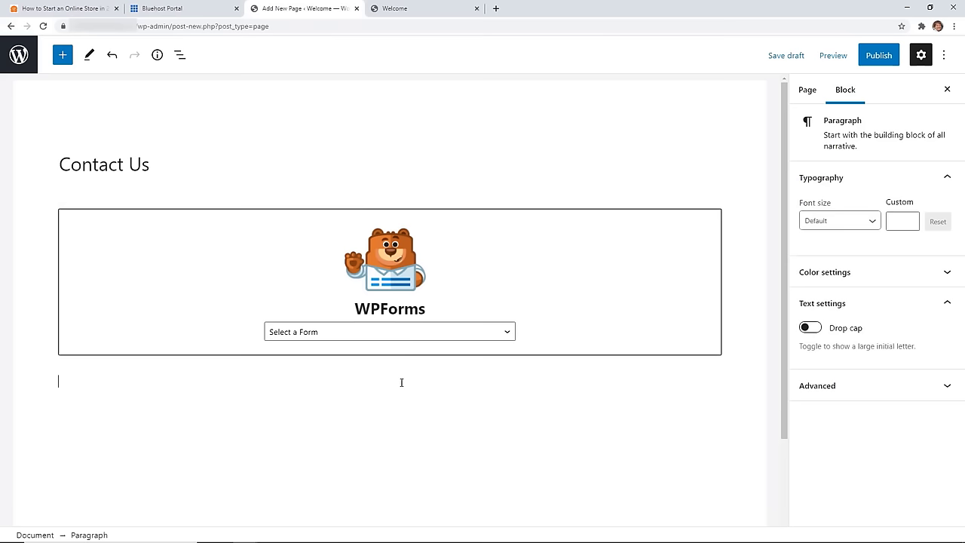
pyautogui.click(873, 60)
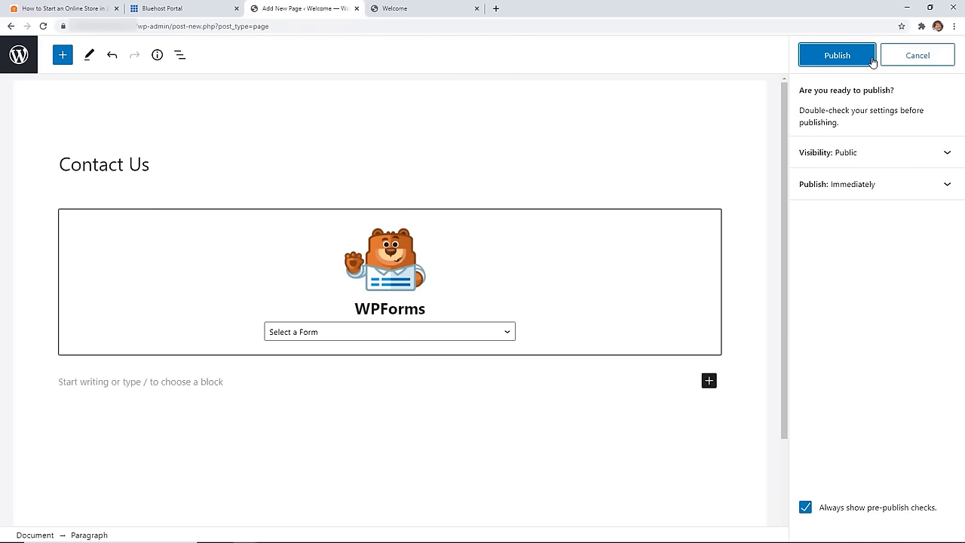
pyautogui.click(871, 59)
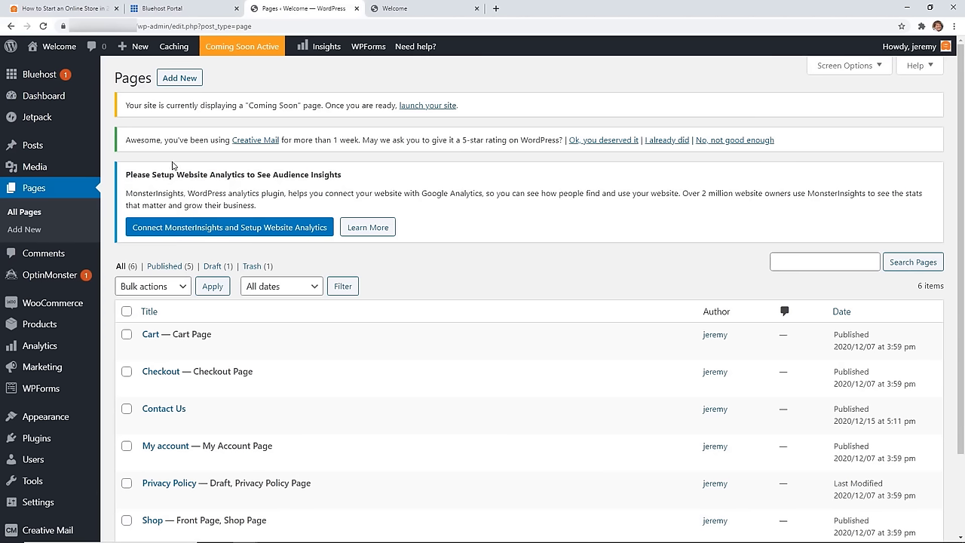
# Step: Create a new page titled About Us, publish it without content, and leave the editor
pyautogui.click(181, 78)
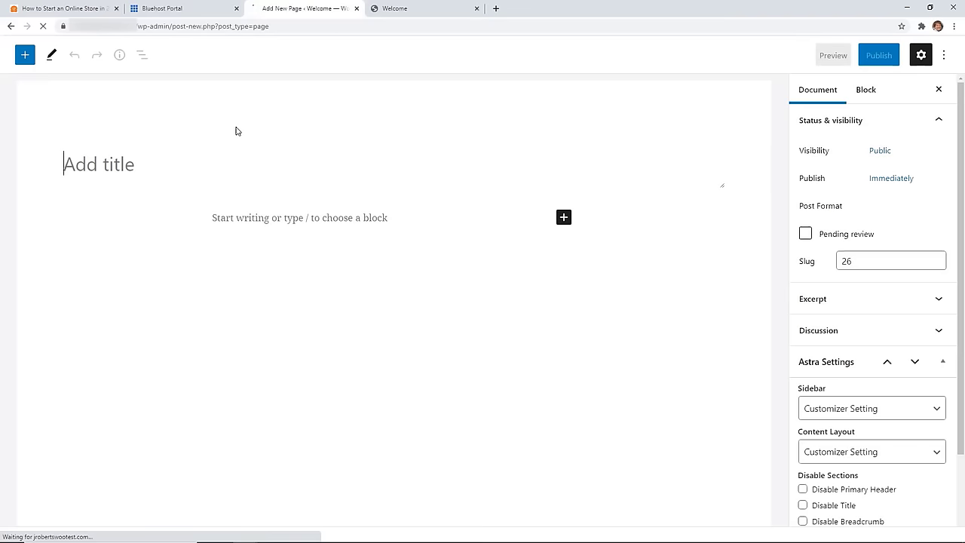
pyautogui.write('About Us')
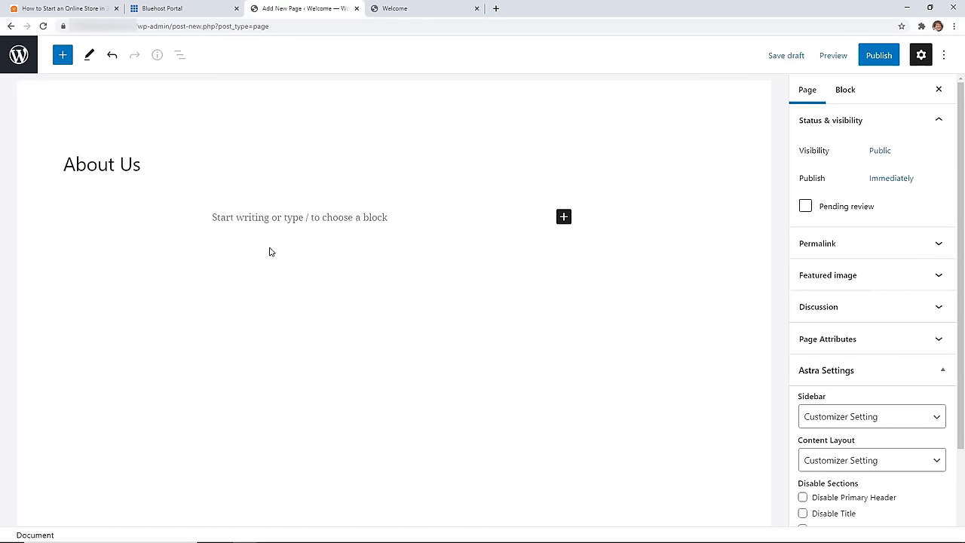
pyautogui.click(879, 56)
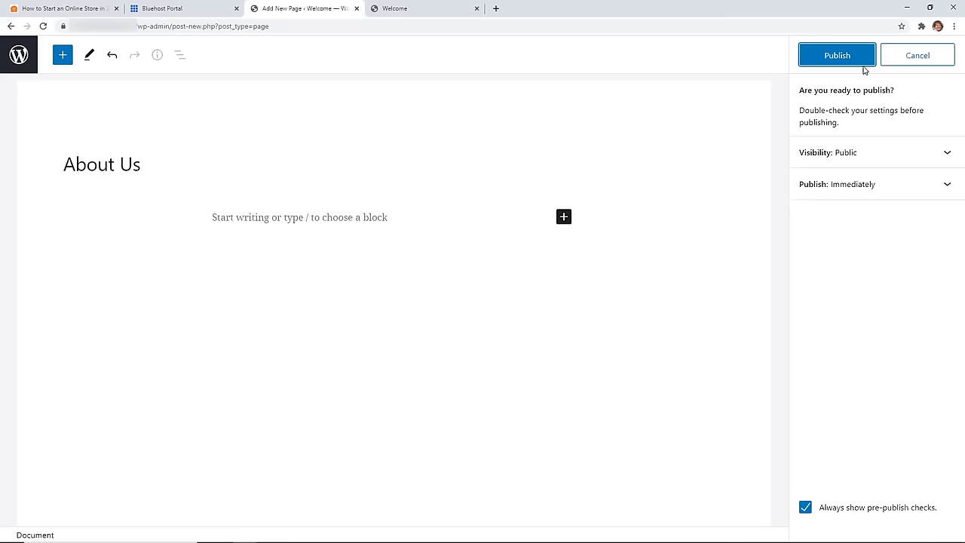
pyautogui.click(854, 59)
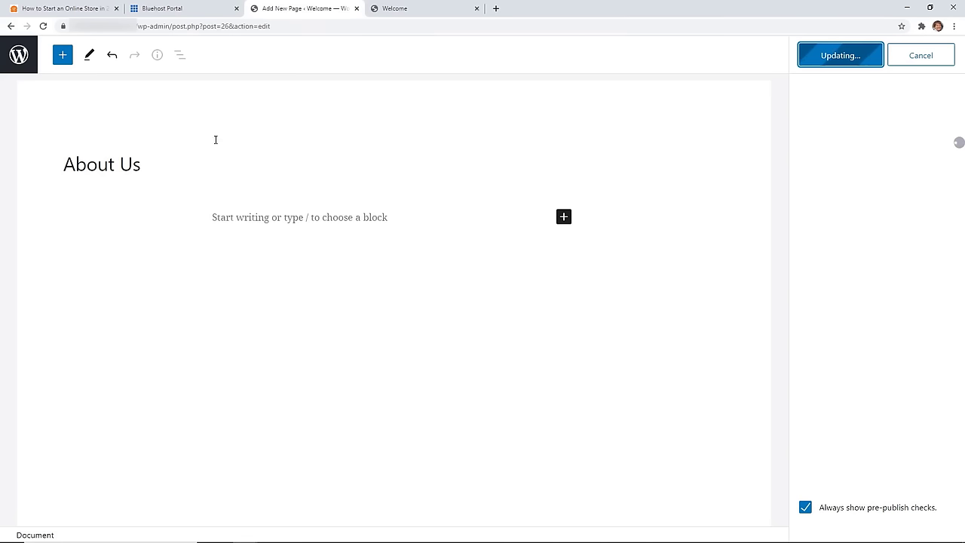
pyautogui.click(30, 59)
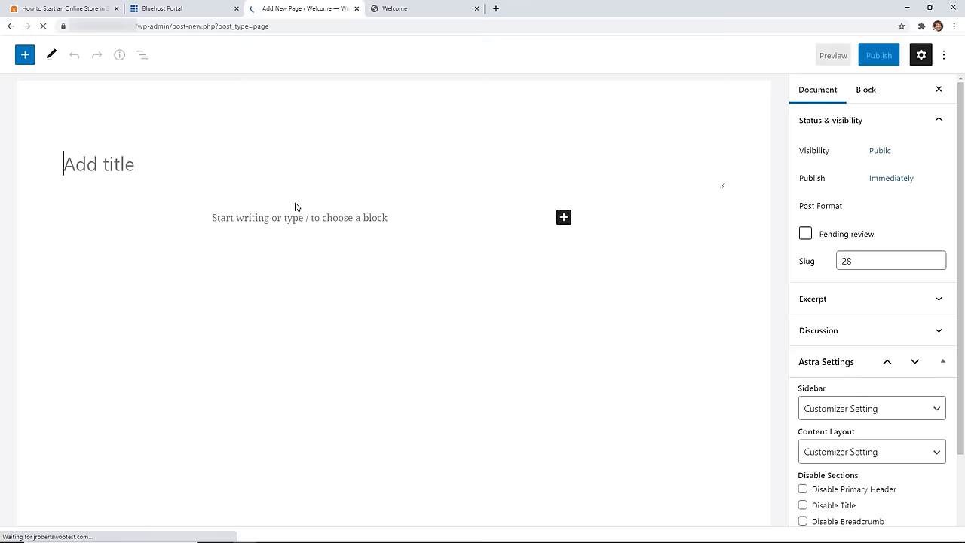
# Step: Title the new page Blog, publish it without content, and return to the list of all pages
pyautogui.click(125, 166)
pyautogui.write('Blog')
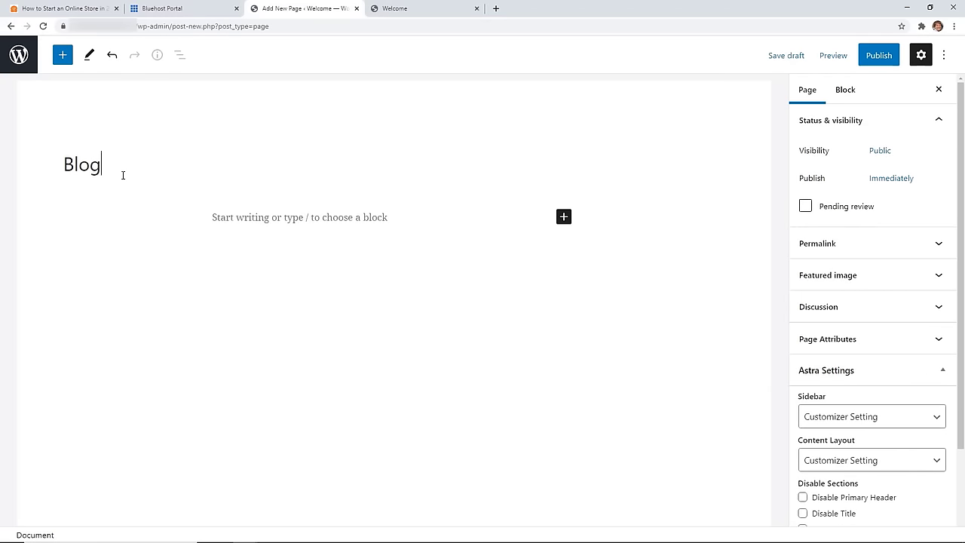
pyautogui.click(879, 63)
pyautogui.click(853, 64)
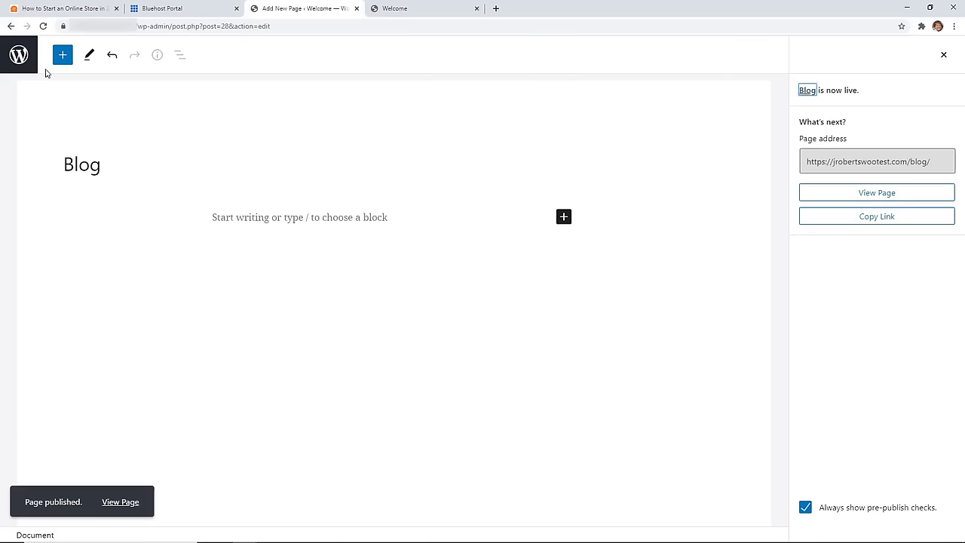
pyautogui.click(20, 60)
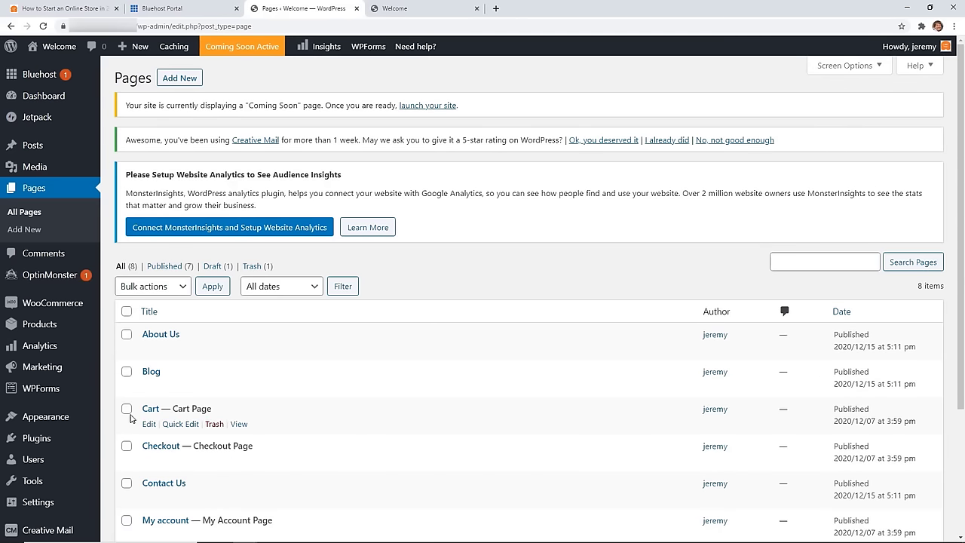
pyautogui.scroll(-2, 130, 418)
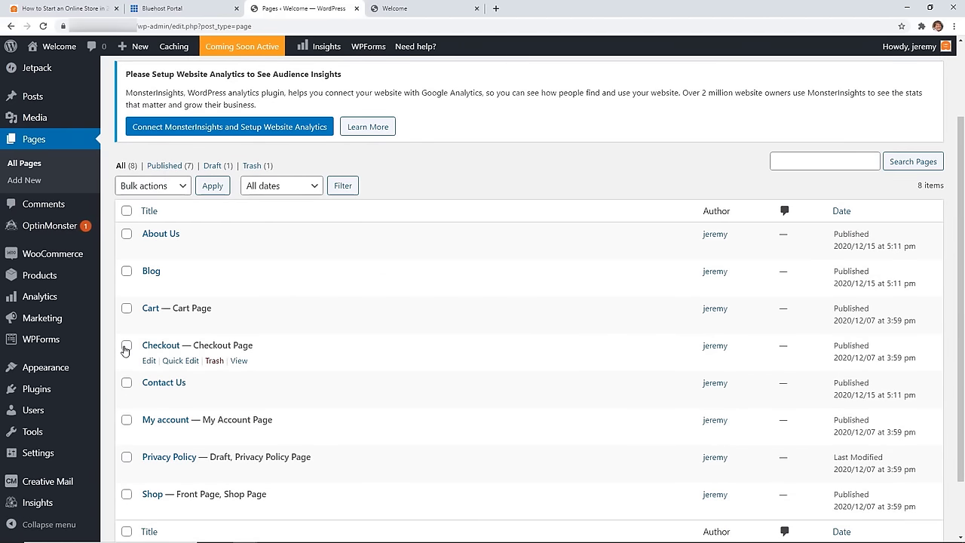
# Step: Check the navigation links on the live site and create a new site menu named Main
pyautogui.moveTo(29, 368)
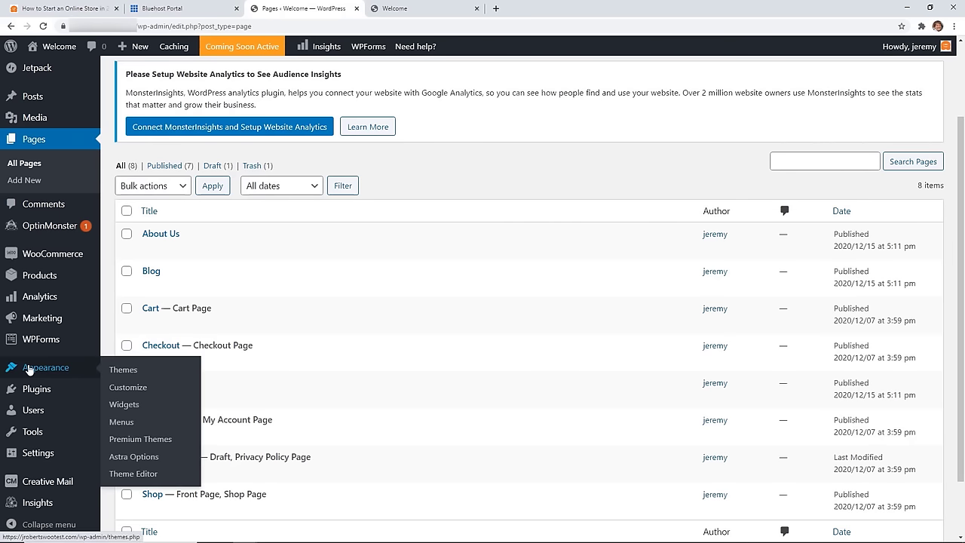
pyautogui.click(121, 422)
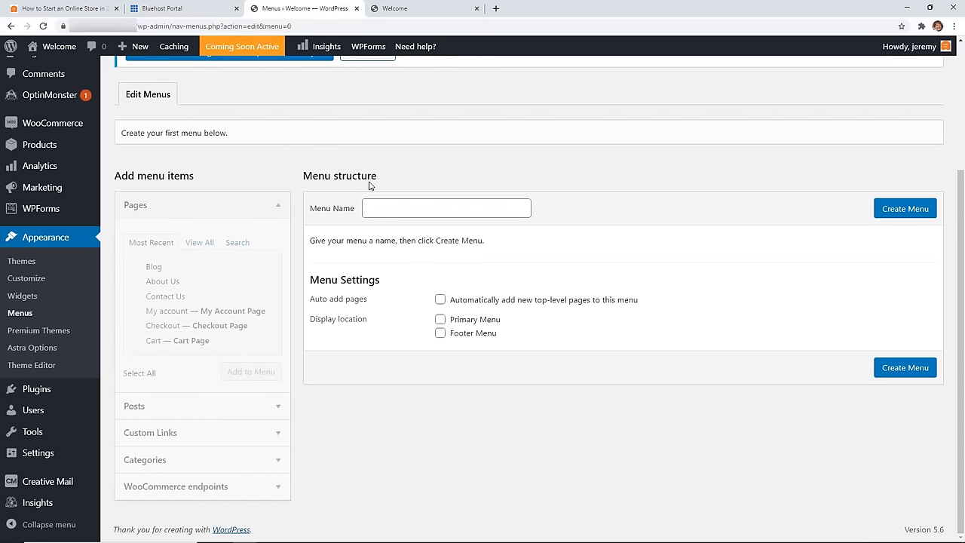
pyautogui.click(408, 13)
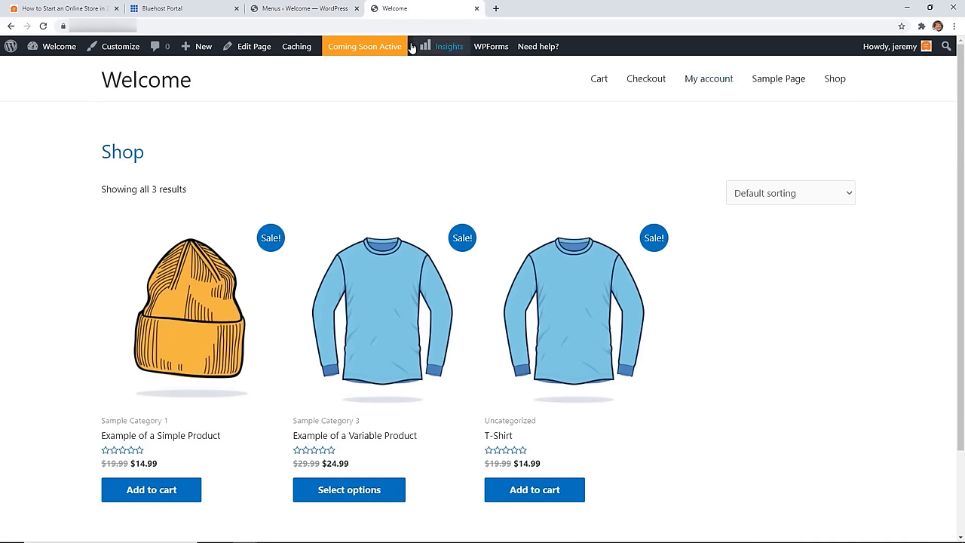
pyautogui.click(319, 11)
pyautogui.click(379, 210)
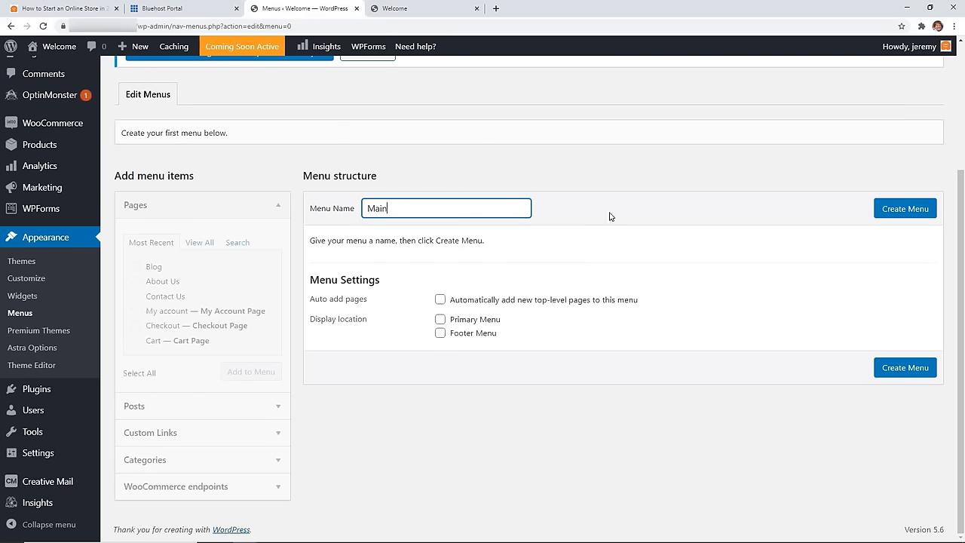
pyautogui.click(888, 215)
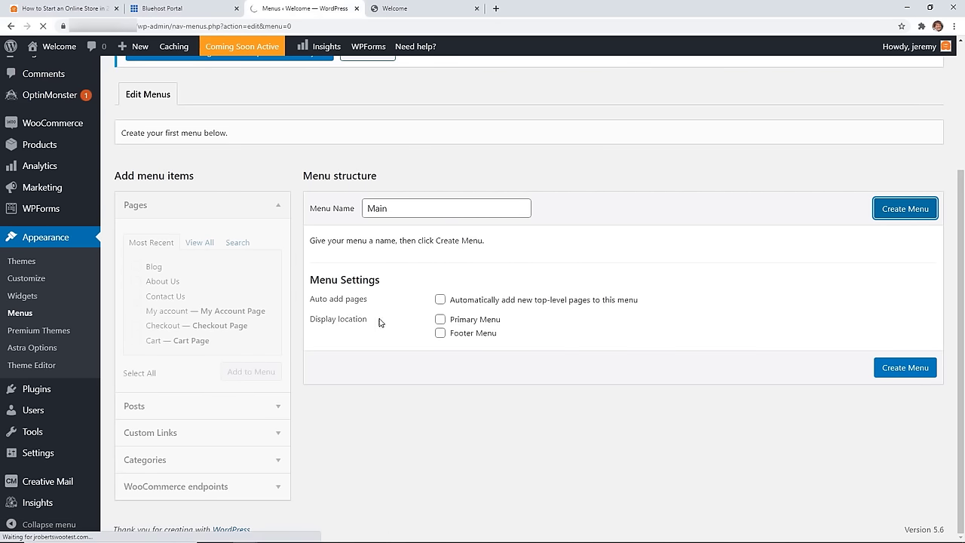
# Step: Add the Shop, About Us, Blog, Checkout, Contact Us and My account pages to the Main menu
pyautogui.scroll(-3, 346, 404)
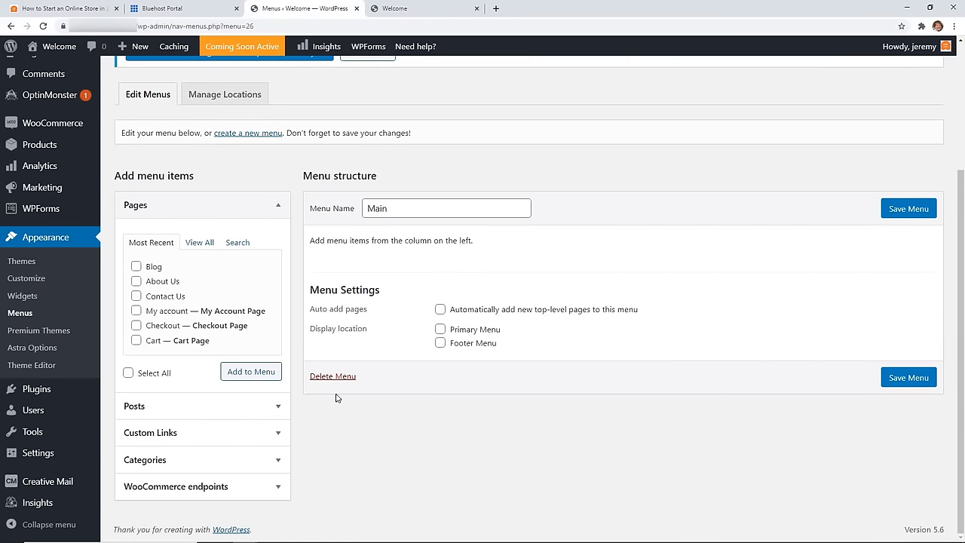
pyautogui.click(200, 242)
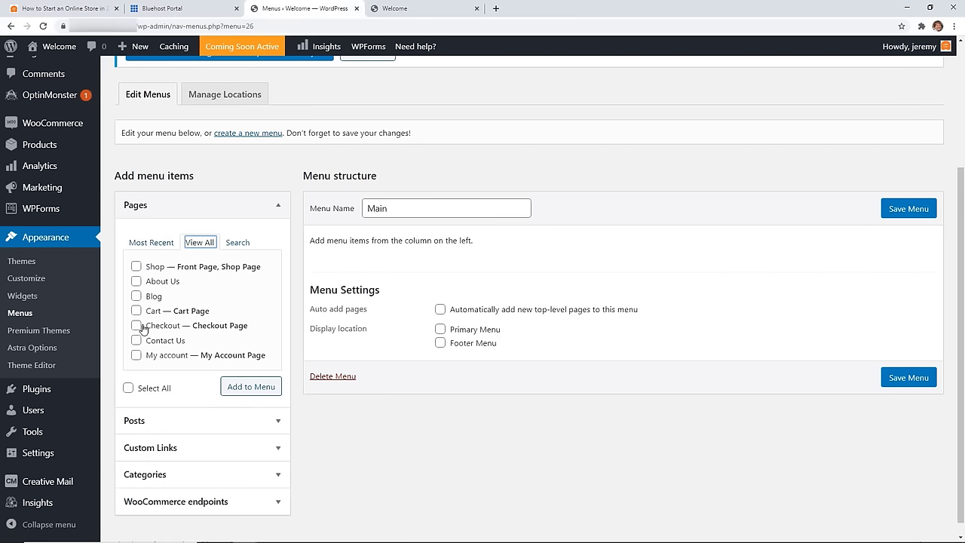
pyautogui.click(137, 266)
pyautogui.click(137, 280)
pyautogui.click(136, 296)
pyautogui.click(136, 340)
pyautogui.click(136, 356)
pyautogui.click(137, 326)
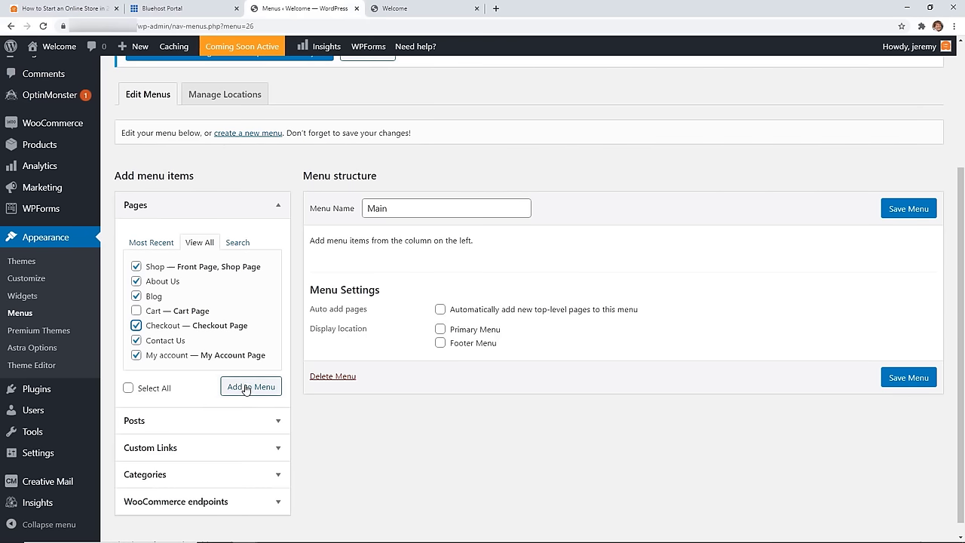
pyautogui.click(246, 388)
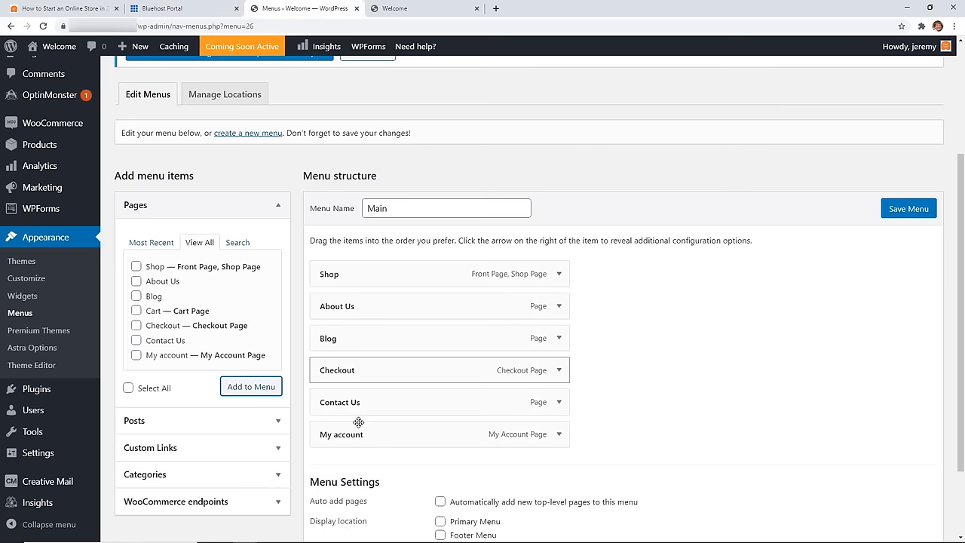
# Step: Move My account above Contact Us in the Main menu, save it, and check the Blog link on the reloaded live site
pyautogui.moveTo(383, 434); pyautogui.dragTo(386, 408)
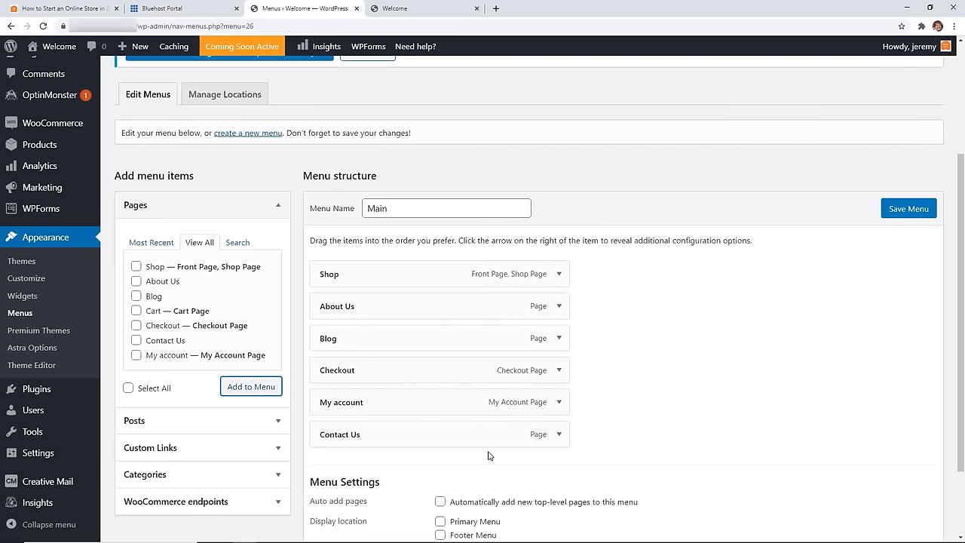
pyautogui.click(912, 210)
pyautogui.click(401, 11)
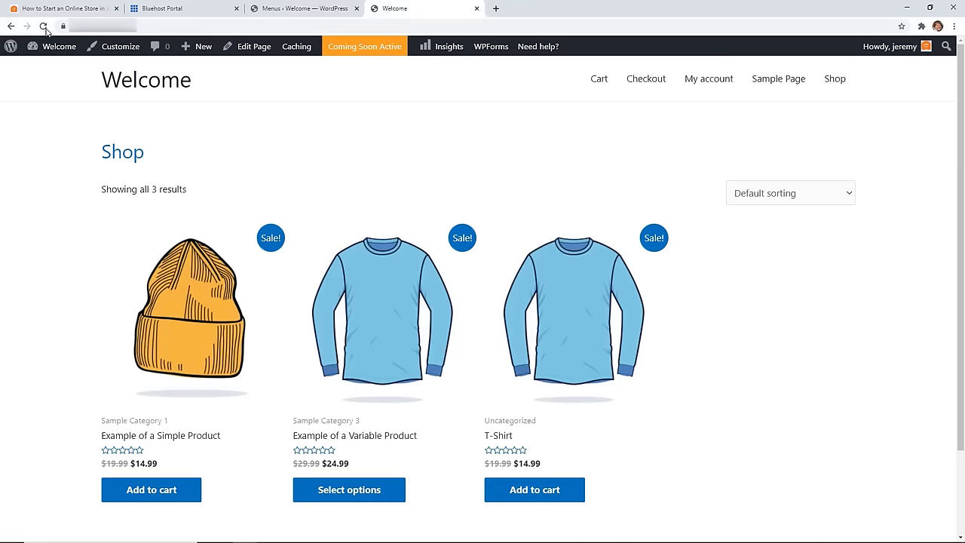
pyautogui.click(43, 26)
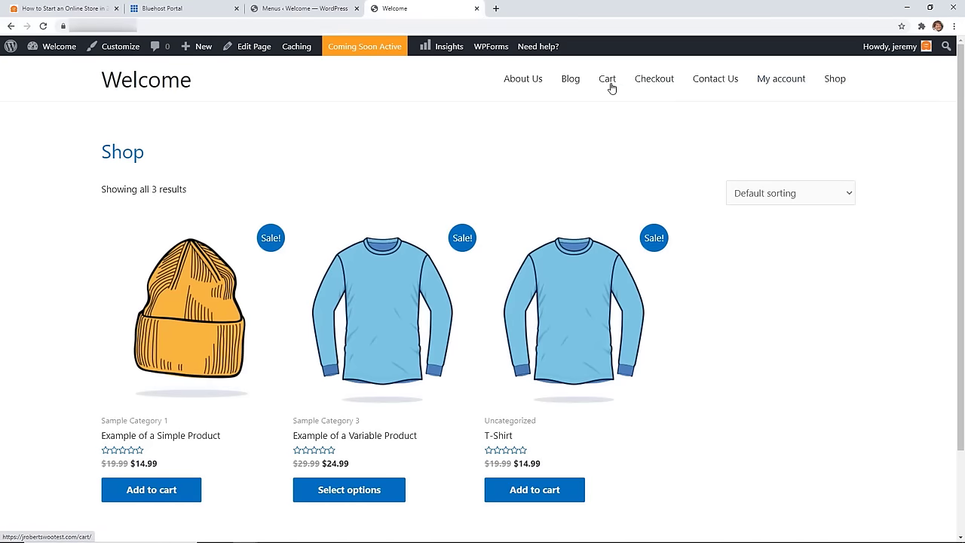
pyautogui.click(571, 85)
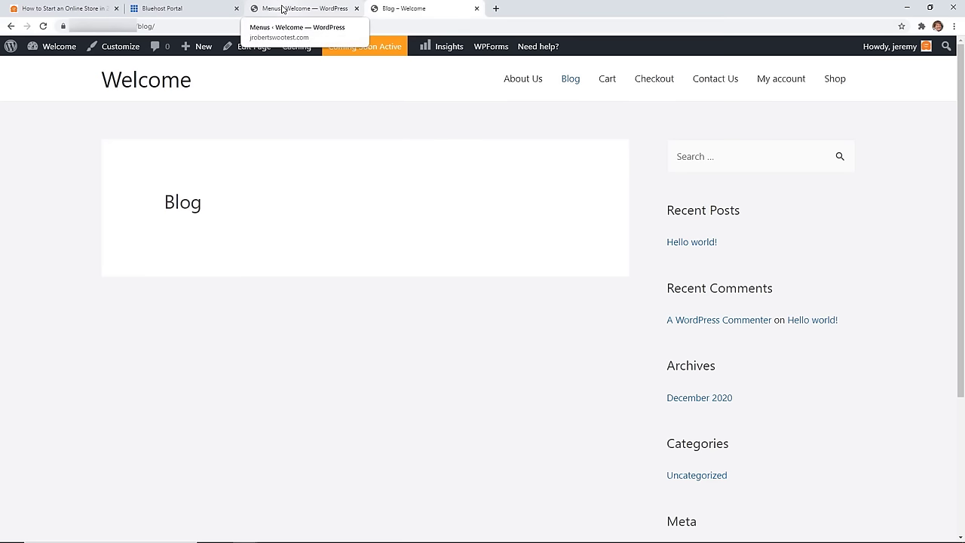
# Step: Set Blog as the posts page in the site's reading settings
pyautogui.click(282, 9)
pyautogui.scroll(-3, 110, 381)
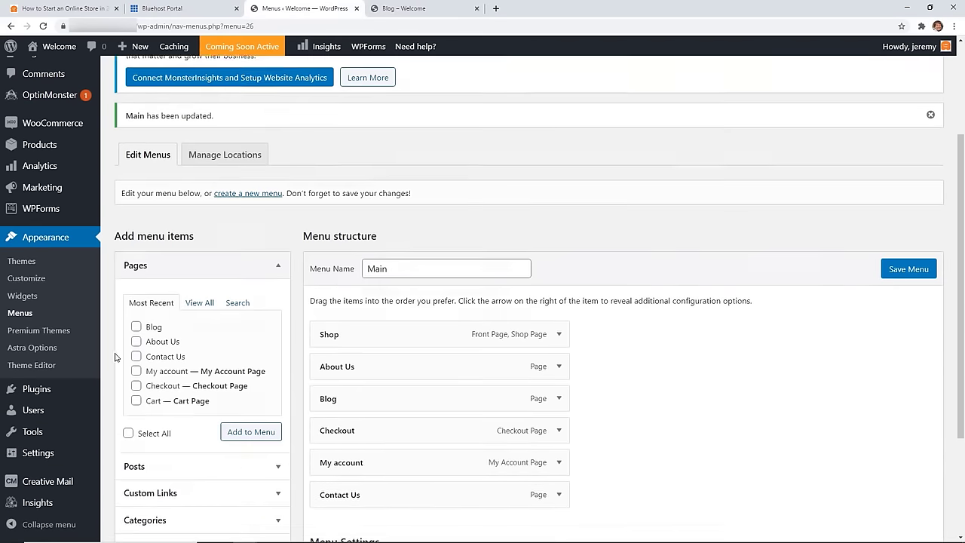
pyautogui.moveTo(67, 452)
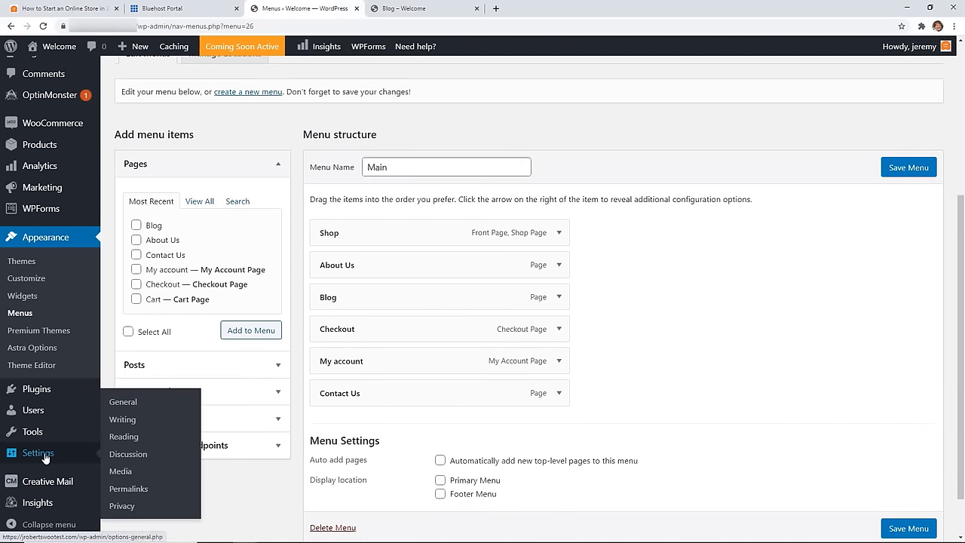
pyautogui.click(130, 439)
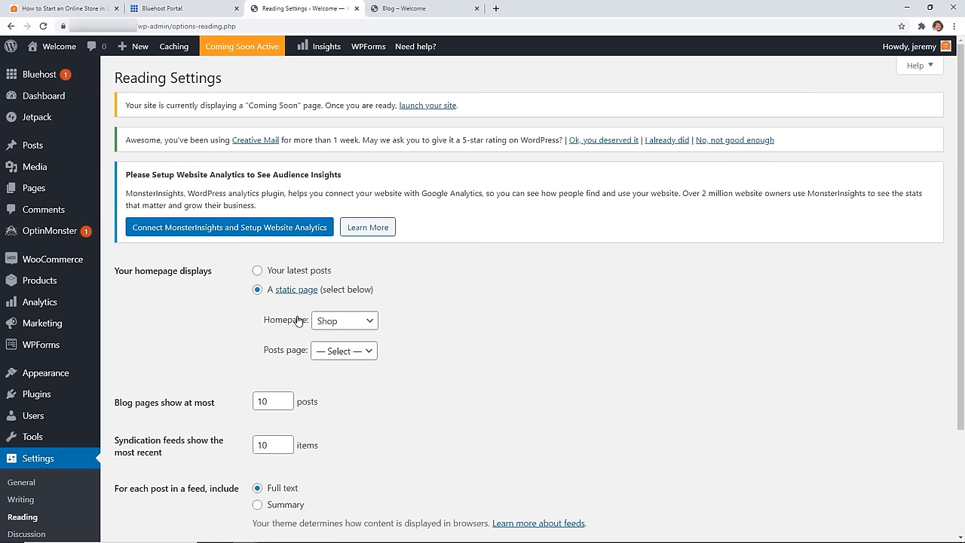
pyautogui.click(324, 355)
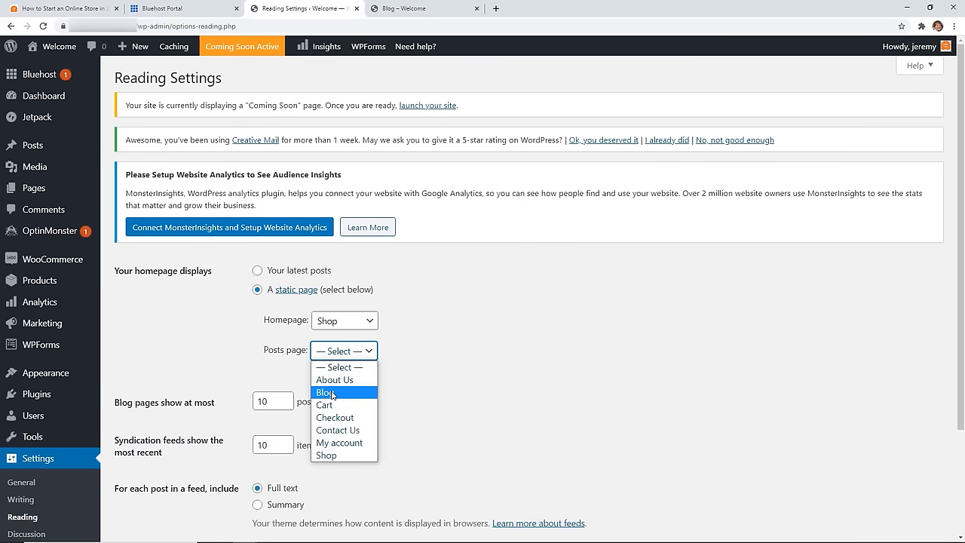
pyautogui.click(332, 394)
# Step: Make each post in a feed include only a summary and save the reading settings
pyautogui.scroll(-3, 349, 398)
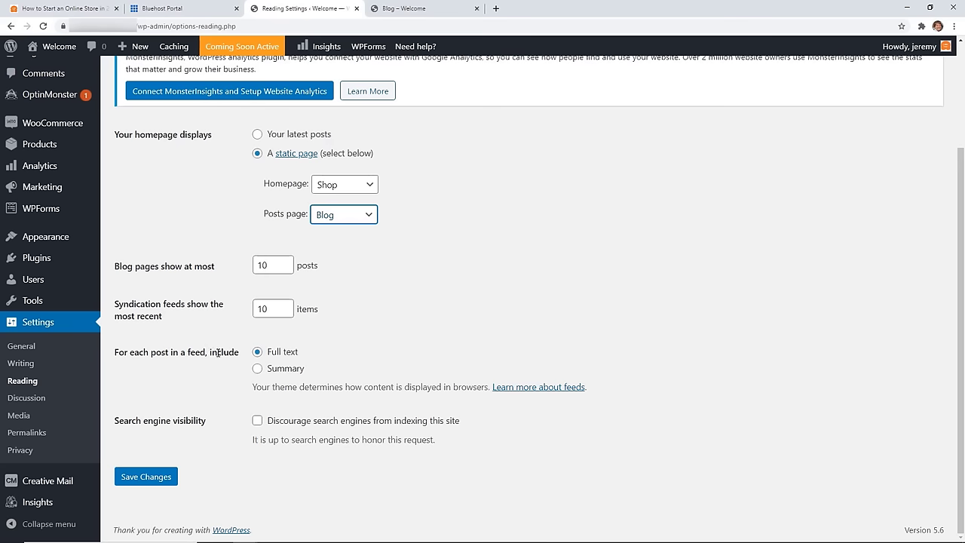
pyautogui.click(257, 368)
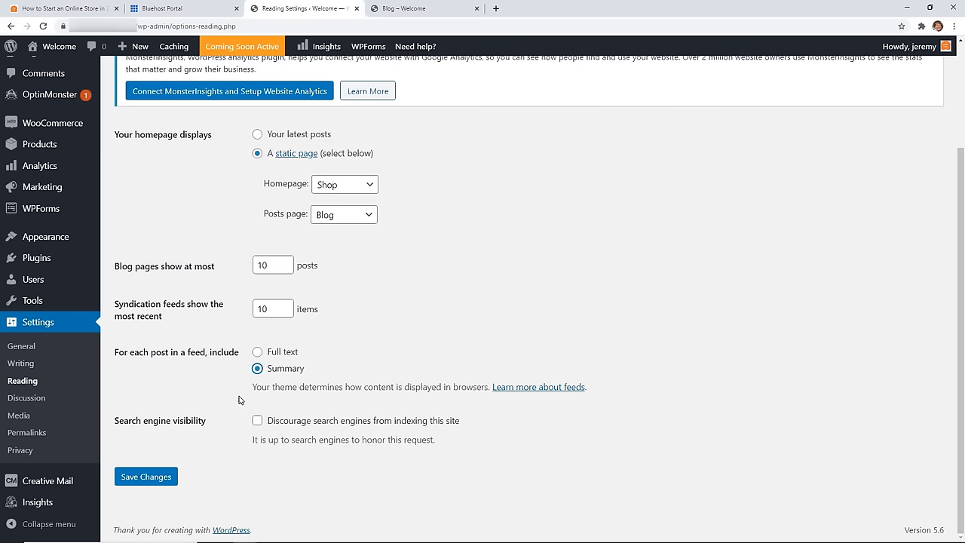
pyautogui.click(146, 479)
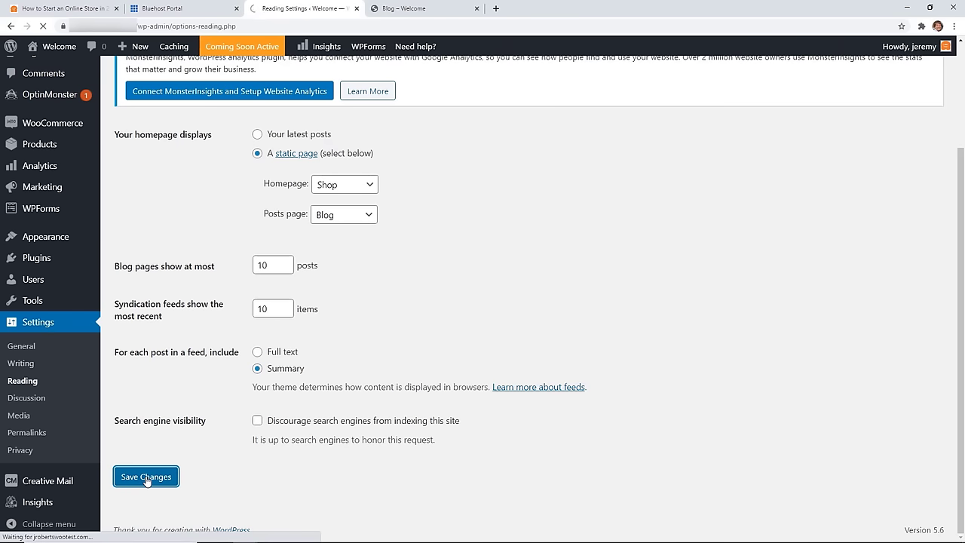
pyautogui.click(398, 9)
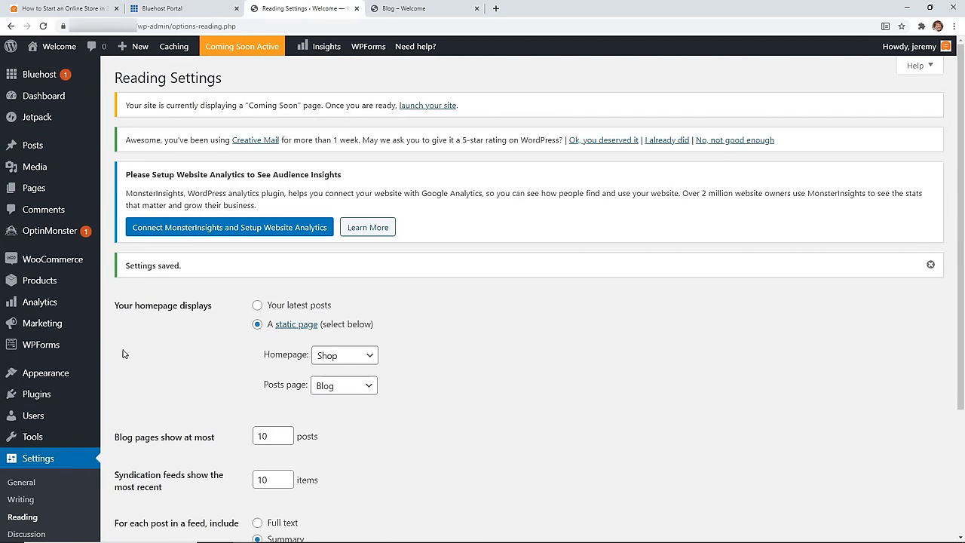
# Step: Create a new WPForms form from the Simple Contact Form template
pyautogui.moveTo(41, 351)
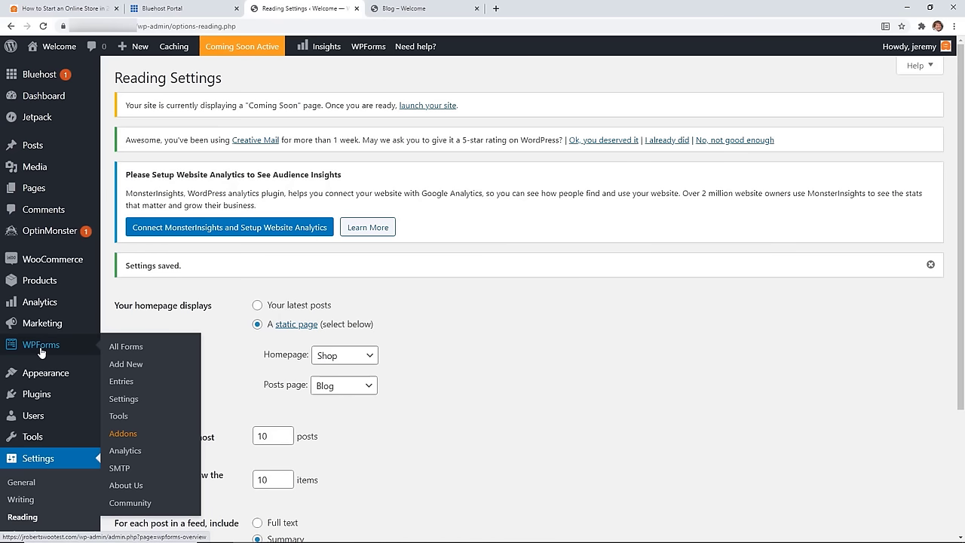
pyautogui.click(126, 347)
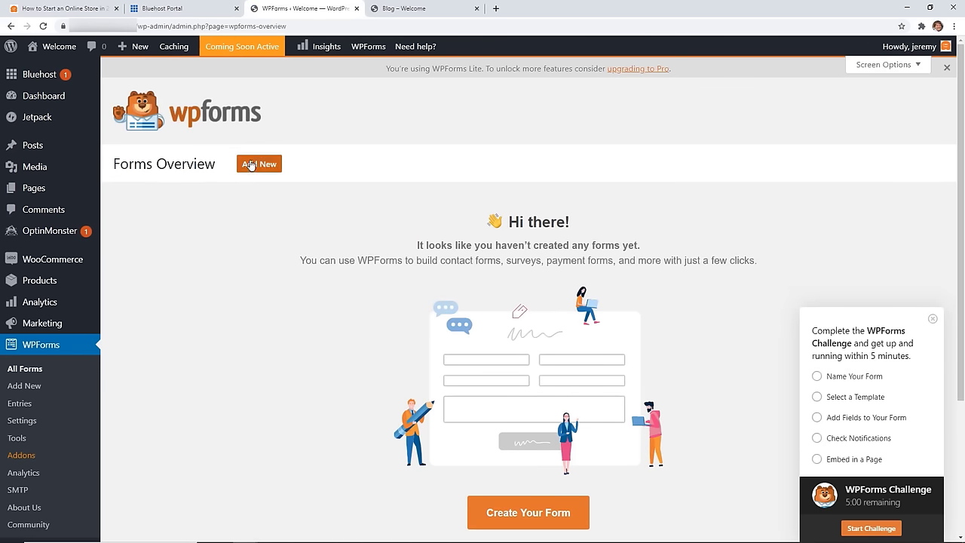
pyautogui.click(251, 165)
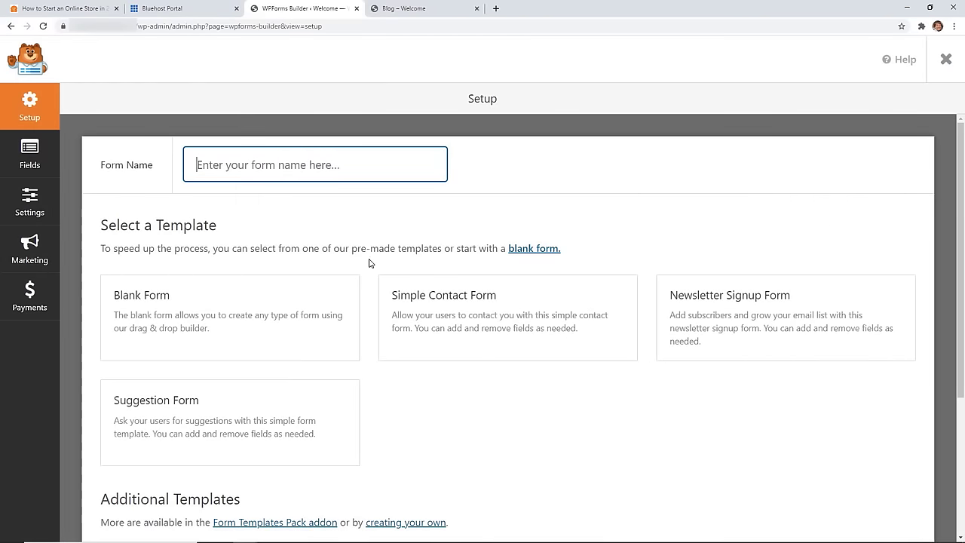
pyautogui.moveTo(431, 288)
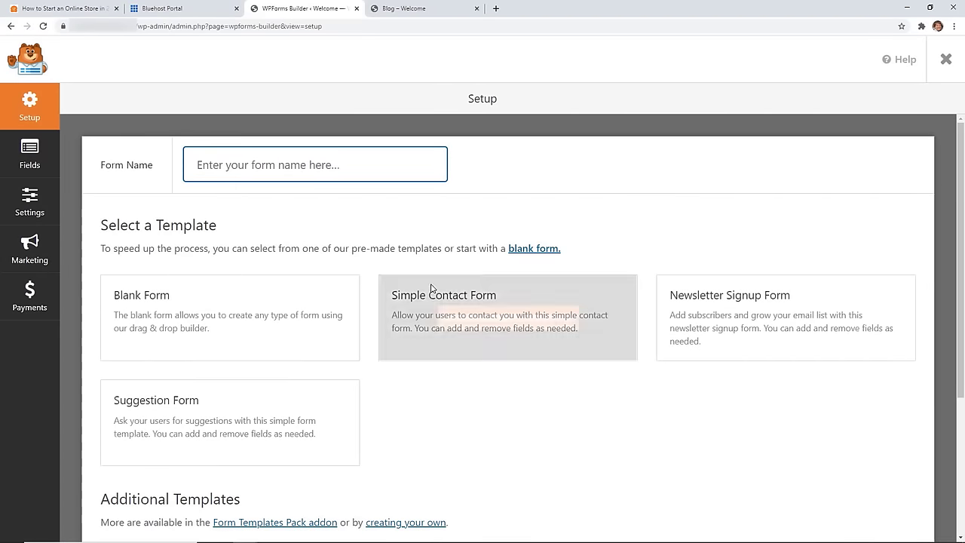
pyautogui.click(469, 323)
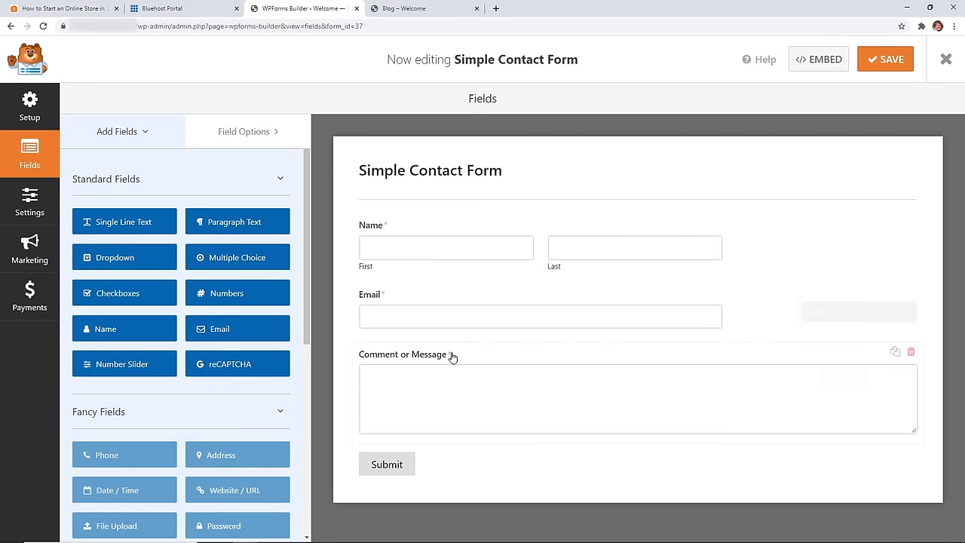
# Step: Rename the form as Contact Us and set its submit button text to Get In Touch
pyautogui.click(445, 244)
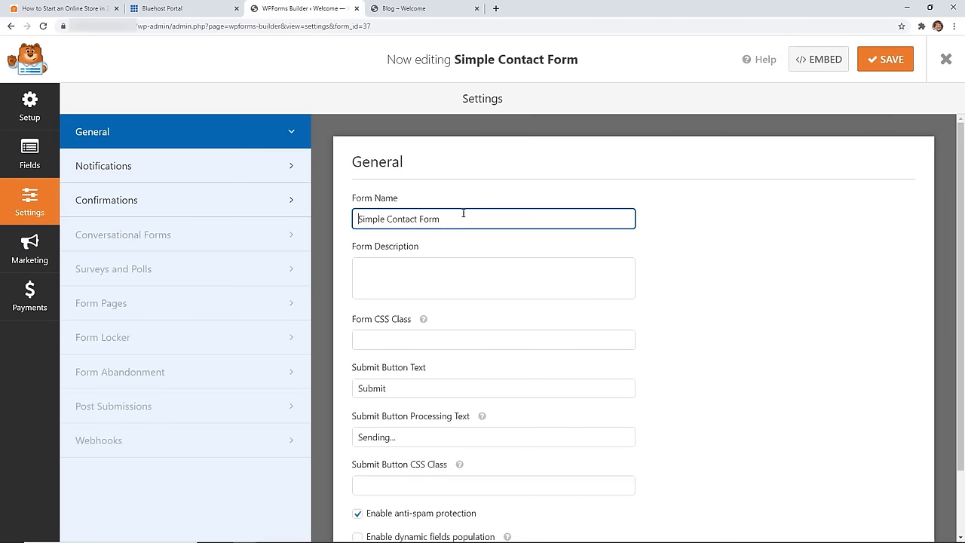
pyautogui.moveTo(463, 217); pyautogui.dragTo(349, 221)
pyautogui.write('Contact Us')
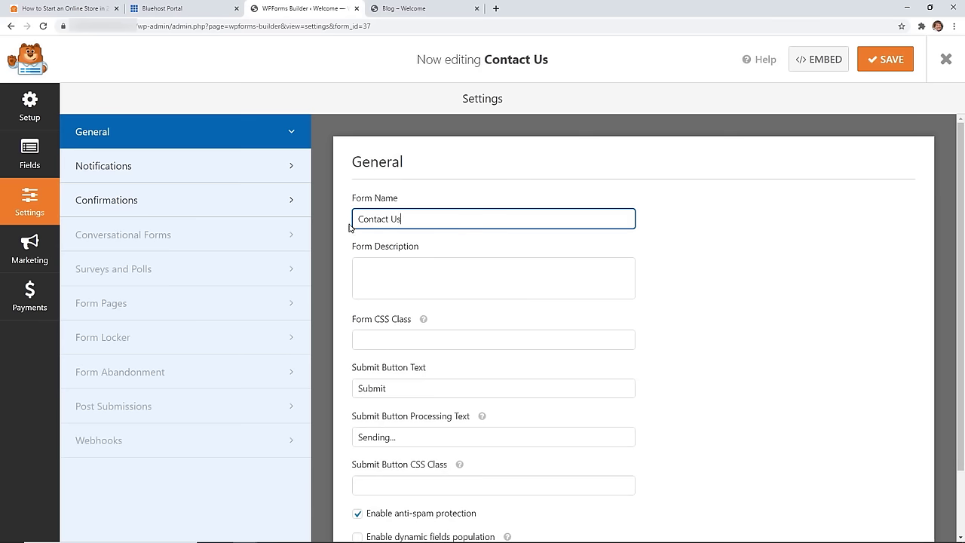
pyautogui.moveTo(386, 388); pyautogui.dragTo(343, 393)
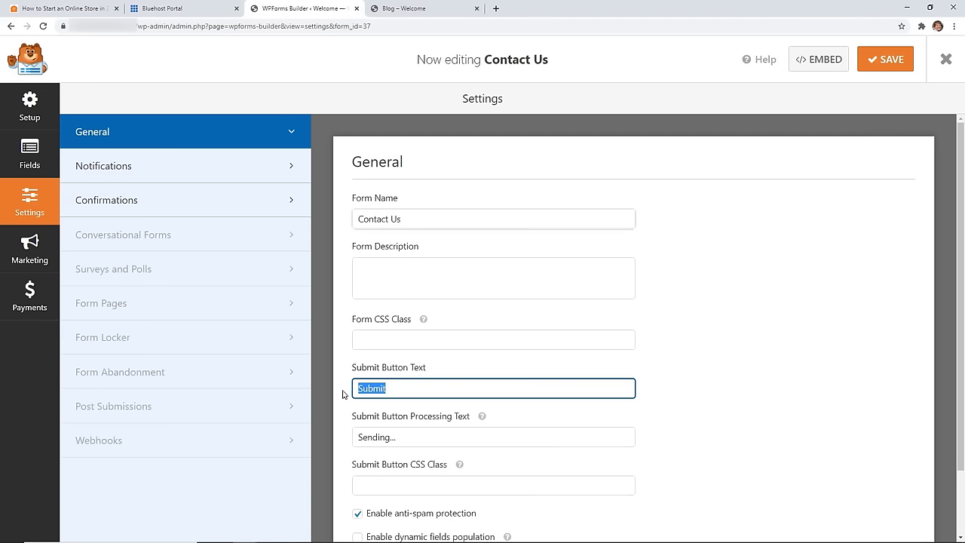
pyautogui.write('Get In Touch')
pyautogui.scroll(-1, 343, 377)
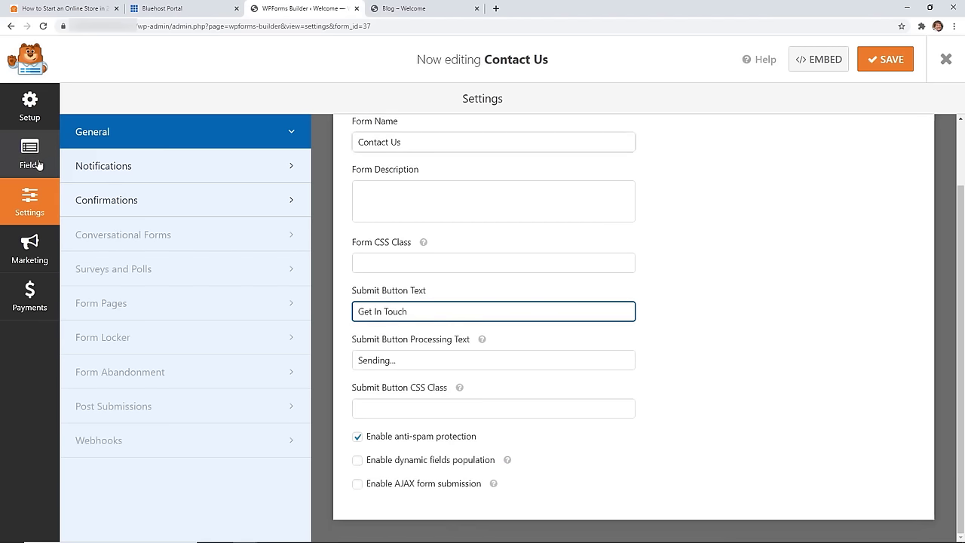
# Step: Set the form's Name field to the Simple format, save the form, and leave the form builder
pyautogui.click(30, 154)
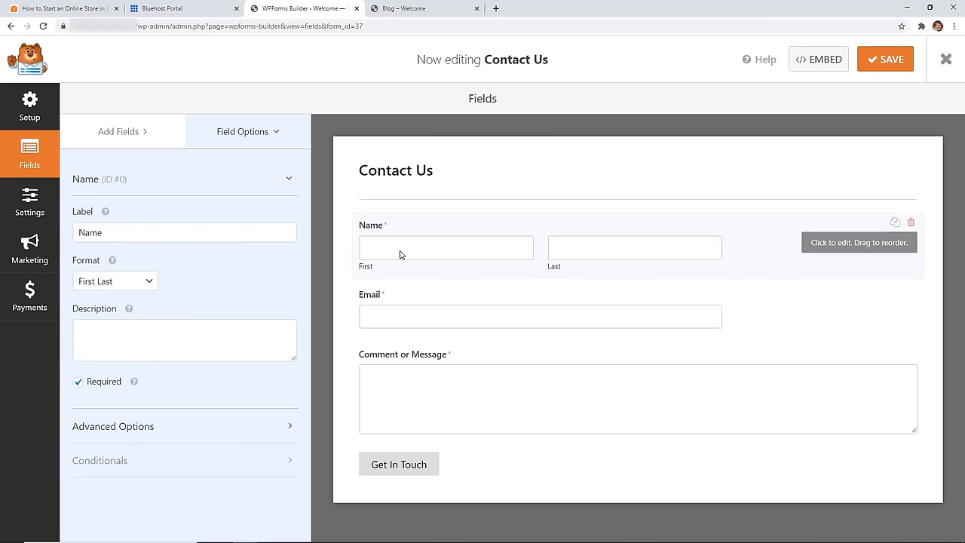
pyautogui.click(129, 282)
pyautogui.click(125, 299)
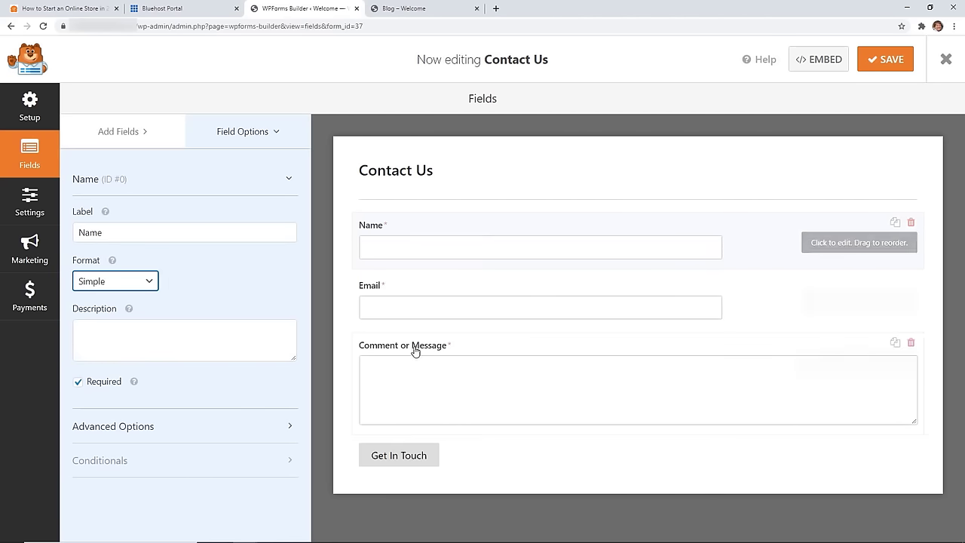
pyautogui.click(888, 60)
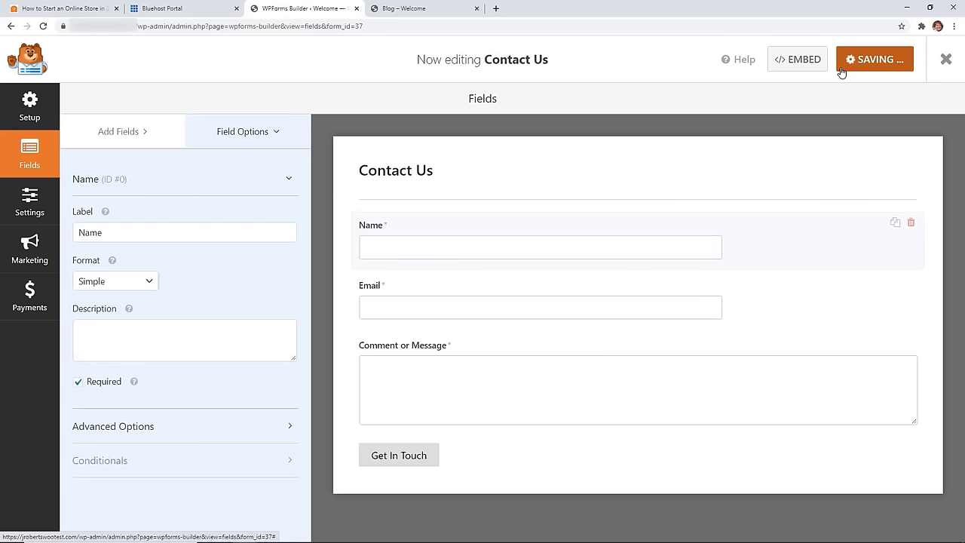
pyautogui.click(946, 61)
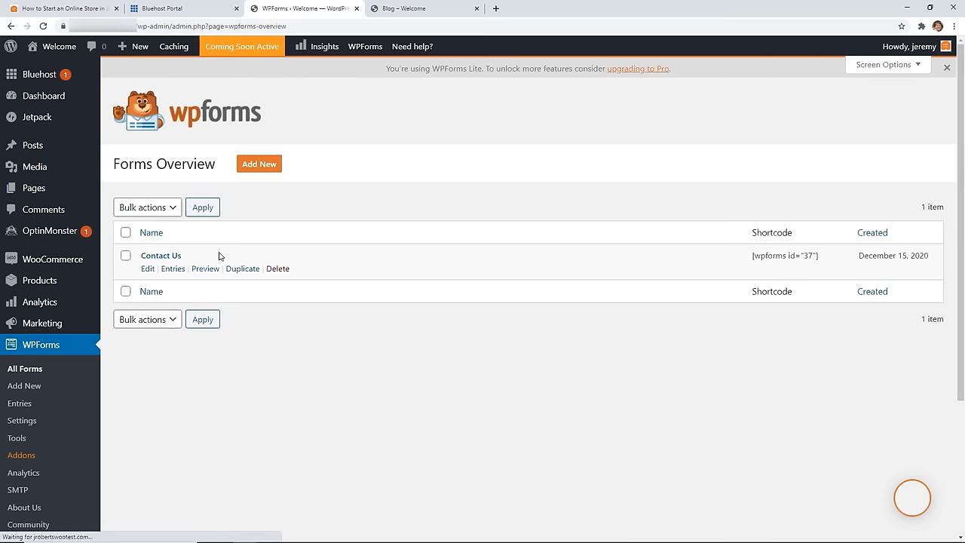
# Step: Select the Contact Us form for the WPForms block on the Contact Us page and update the page
pyautogui.moveTo(36, 188)
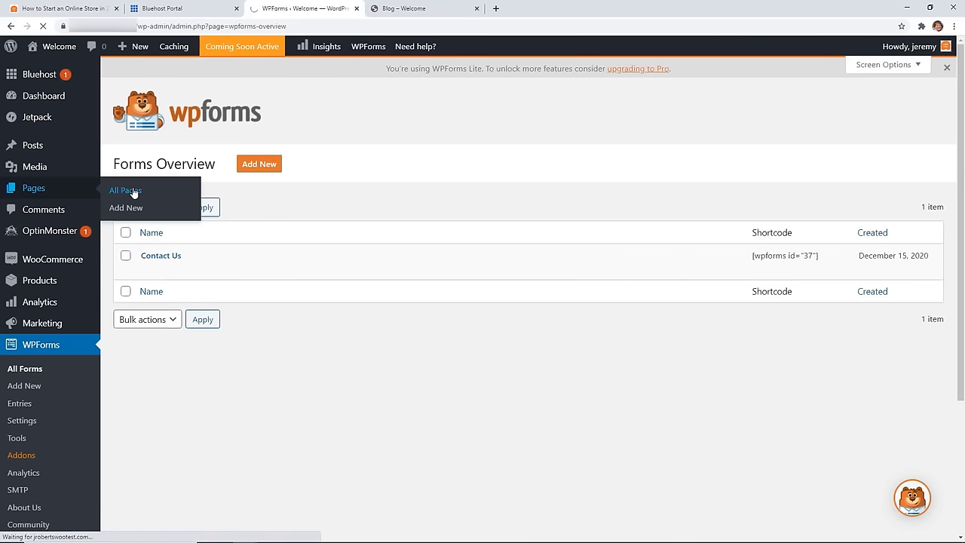
pyautogui.scroll(-2, 423, 320)
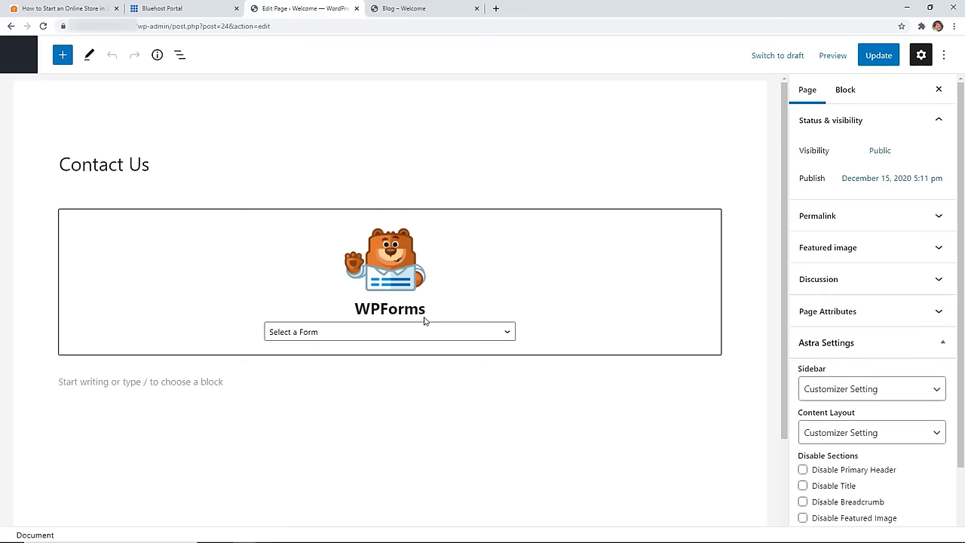
pyautogui.click(408, 332)
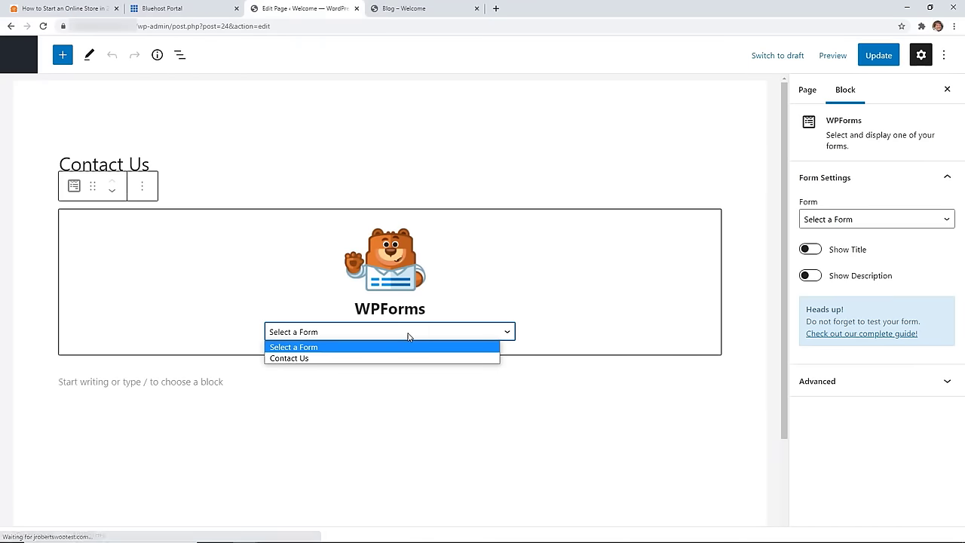
pyautogui.click(288, 358)
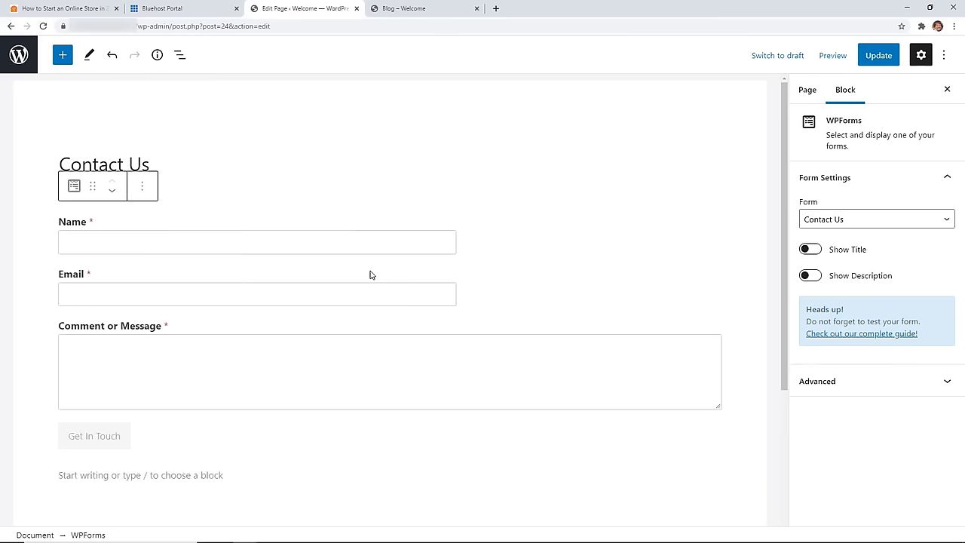
pyautogui.scroll(-1, 367, 278)
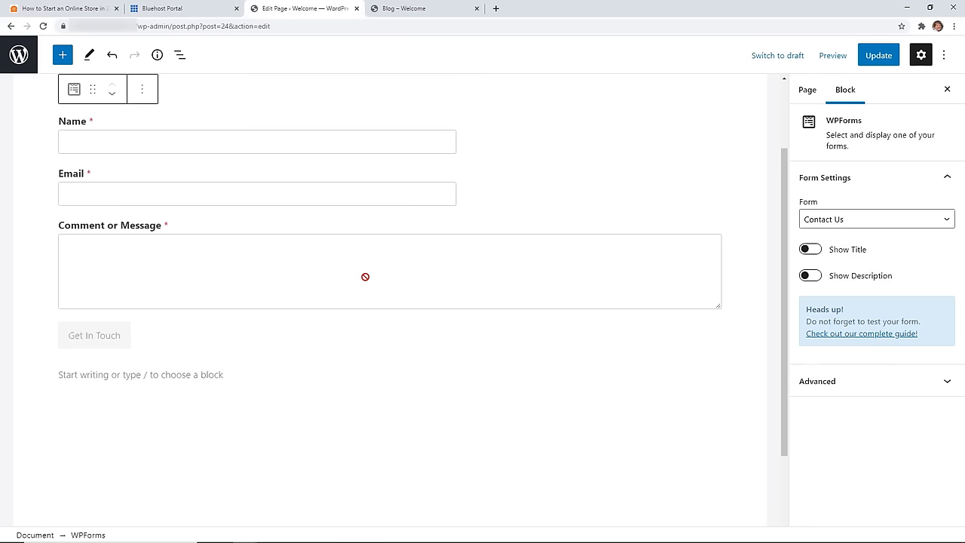
pyautogui.scroll(1, 367, 276)
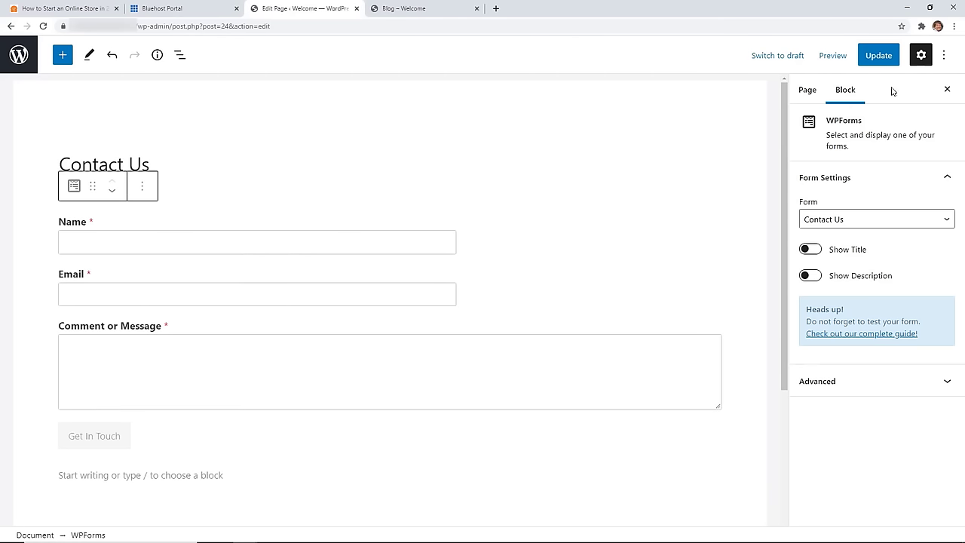
pyautogui.click(890, 60)
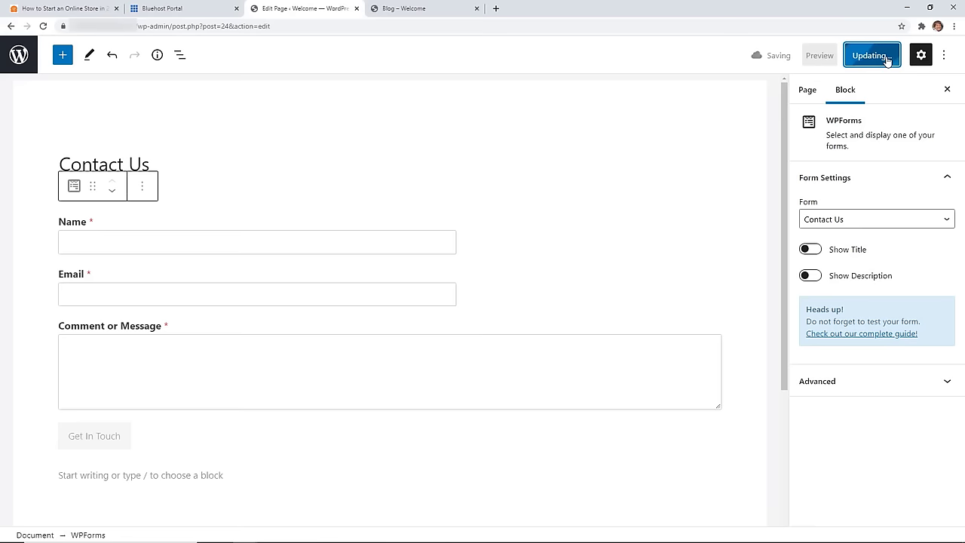
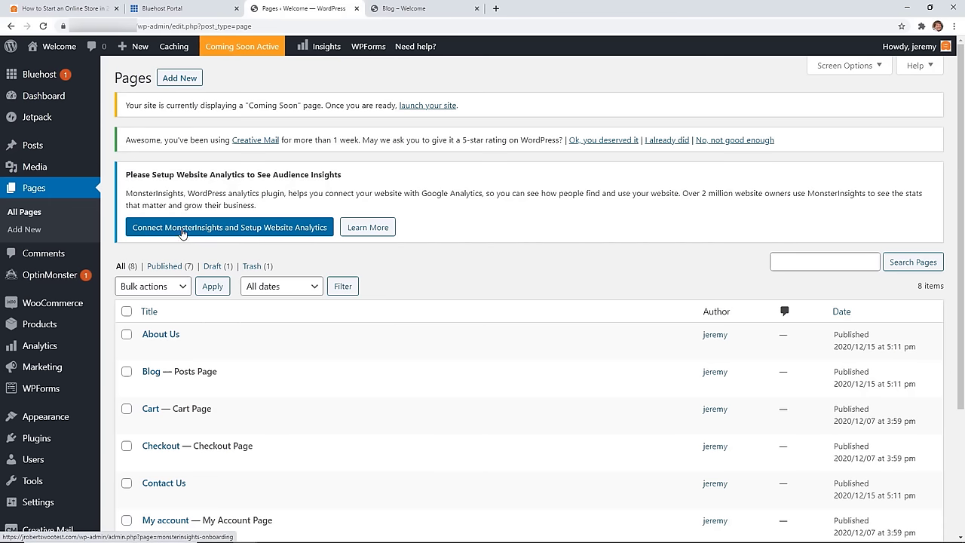
# Step: Open the MonsterInsights website in a new browser tab and review the features of its Agency, Pro and Plus pricing plans
pyautogui.scroll(-2, 119, 303)
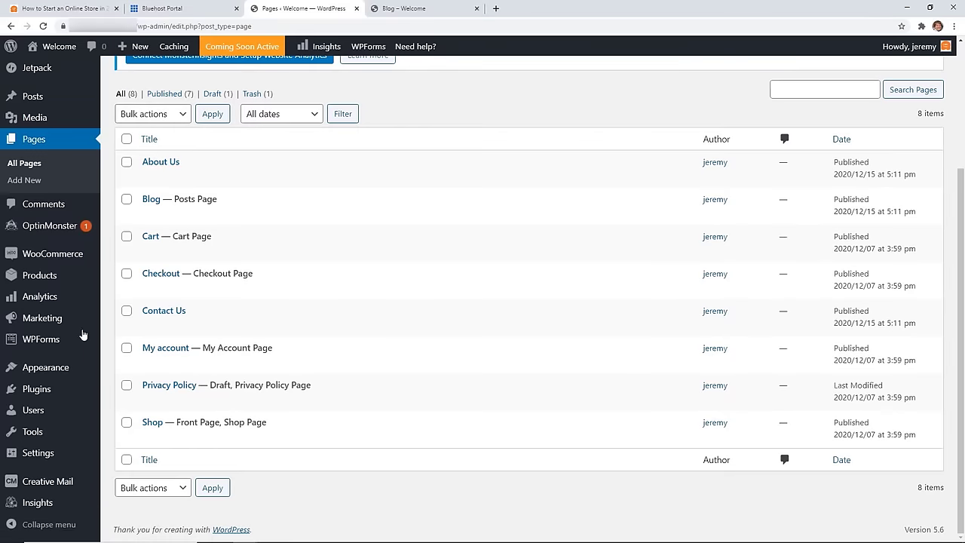
pyautogui.moveTo(17, 502)
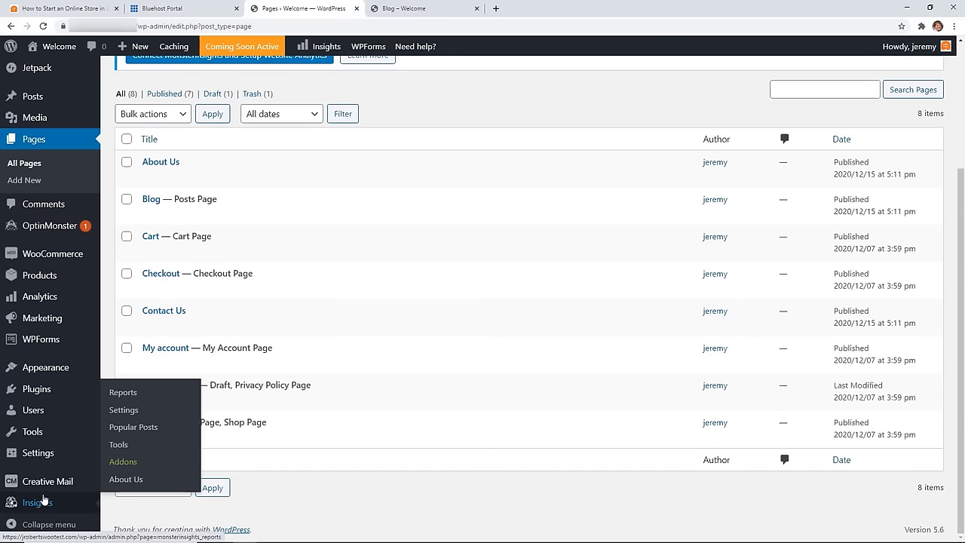
pyautogui.click(495, 9)
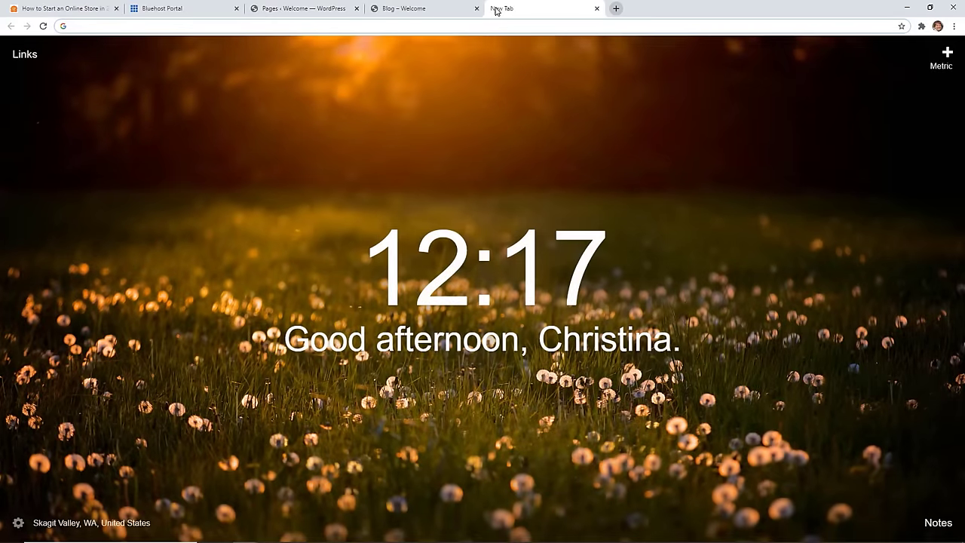
pyautogui.write('mon')
pyautogui.press('Return')
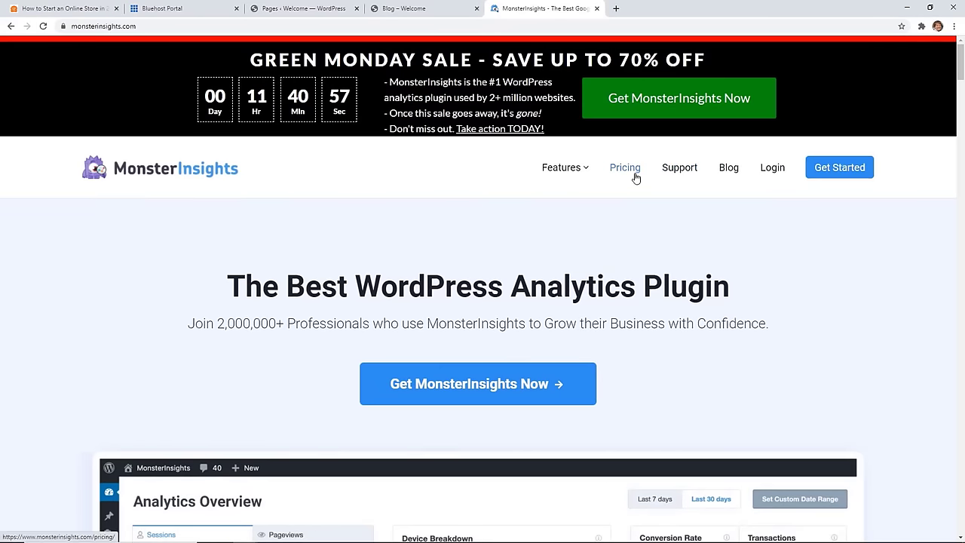
pyautogui.click(636, 176)
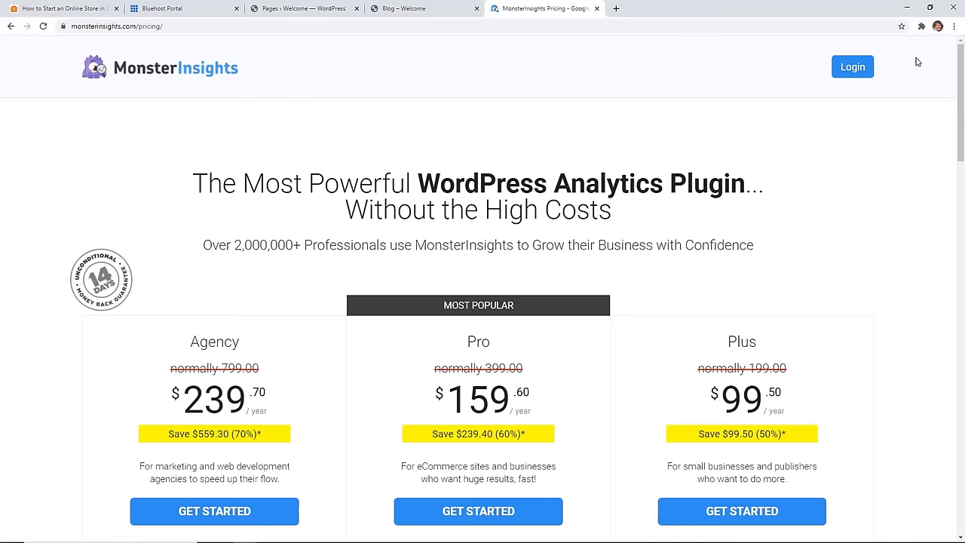
pyautogui.scroll(-3, 894, 95)
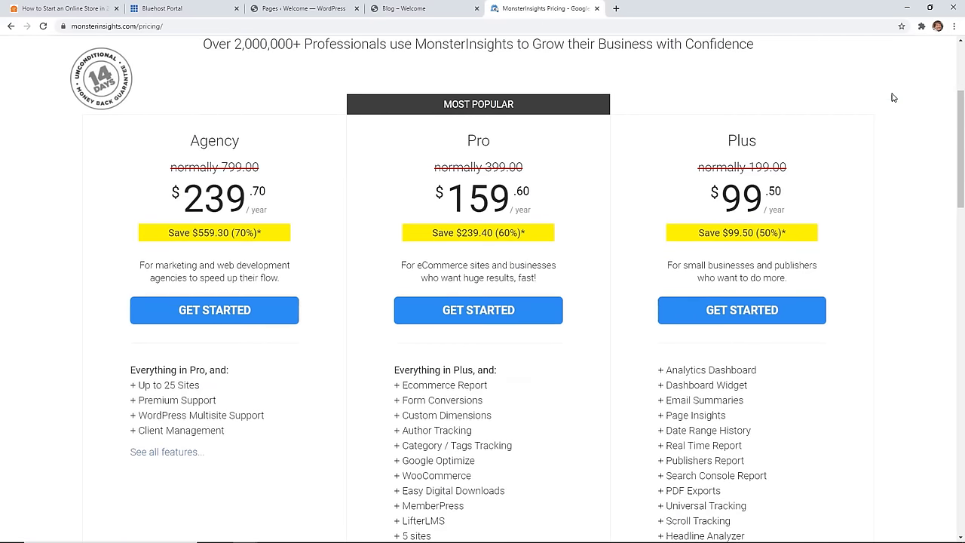
pyautogui.scroll(-2, 893, 97)
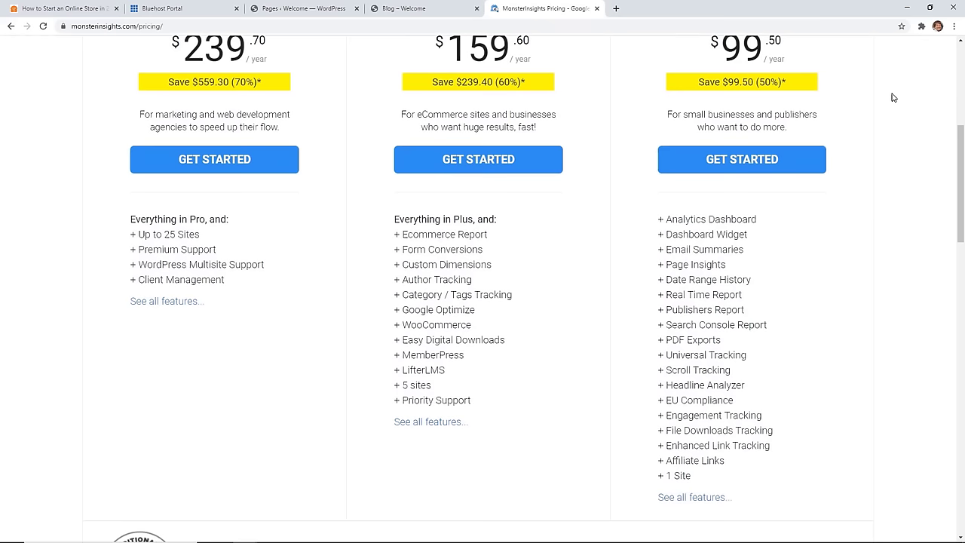
pyautogui.scroll(2, 893, 96)
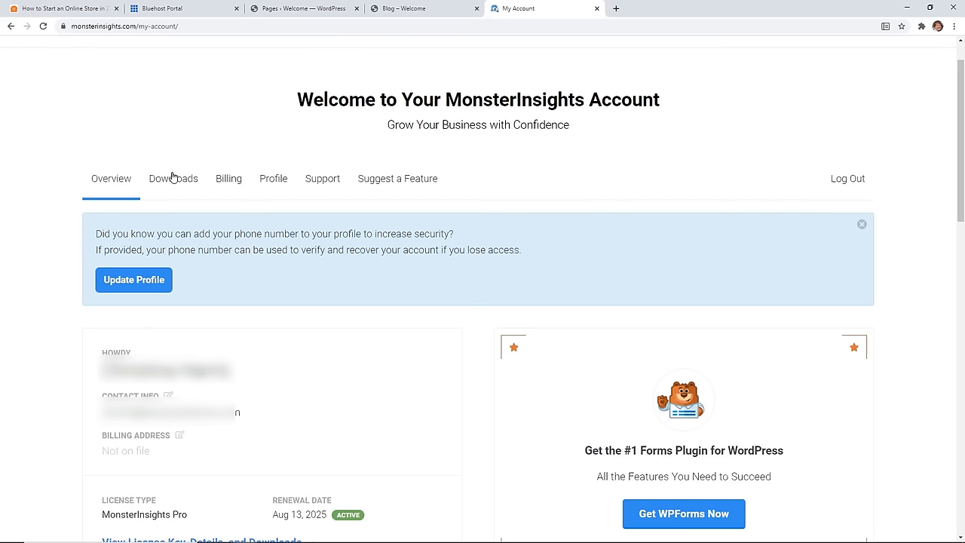
# Step: Copy the license key from the MonsterInsights account and download the MonsterInsights Pro plugin as google-analytics-premium-v7.13.3.zip
pyautogui.click(172, 178)
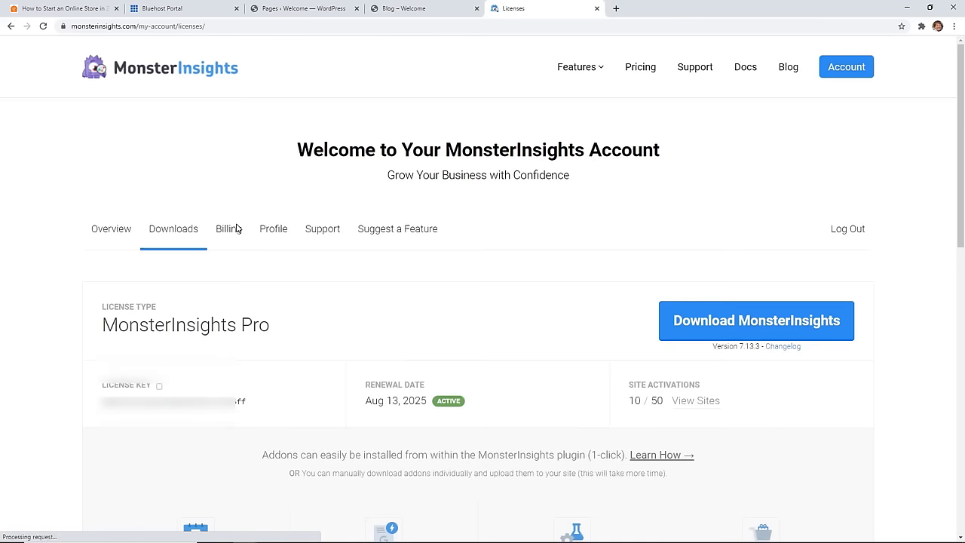
pyautogui.click(160, 388)
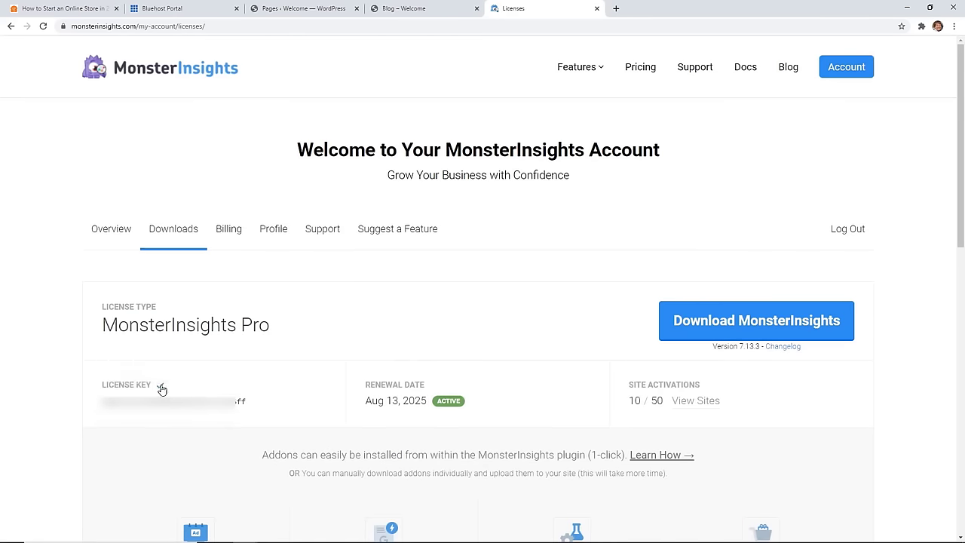
pyautogui.click(732, 322)
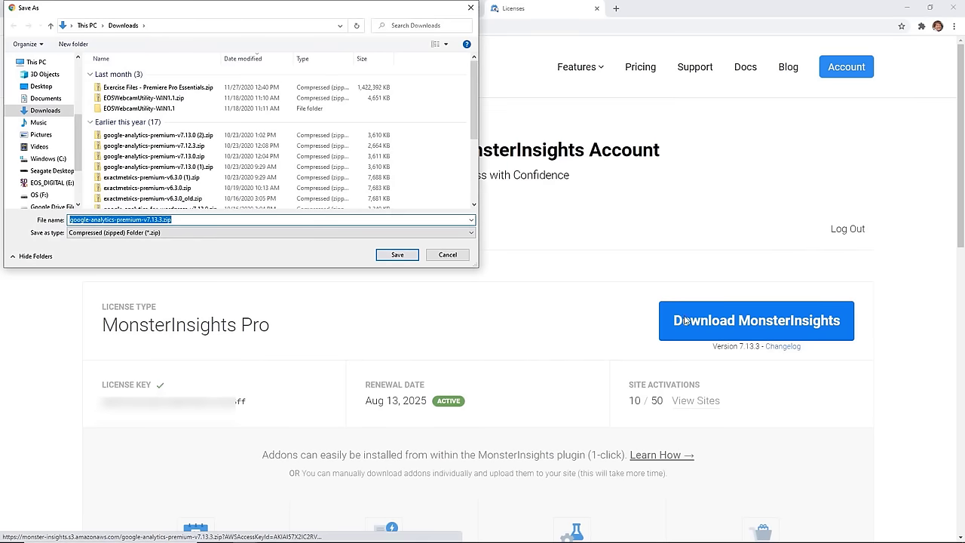
pyautogui.click(396, 254)
# Step: Upload google-analytics-premium-v7.13.3.zip as a new plugin on the WordPress site and install it
pyautogui.click(298, 8)
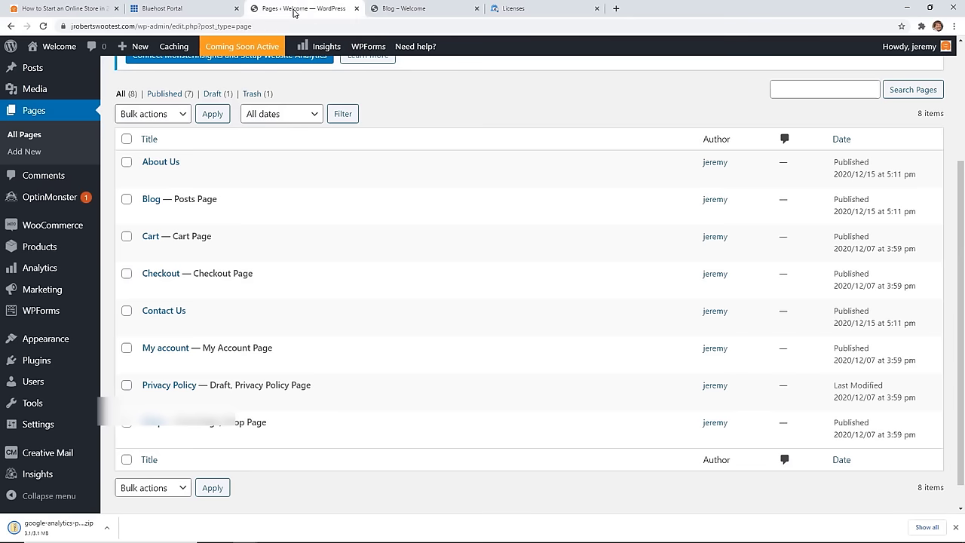
pyautogui.moveTo(34, 362)
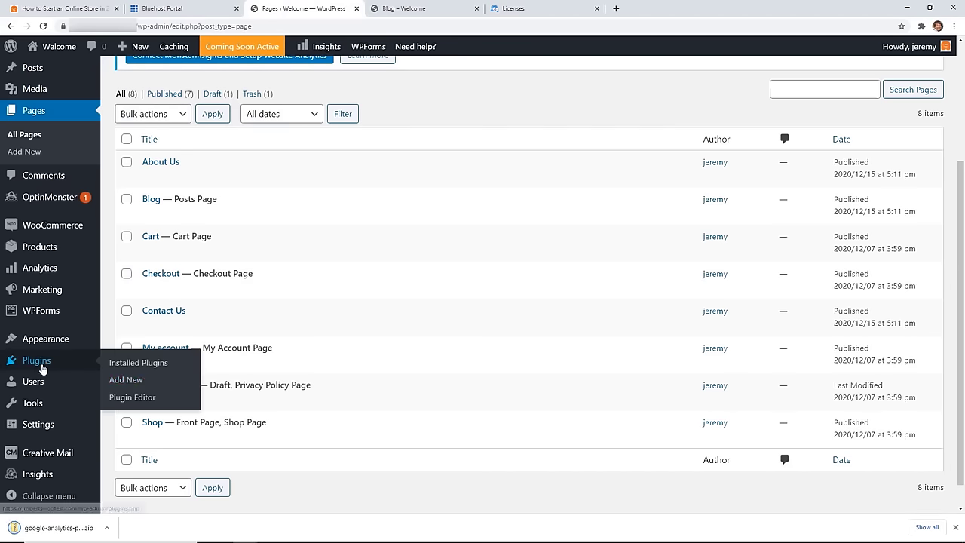
pyautogui.click(134, 378)
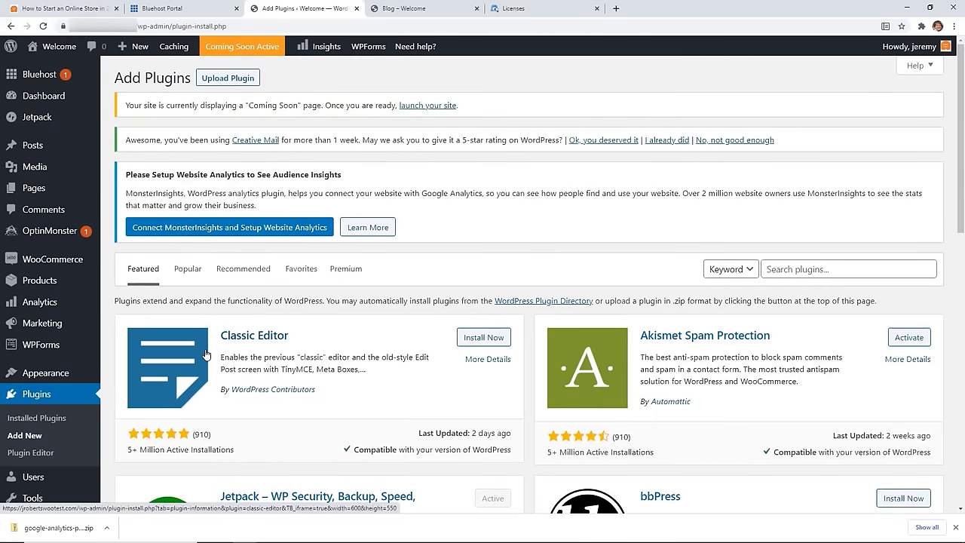
pyautogui.scroll(-1, 205, 354)
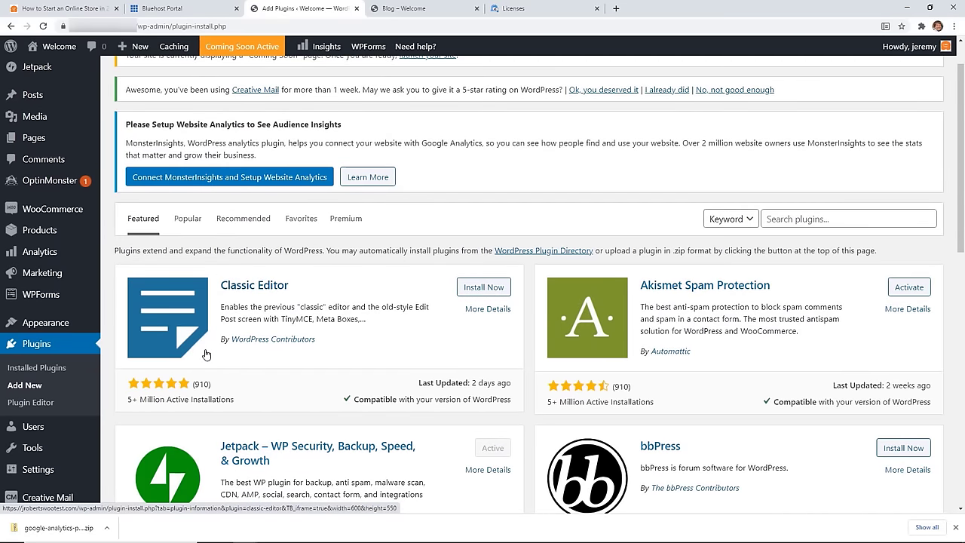
pyautogui.scroll(-2, 445, 377)
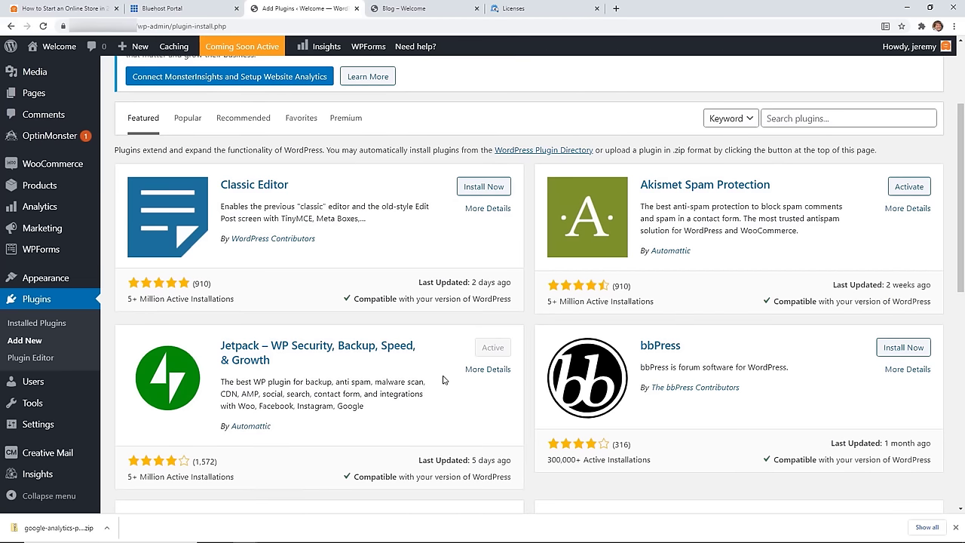
pyautogui.scroll(3, 443, 379)
pyautogui.click(224, 85)
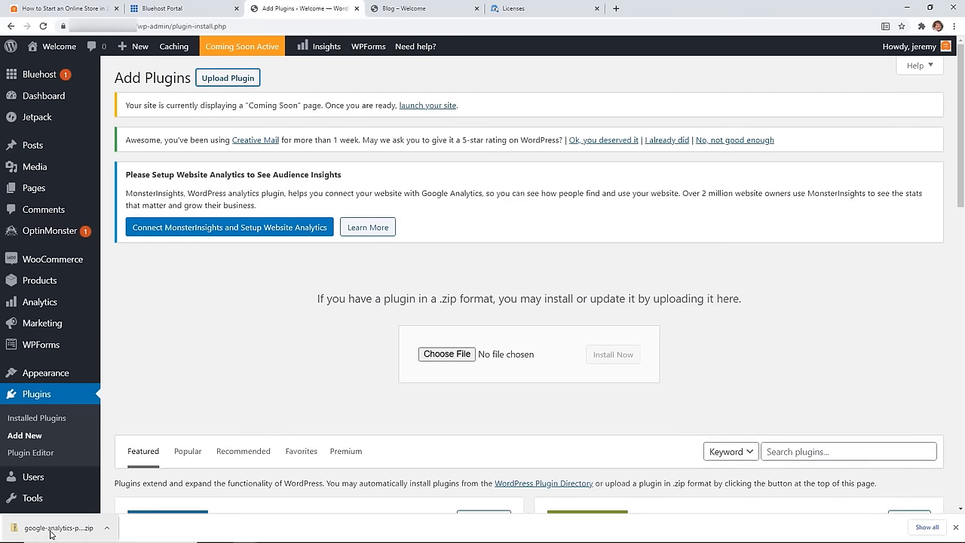
pyautogui.moveTo(45, 527); pyautogui.dragTo(445, 359)
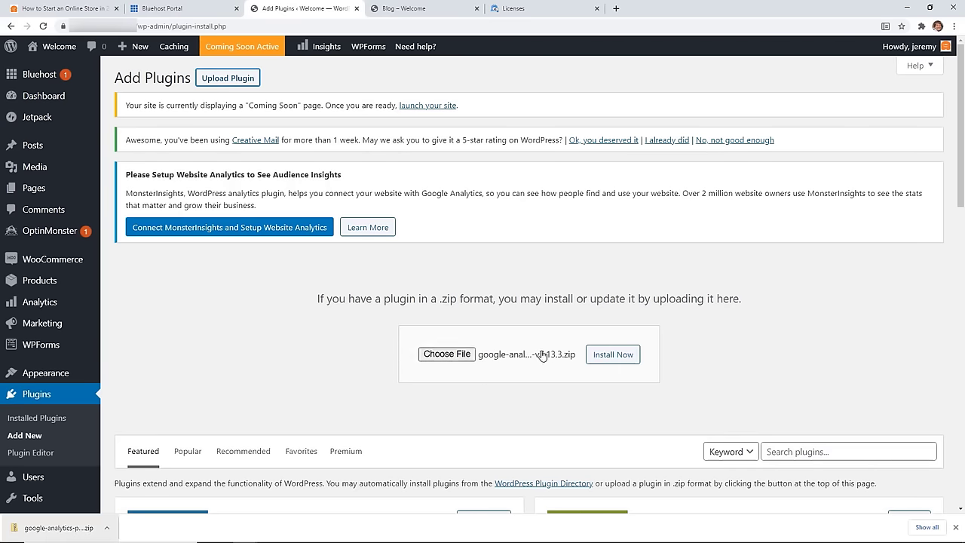
pyautogui.click(614, 362)
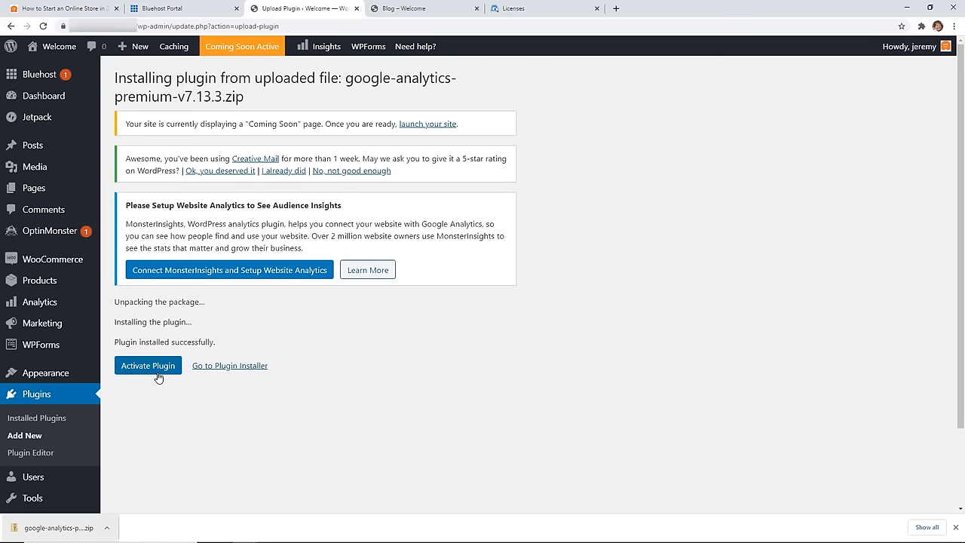
# Step: Deactivate the Lite version of MonsterInsights and activate MonsterInsights Pro
pyautogui.click(158, 373)
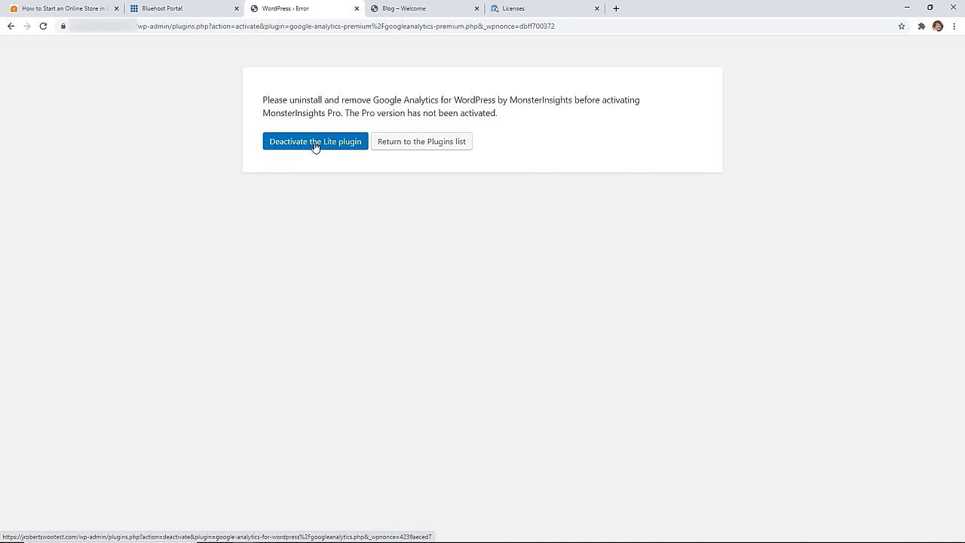
pyautogui.click(315, 141)
pyautogui.scroll(-1, 274, 332)
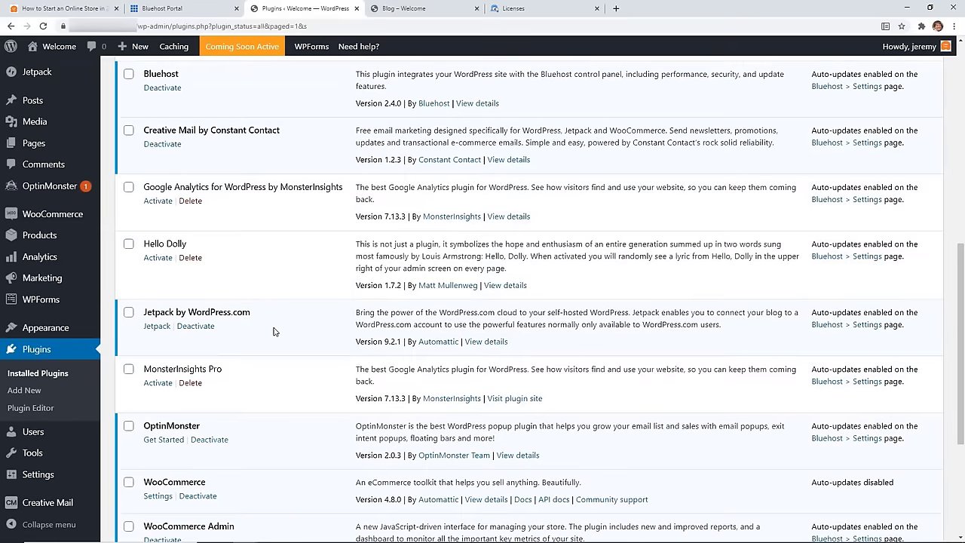
pyautogui.click(157, 384)
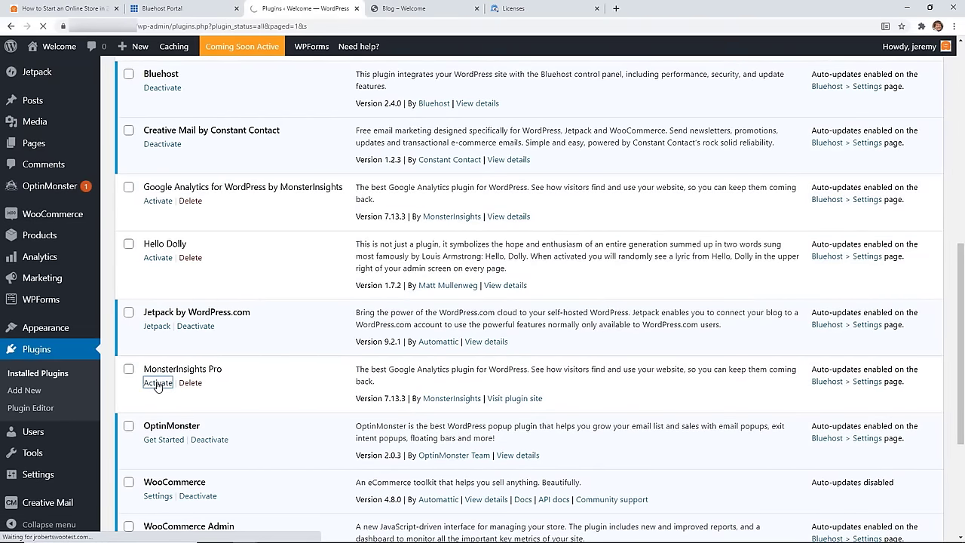
# Step: Launch the MonsterInsights setup wizard and save Ecommerce as the website category
pyautogui.scroll(-4, 164, 384)
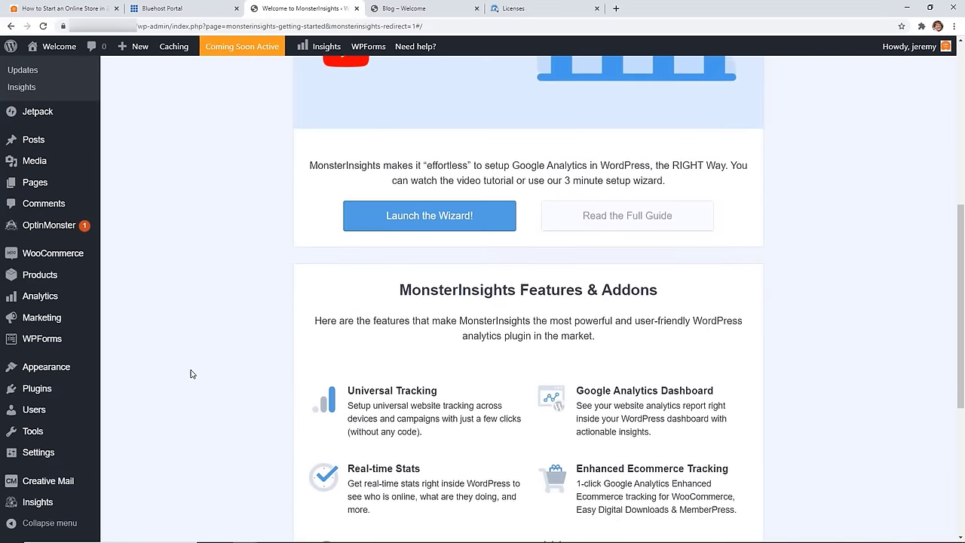
pyautogui.click(431, 216)
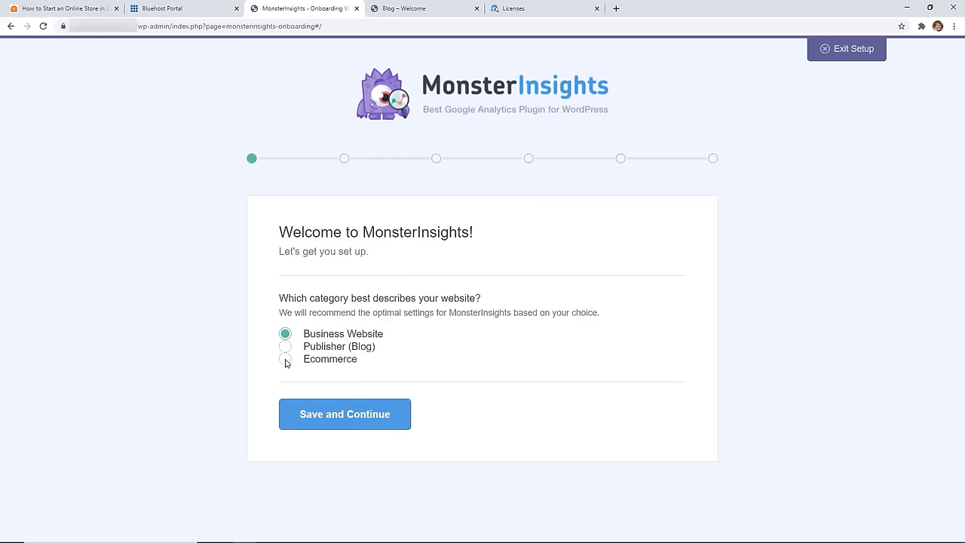
pyautogui.click(286, 361)
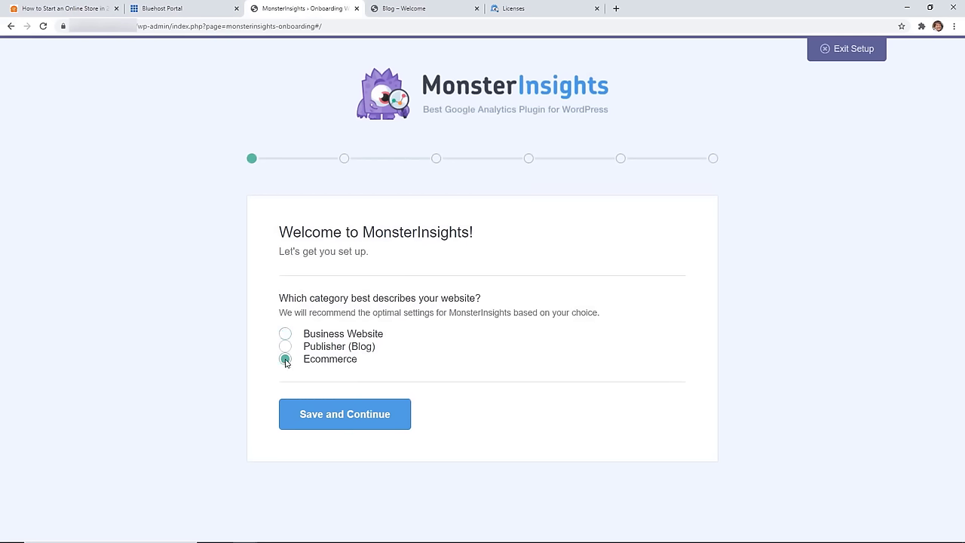
pyautogui.click(330, 415)
# Step: Paste the MonsterInsights license key, start the connection to Google Analytics and choose the Google account to connect
pyautogui.click(352, 346)
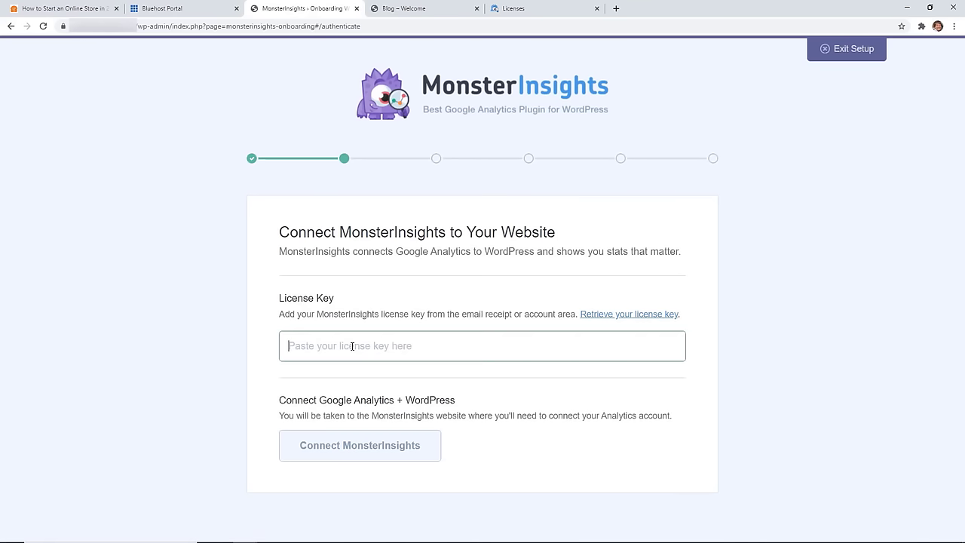
pyautogui.rightClick(352, 346)
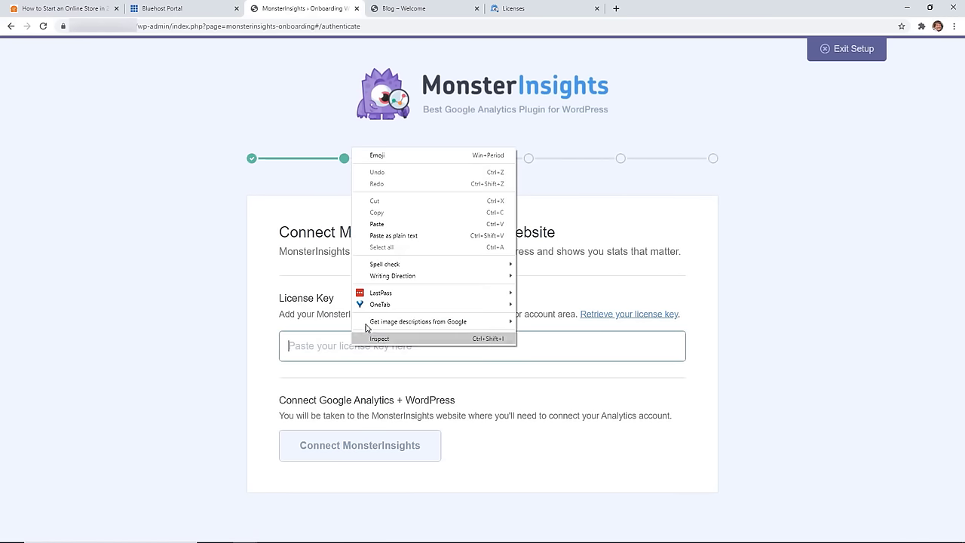
pyautogui.click(391, 222)
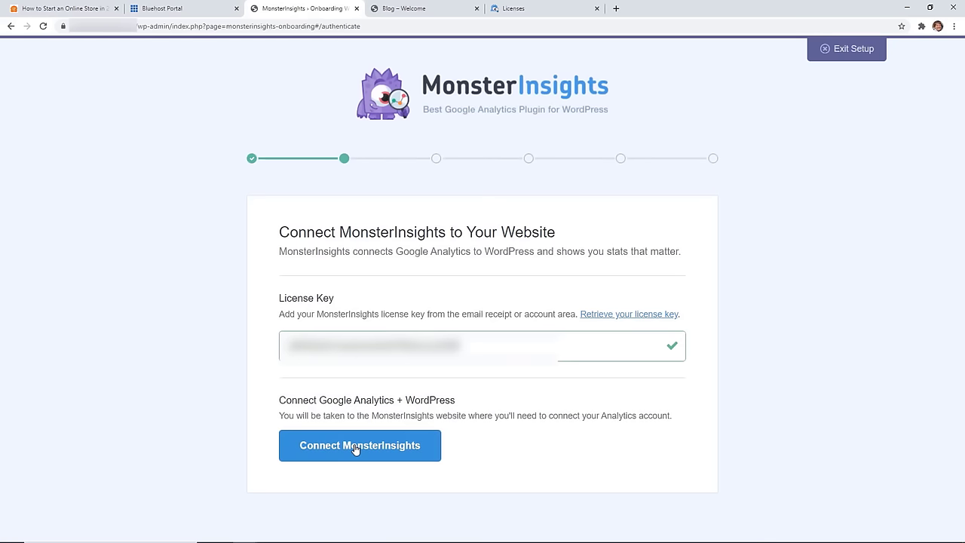
pyautogui.click(356, 449)
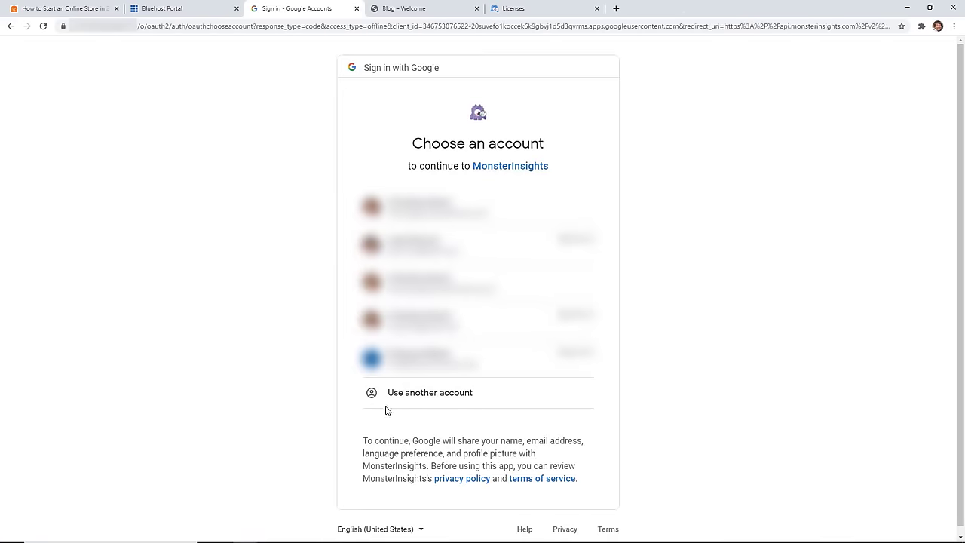
pyautogui.click(422, 206)
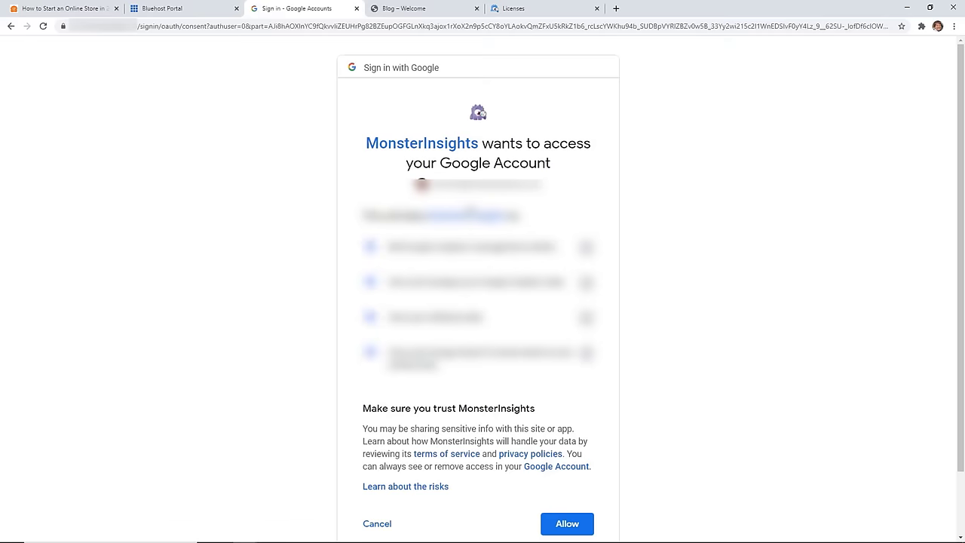
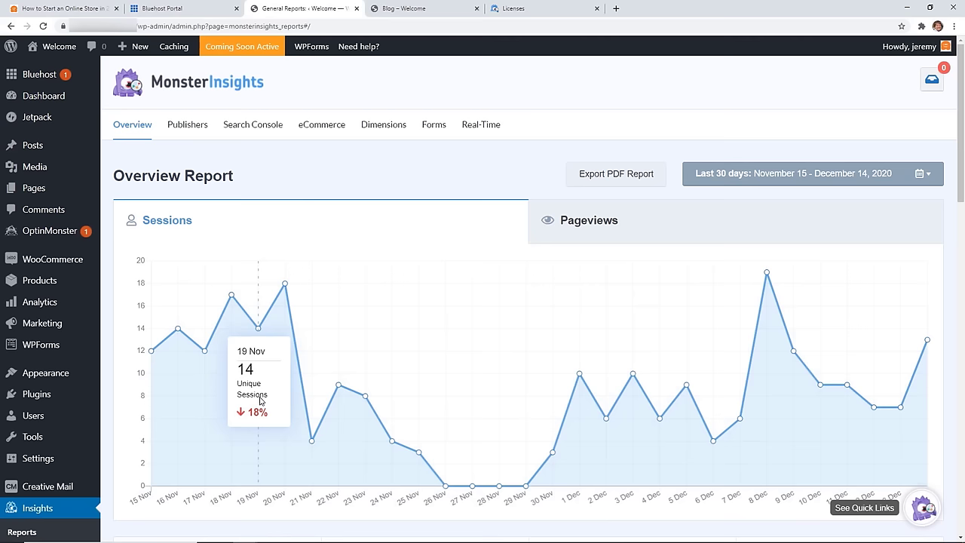
# Step: View the eCommerce report in the MonsterInsights reports
pyautogui.click(322, 125)
pyautogui.scroll(-1, 251, 227)
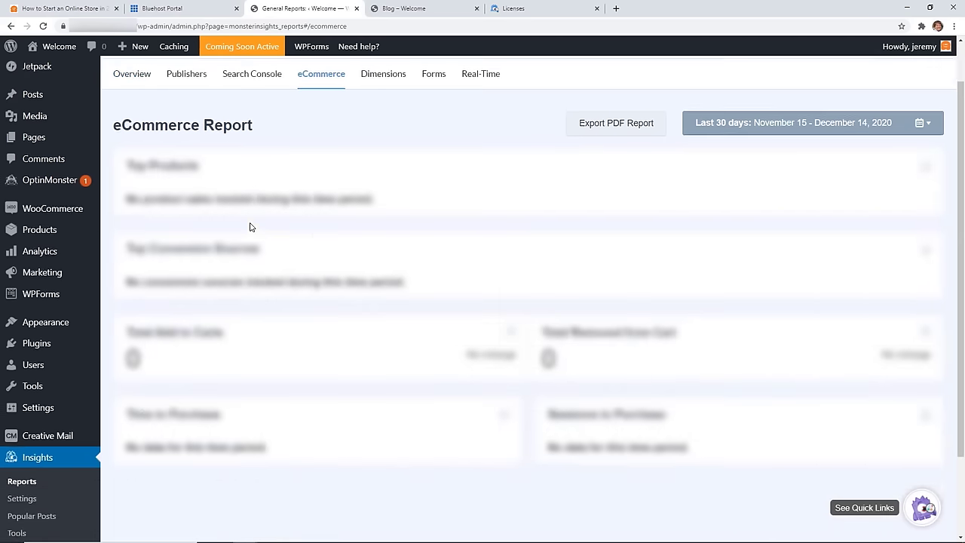
pyautogui.scroll(-2, 251, 227)
# Step: Turn on Use Enhanced eCommerce in the eCommerce tracking settings of MonsterInsights
pyautogui.click(27, 434)
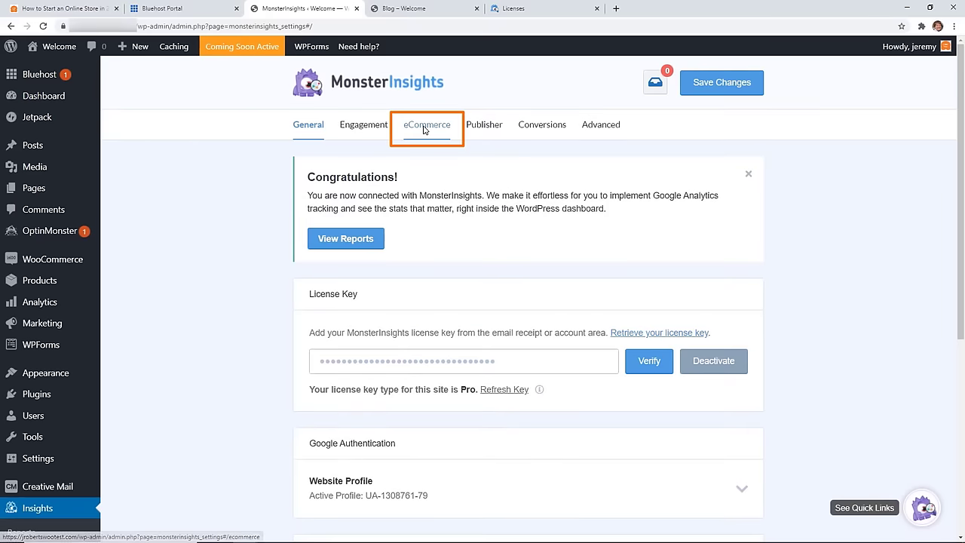
pyautogui.click(423, 128)
pyautogui.scroll(-2, 321, 250)
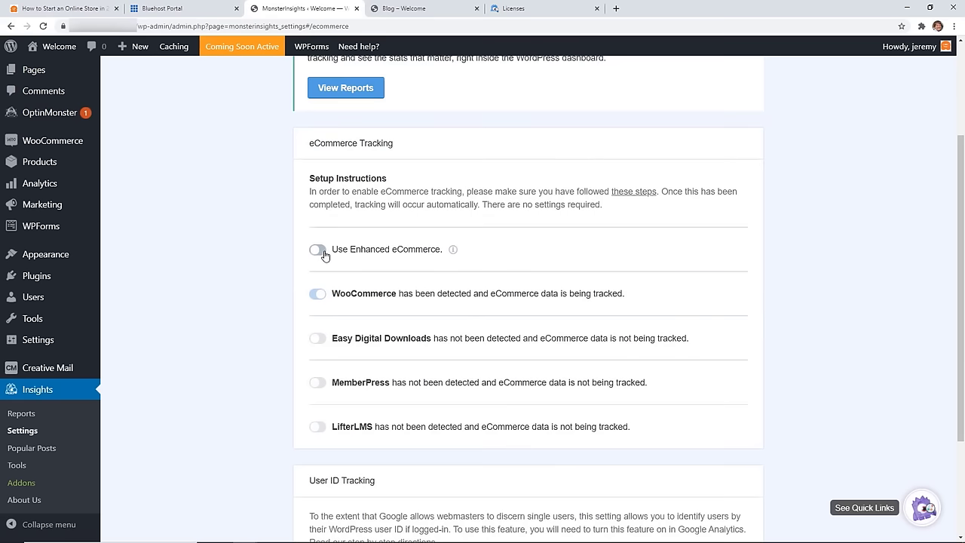
pyautogui.click(317, 249)
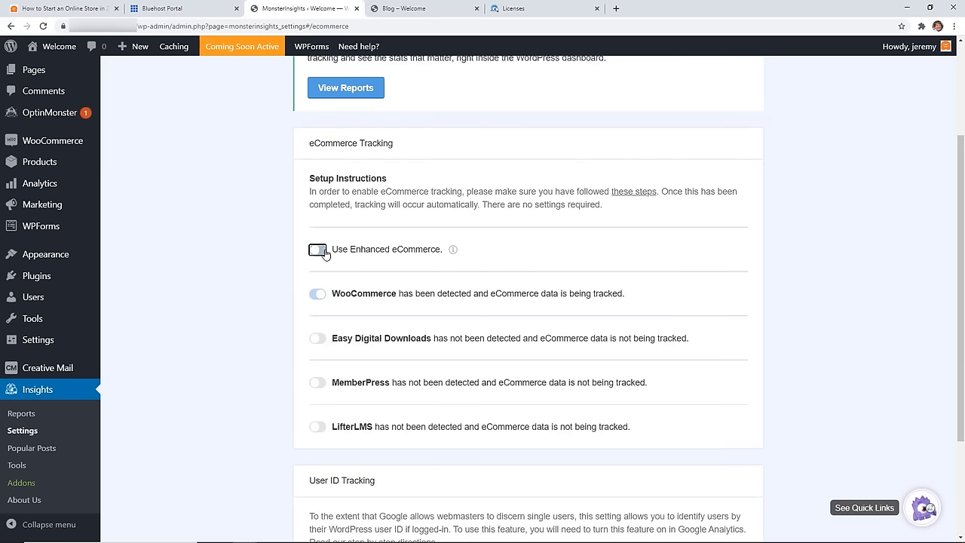
# Step: Switch to Google Analytics and open the Ecommerce Settings of the MI Store view in the admin area
pyautogui.click(454, 249)
pyautogui.moveTo(453, 251)
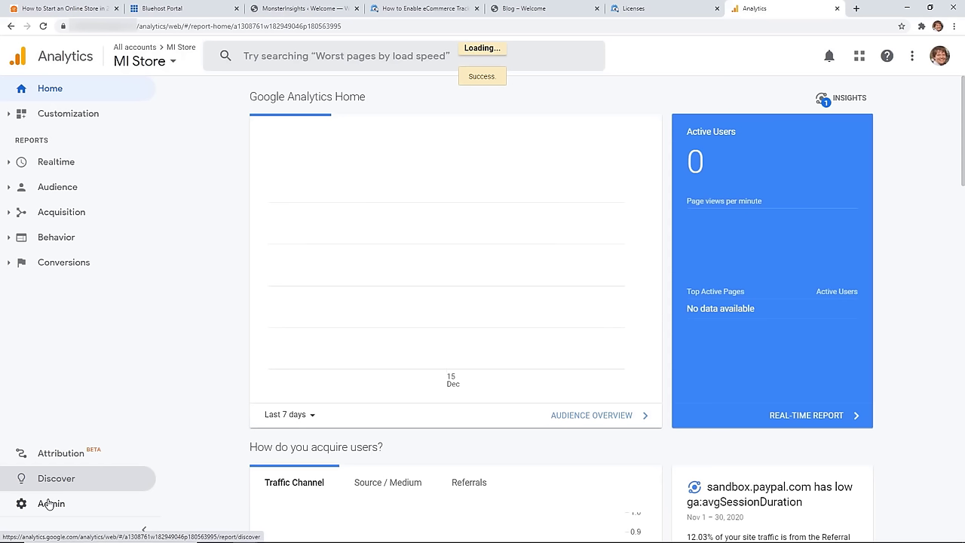
pyautogui.click(49, 504)
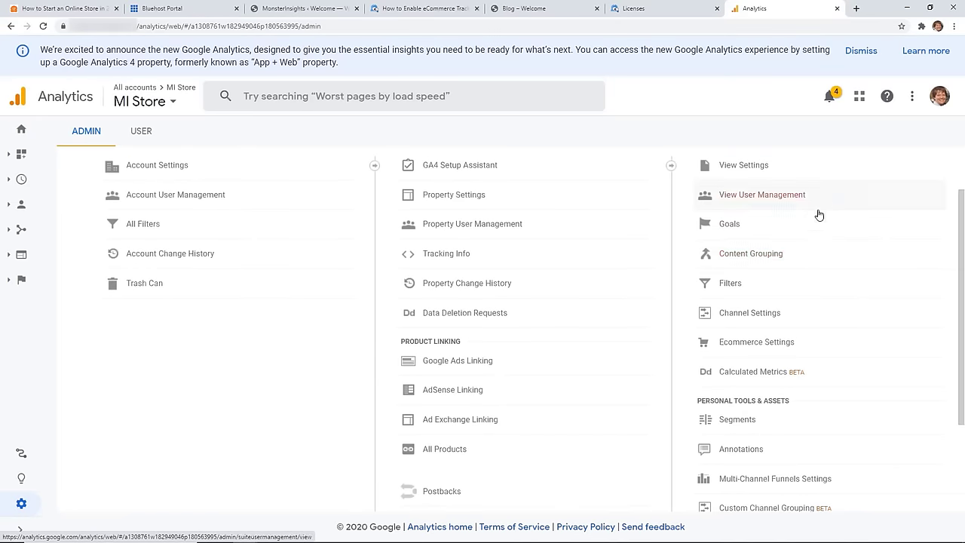
pyautogui.click(773, 345)
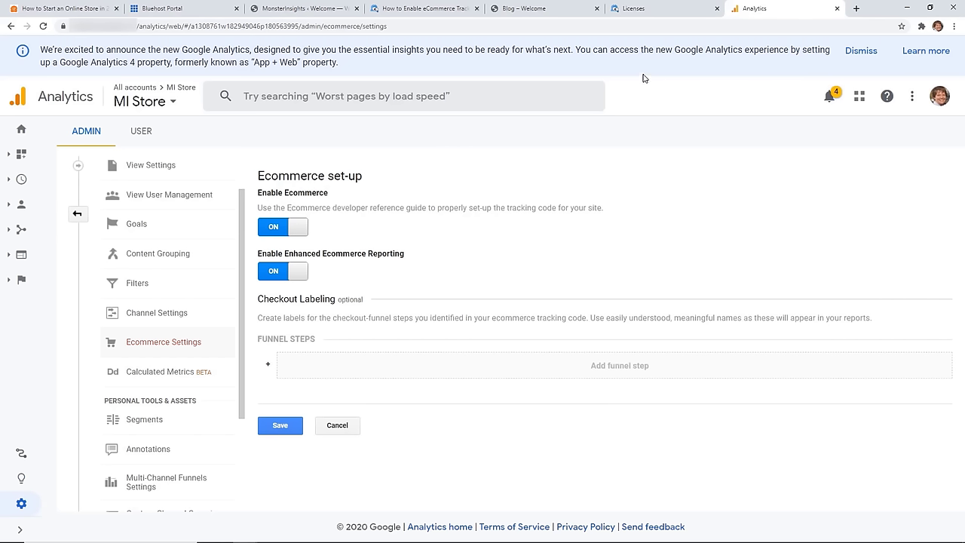
# Step: Return to the MonsterInsights settings in WordPress, review the tracking options and open the eCommerce report
pyautogui.click(210, 13)
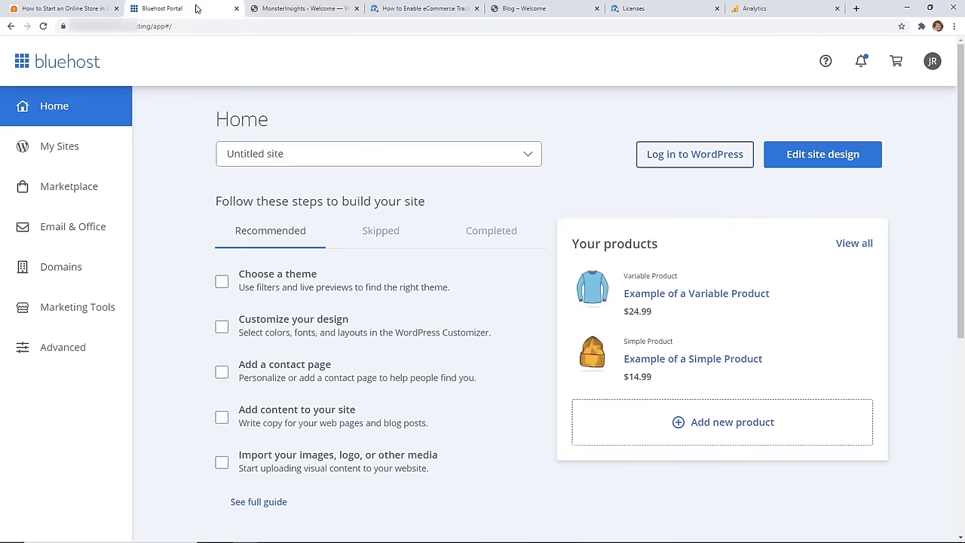
pyautogui.click(261, 9)
pyautogui.scroll(2, 273, 187)
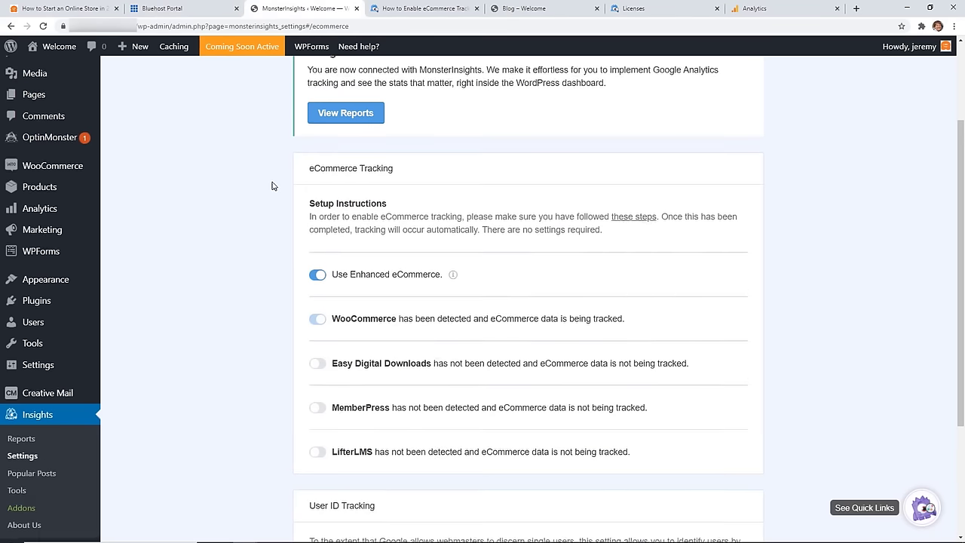
pyautogui.scroll(-2, 272, 186)
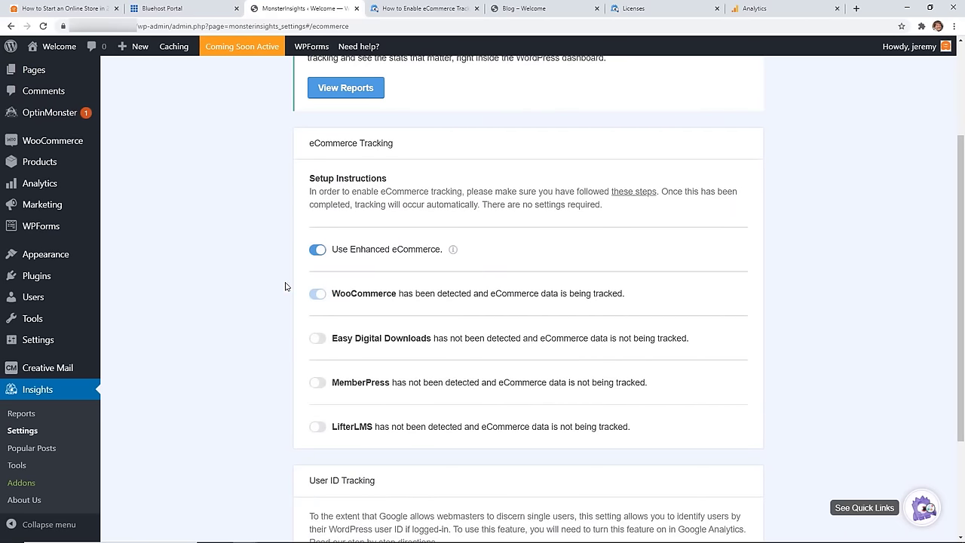
pyautogui.scroll(-3, 213, 290)
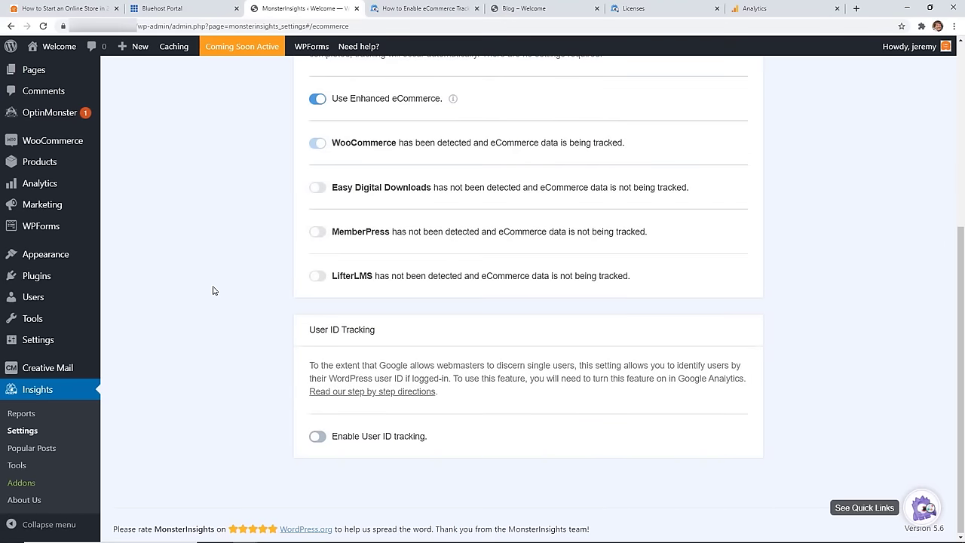
pyautogui.click(27, 416)
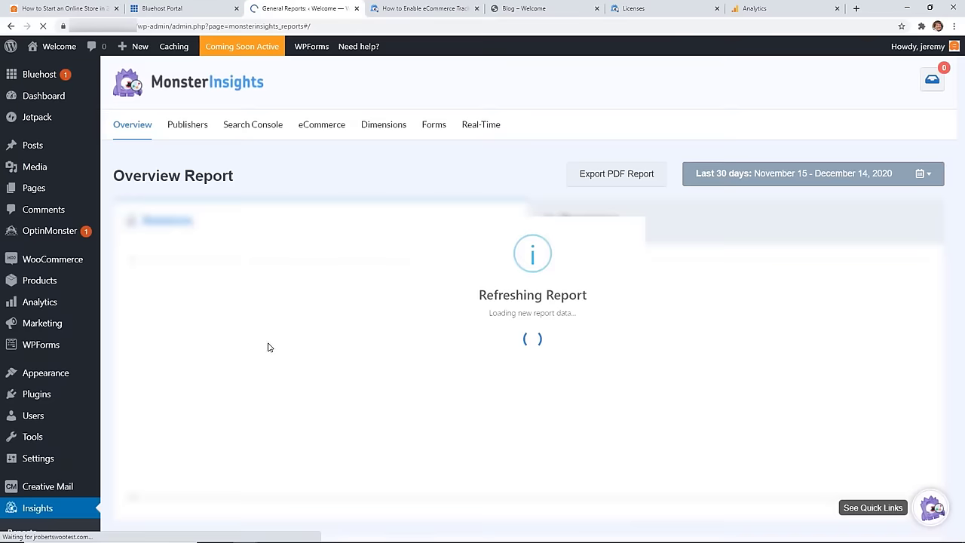
pyautogui.click(324, 128)
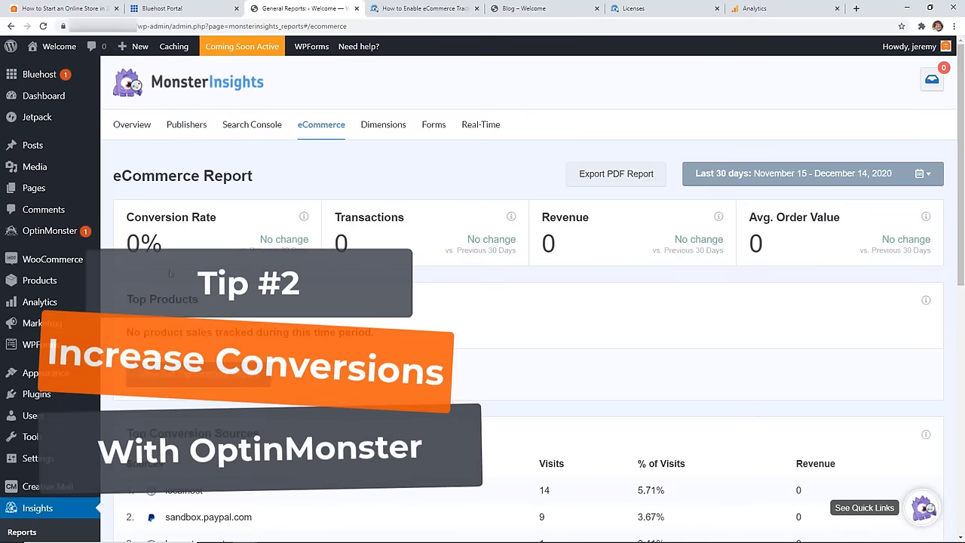
# Step: Open the OptinMonster dashboard and start creating a new Popup campaign to reach the campaign templates
pyautogui.moveTo(61, 238)
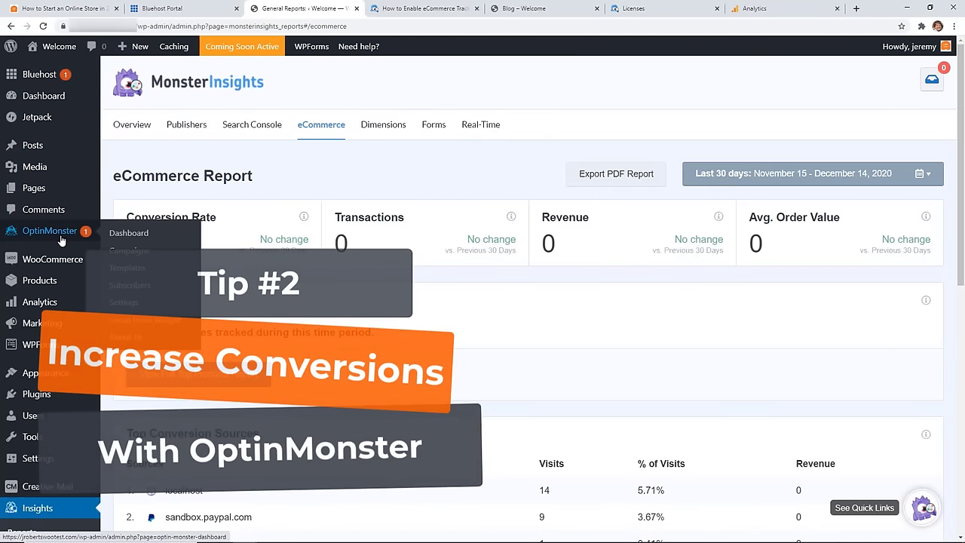
pyautogui.click(61, 240)
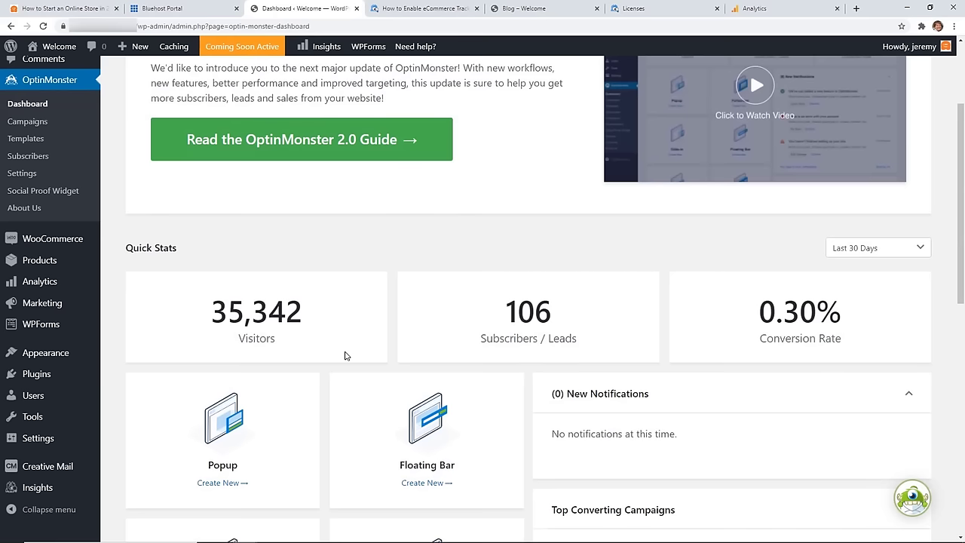
pyautogui.click(248, 416)
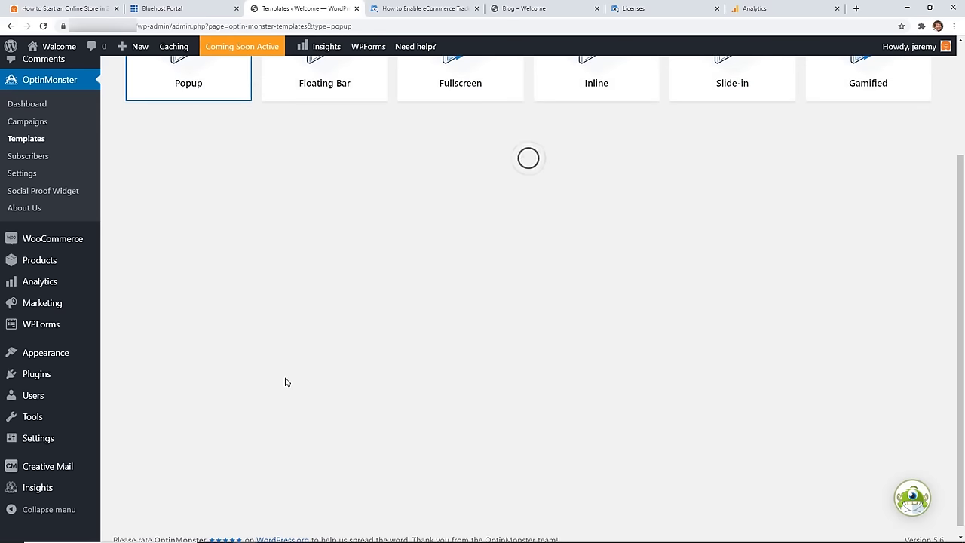
pyautogui.scroll(1, 285, 381)
pyautogui.scroll(1, 285, 382)
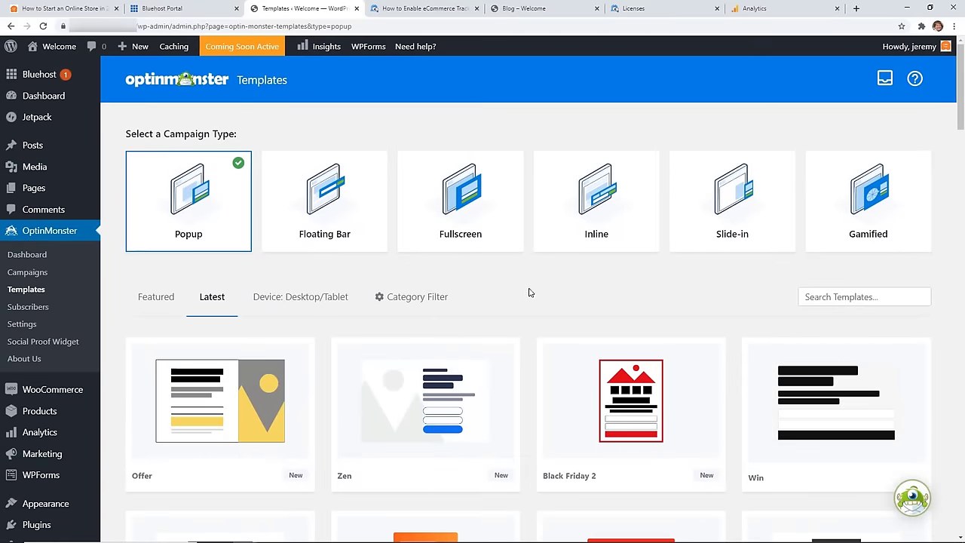
# Step: Select the Gamified campaign type and create a campaign named Sale from the Wheel - Blue template
pyautogui.click(842, 203)
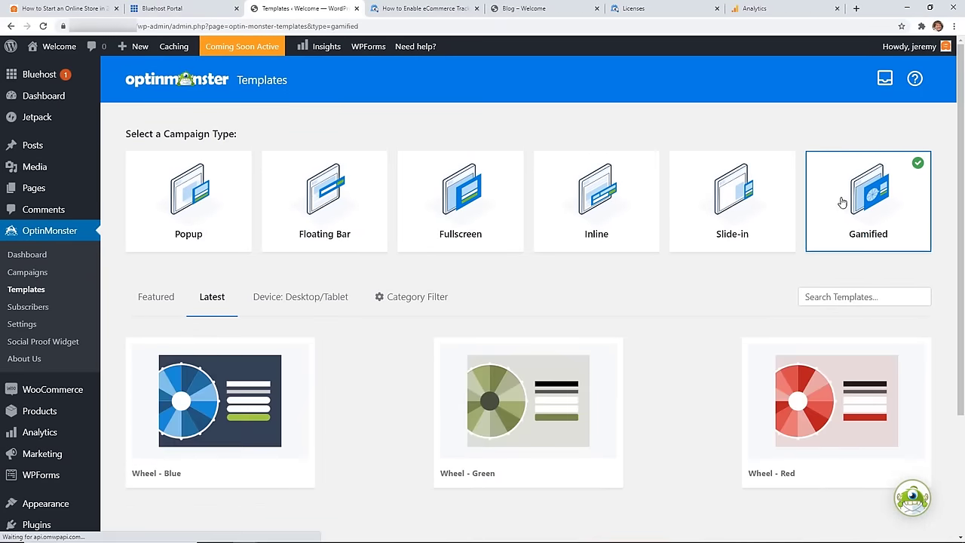
pyautogui.scroll(-2, 584, 301)
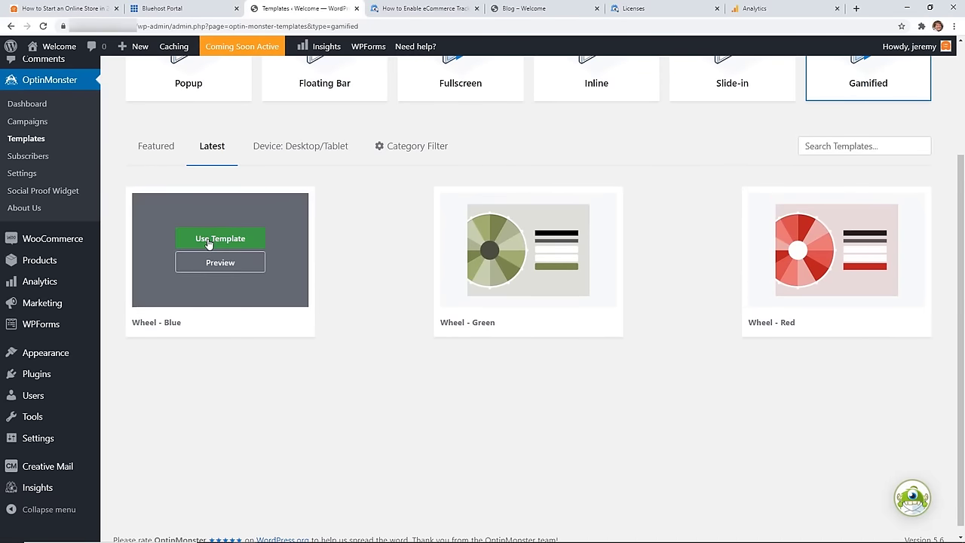
pyautogui.click(209, 242)
pyautogui.write('Sale')
pyautogui.click(329, 336)
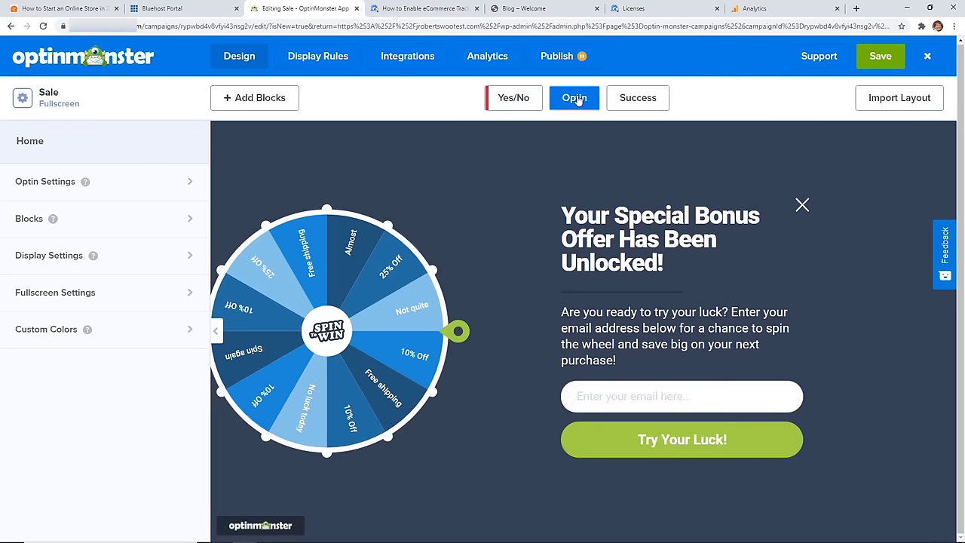
# Step: Examine the display rule conditions available for the Sale campaign, including the Ecommerce rules
pyautogui.click(312, 59)
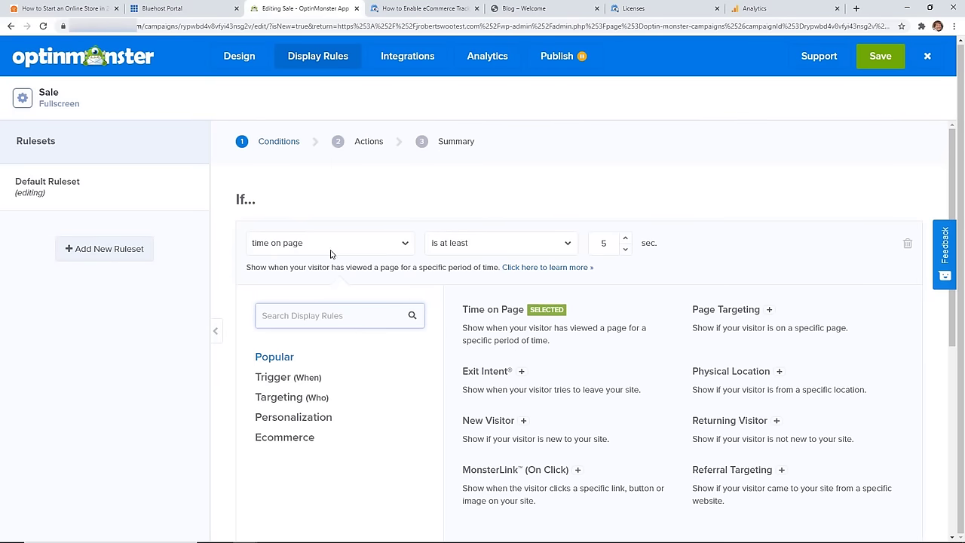
pyautogui.scroll(-1, 447, 315)
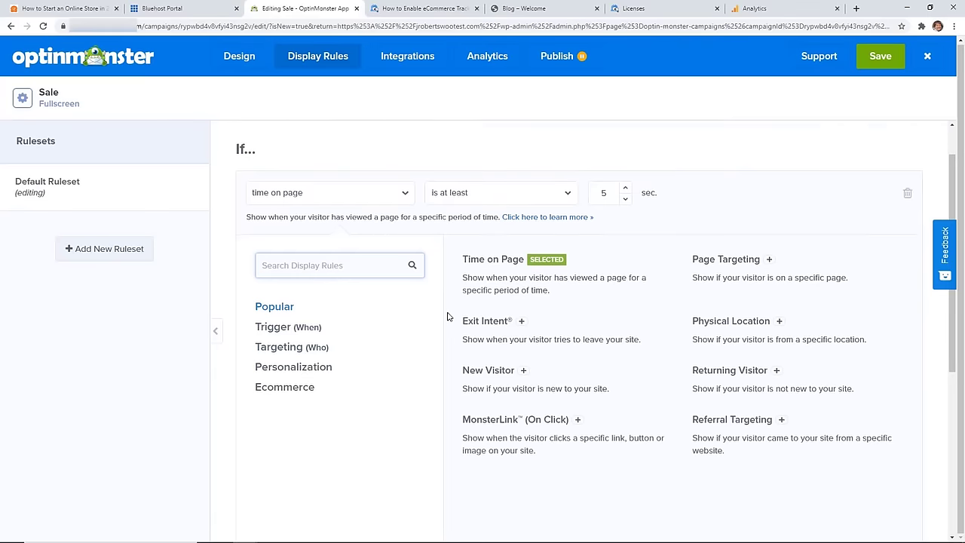
pyautogui.scroll(-1, 377, 301)
pyautogui.click(300, 280)
pyautogui.click(284, 337)
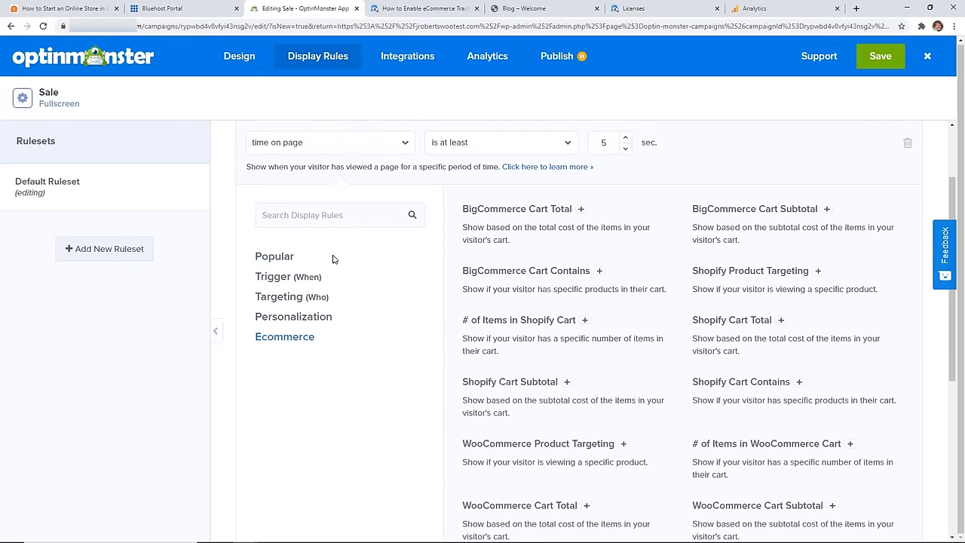
pyautogui.scroll(-2, 287, 335)
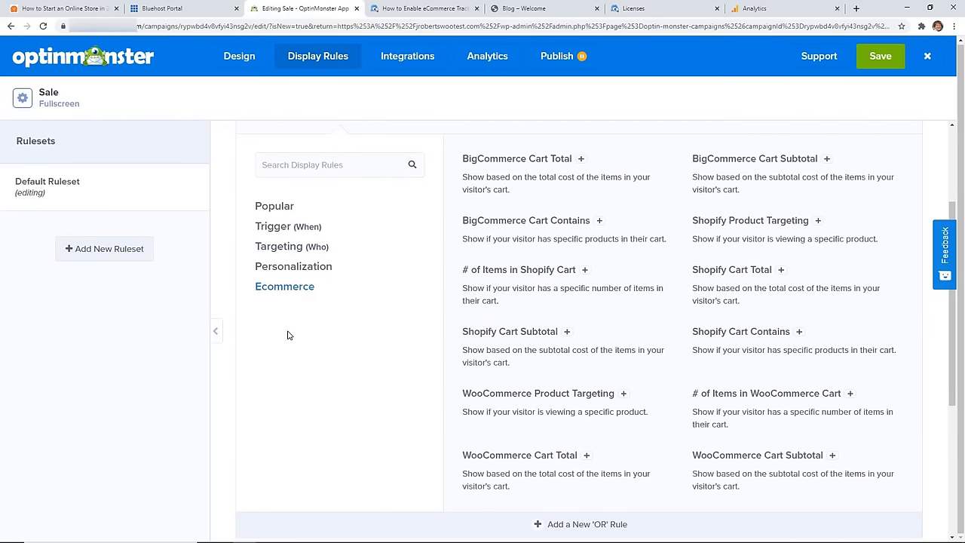
pyautogui.scroll(2, 287, 335)
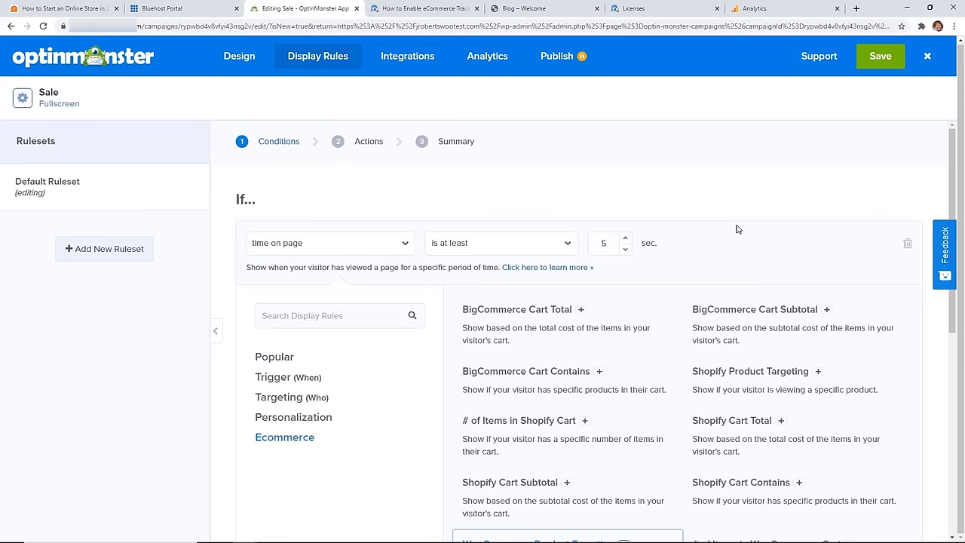
pyautogui.scroll(-2, 737, 226)
# Step: Look through the email providers available for a new integration of the Sale campaign and return to the integrations overview
pyautogui.click(409, 60)
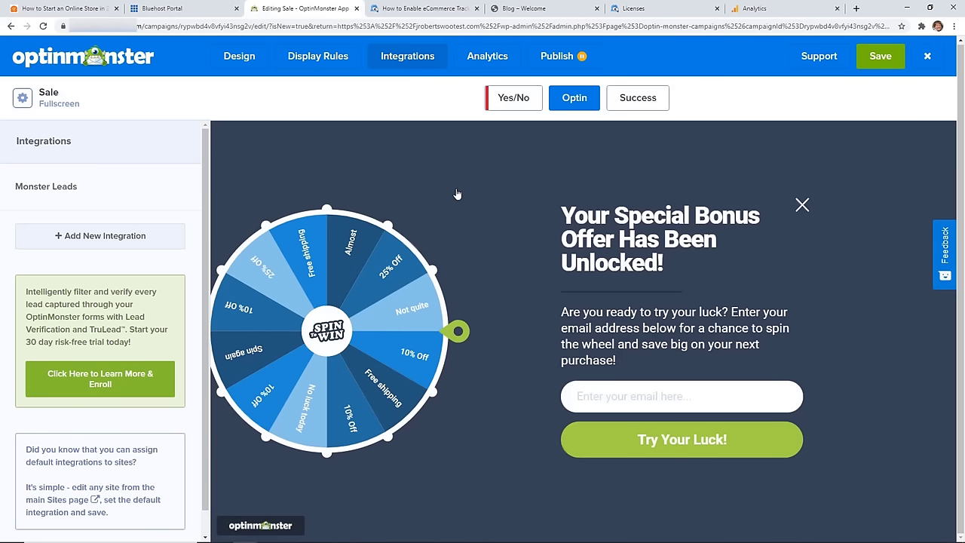
pyautogui.click(116, 247)
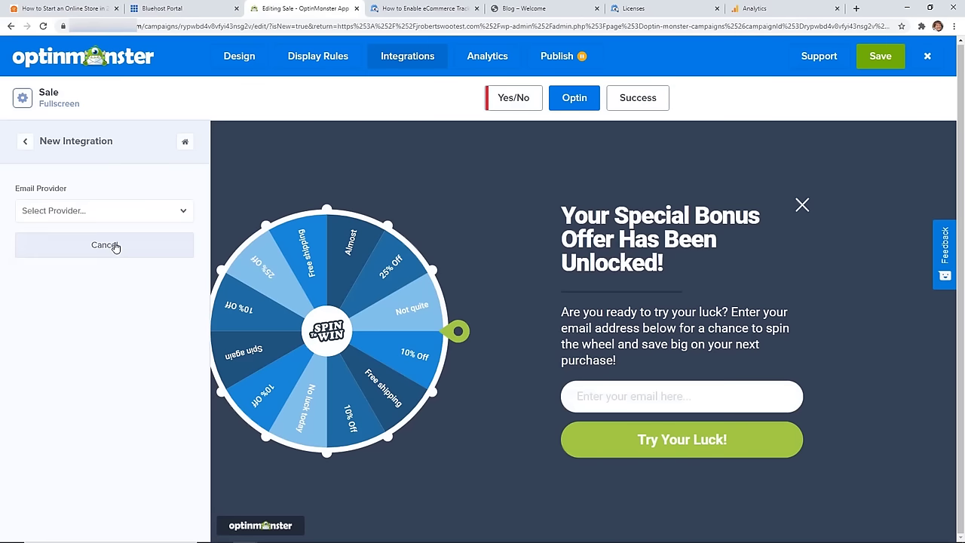
pyautogui.click(128, 215)
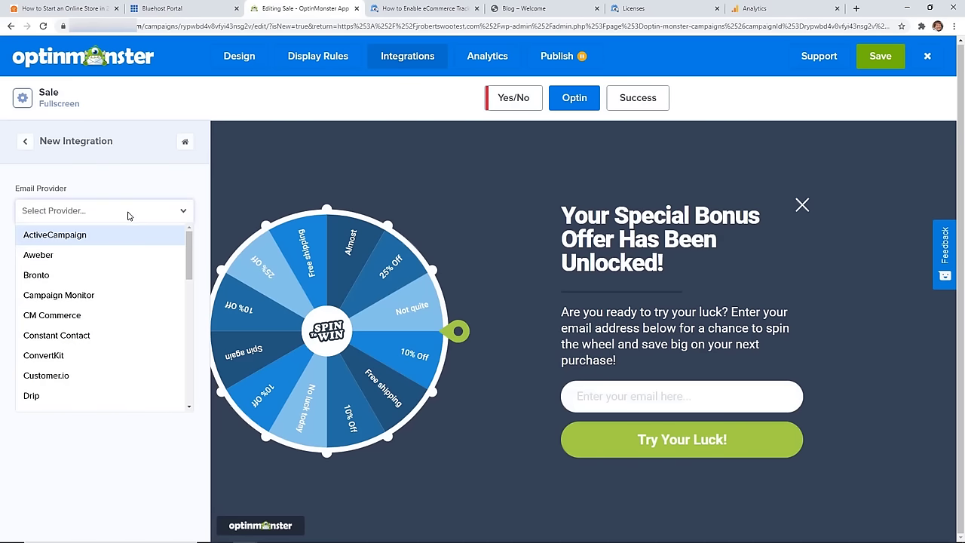
pyautogui.scroll(-1, 132, 256)
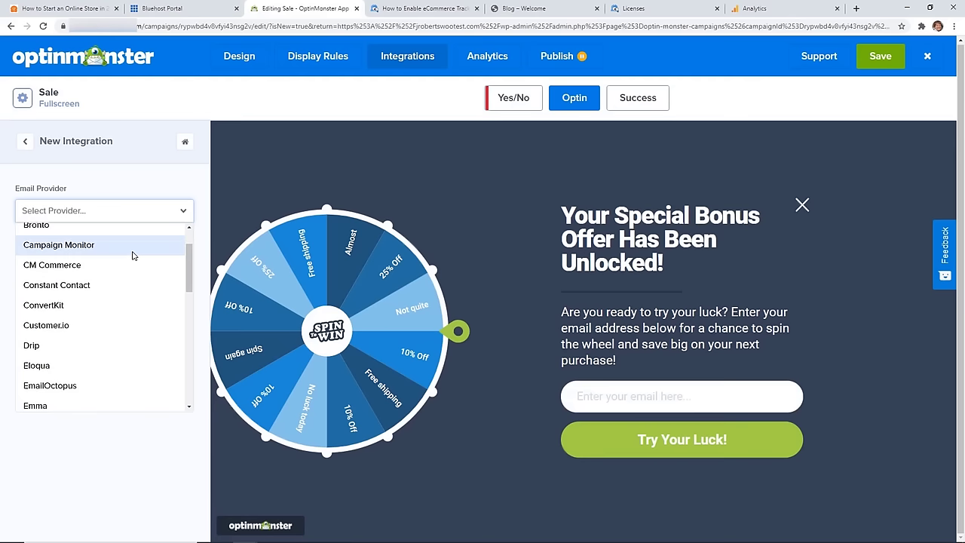
pyautogui.scroll(1, 133, 252)
pyautogui.click(139, 186)
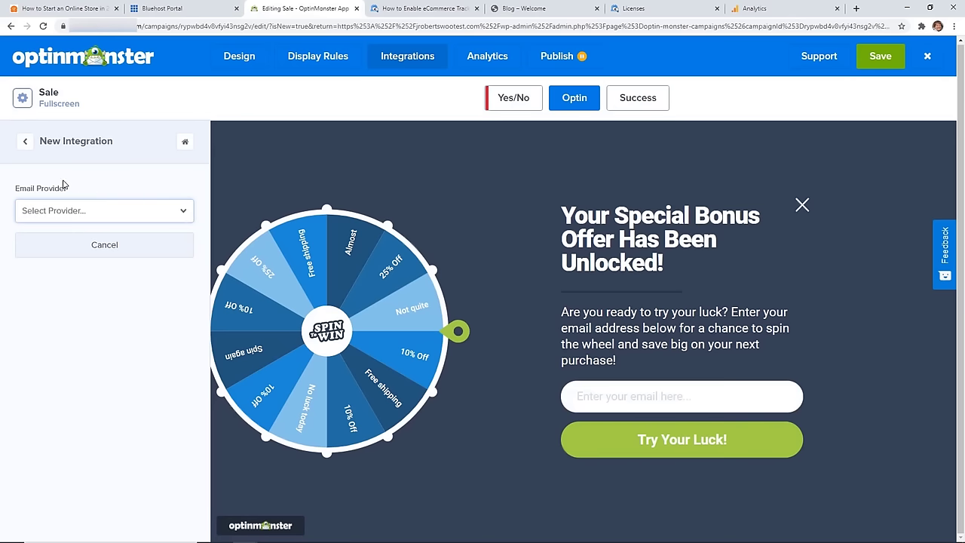
pyautogui.click(28, 144)
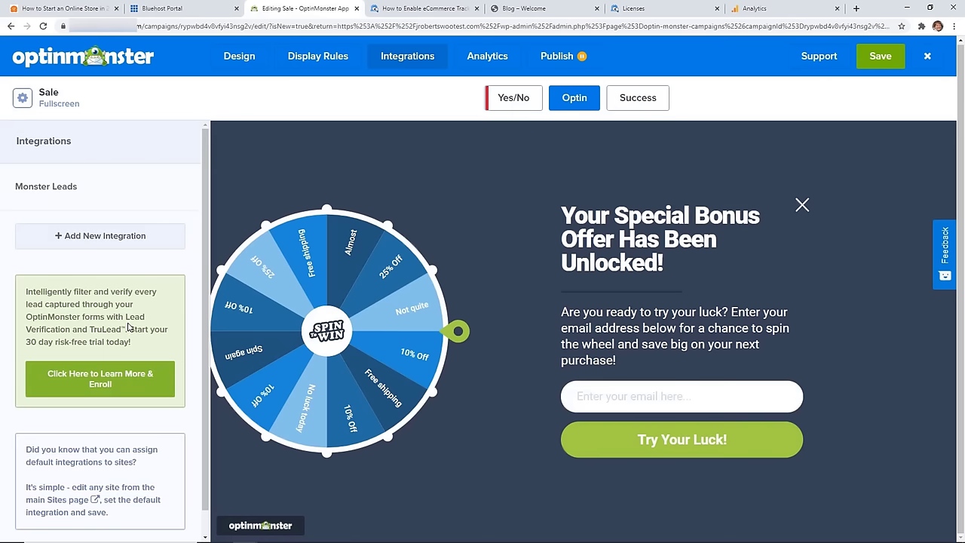
pyautogui.scroll(-1, 130, 327)
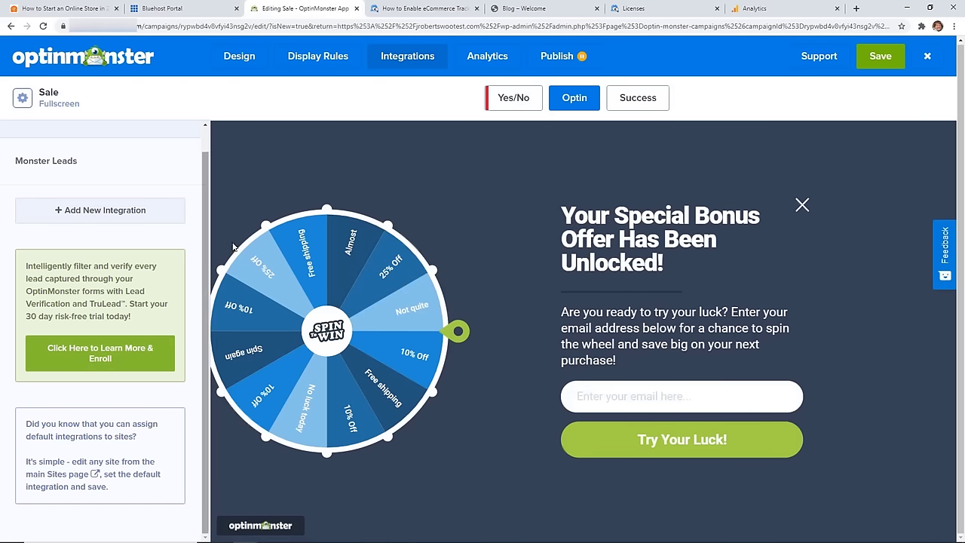
# Step: Open the campaign's Analytics settings and preview the published Spin campaign on the connected website
pyautogui.click(474, 66)
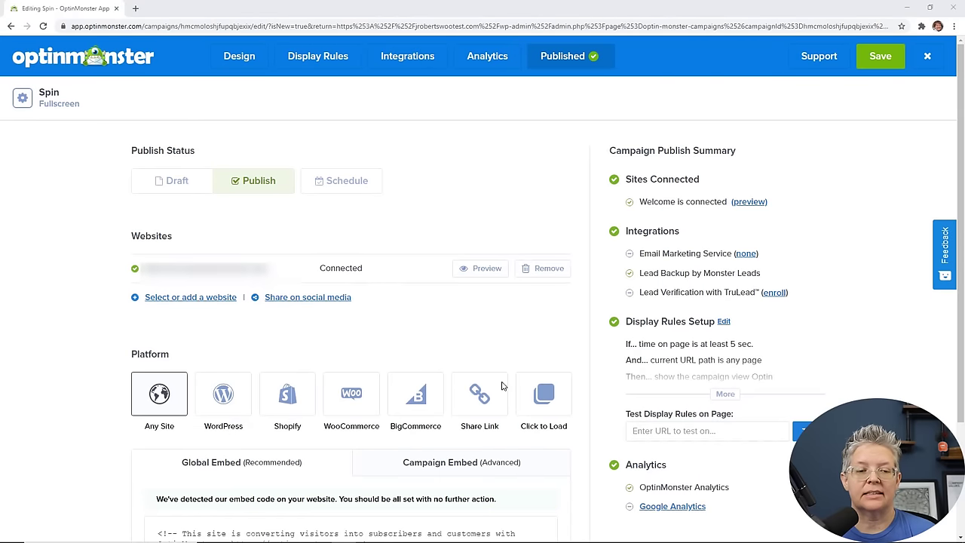
pyautogui.click(486, 270)
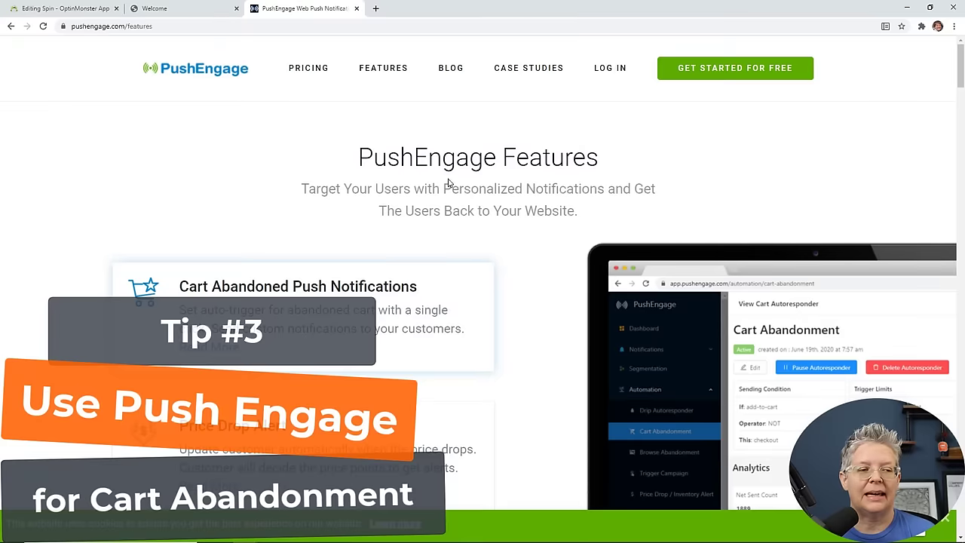
# Step: Examine the PushEngage features and its browser notification examples for Chrome for Web, Firefox for Web and Mobile, and Chrome for Android
pyautogui.scroll(-2, 448, 181)
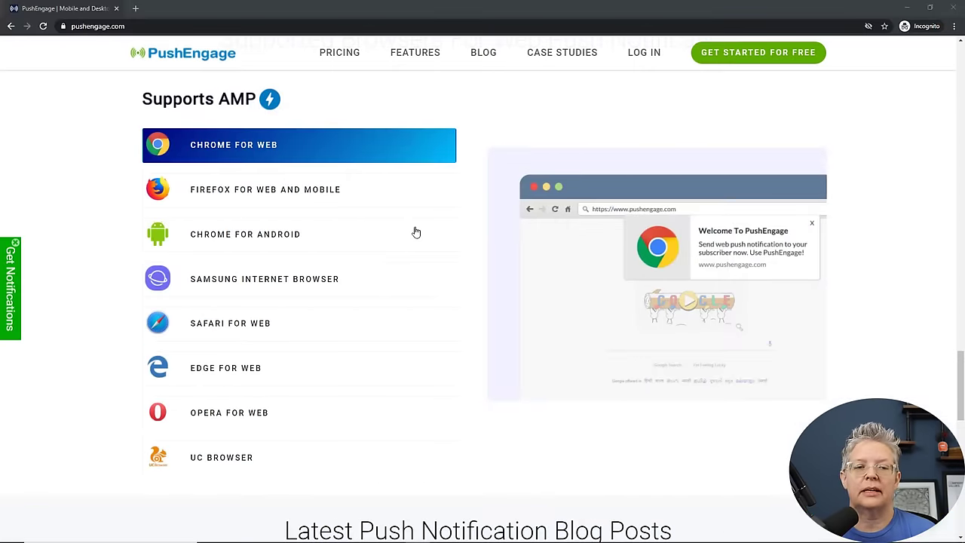
pyautogui.click(259, 146)
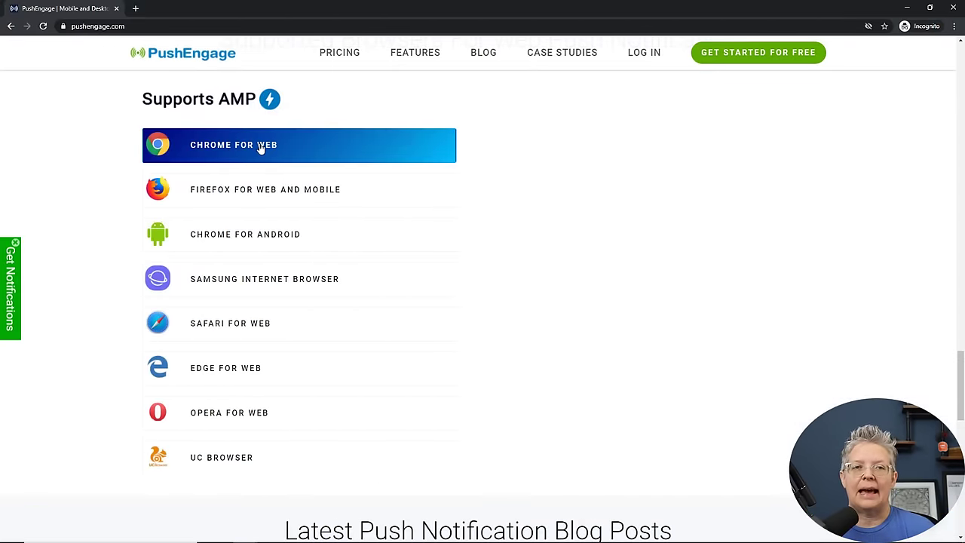
pyautogui.click(297, 192)
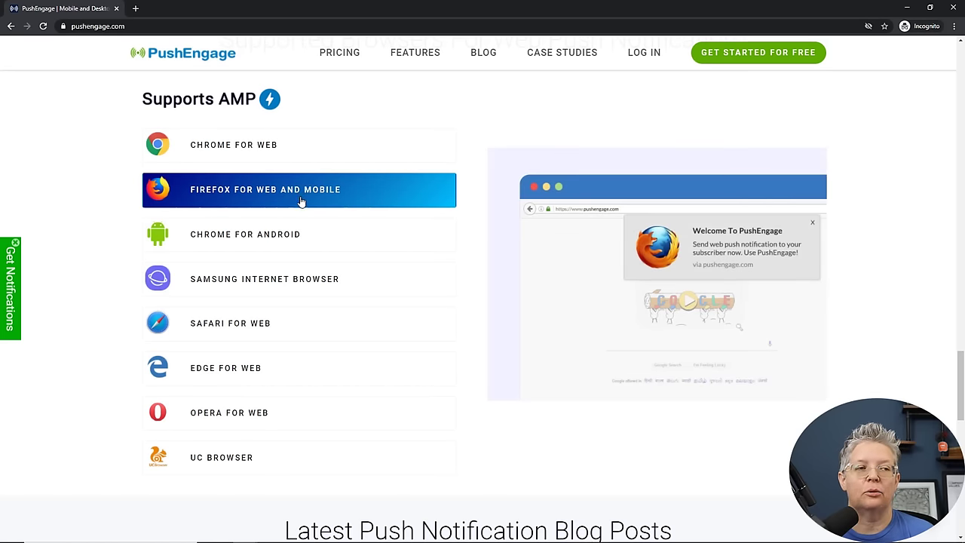
pyautogui.click(294, 235)
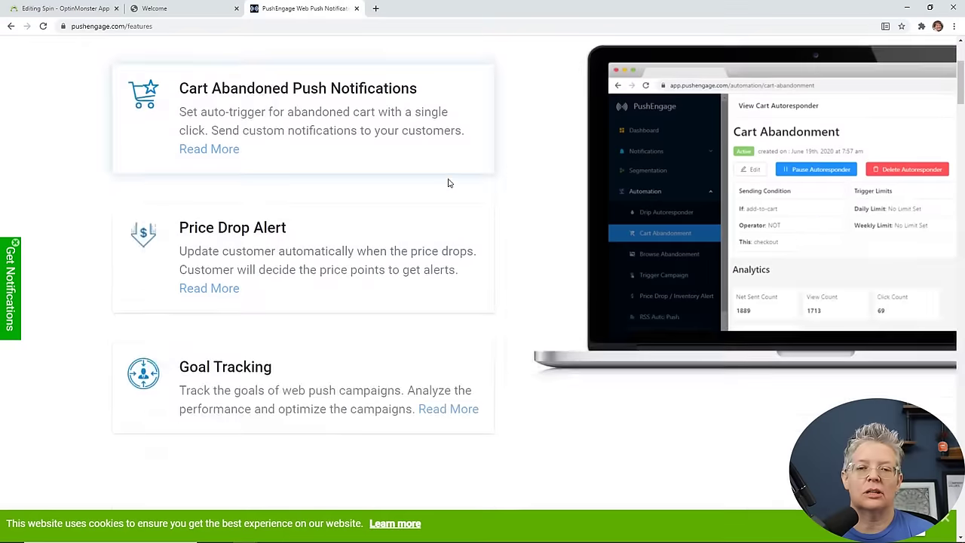
pyautogui.scroll(3, 448, 183)
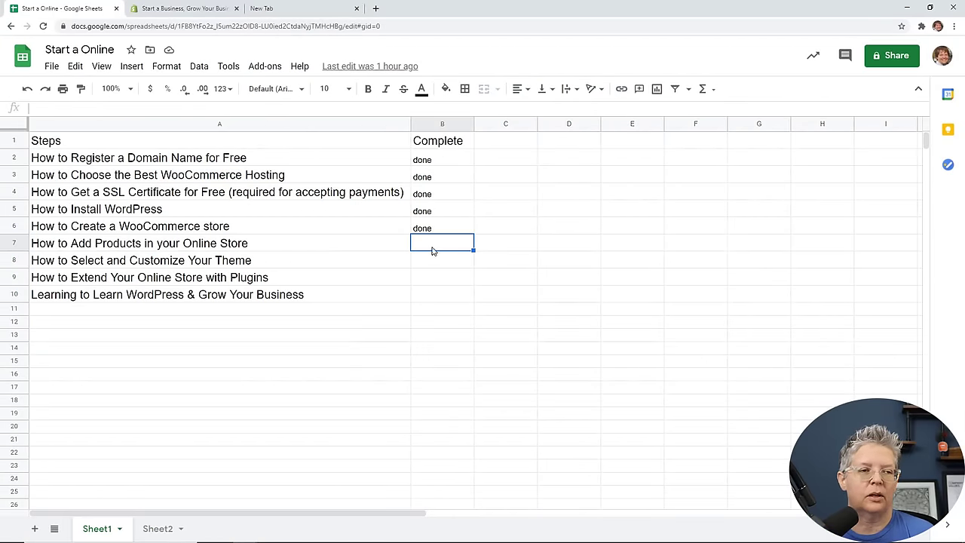
# Step: Mark the steps for adding products, customizing the theme and extending the store with plugins as "done" in the Complete column
pyautogui.write('done')
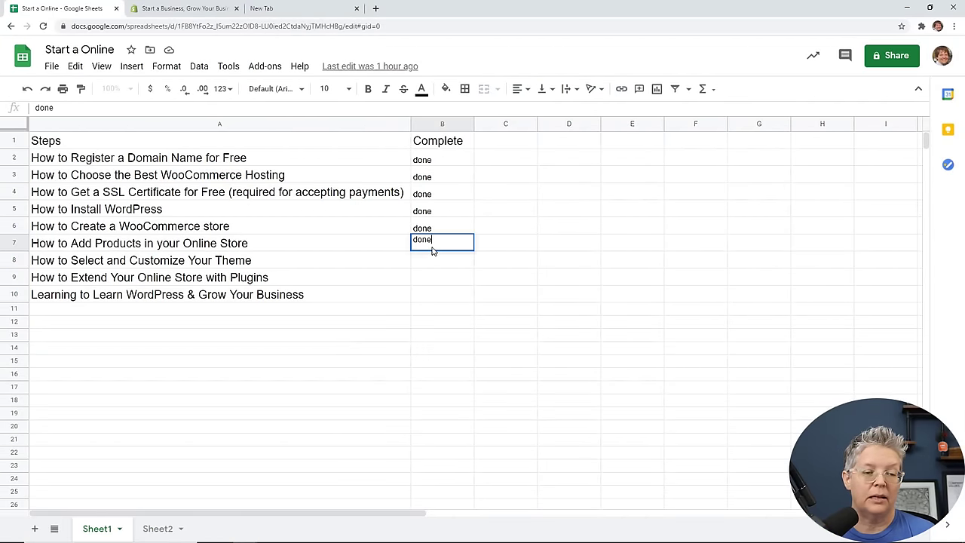
pyautogui.press('Return')
pyautogui.write('done')
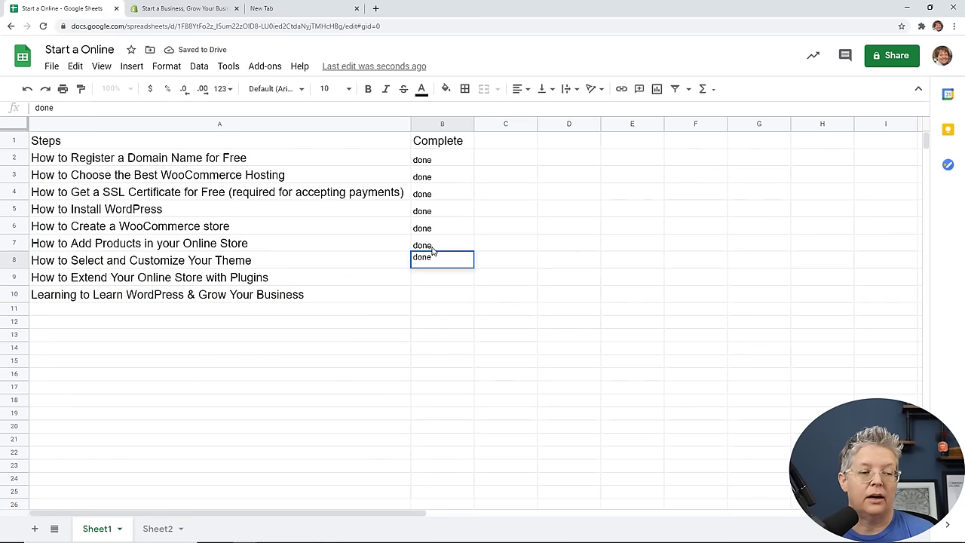
pyautogui.press('Return')
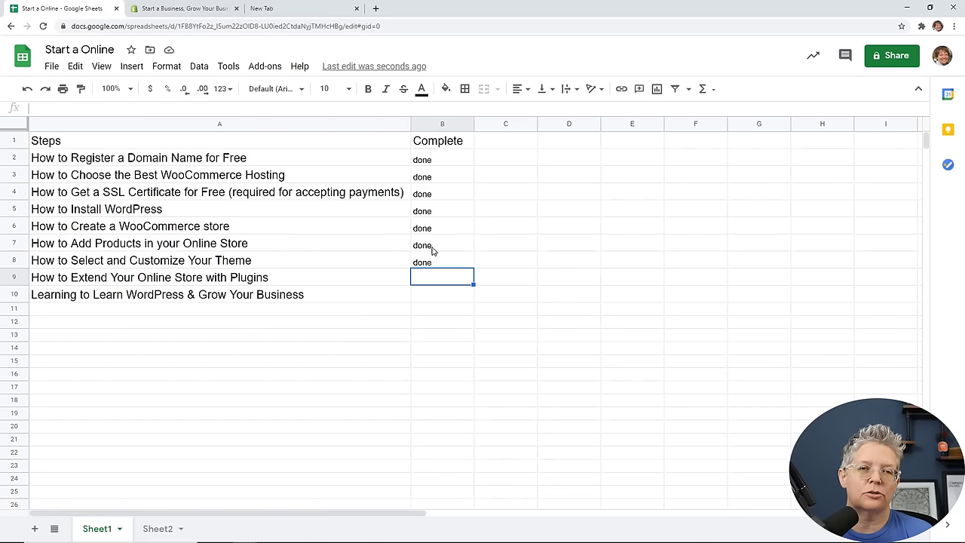
pyautogui.write('done')
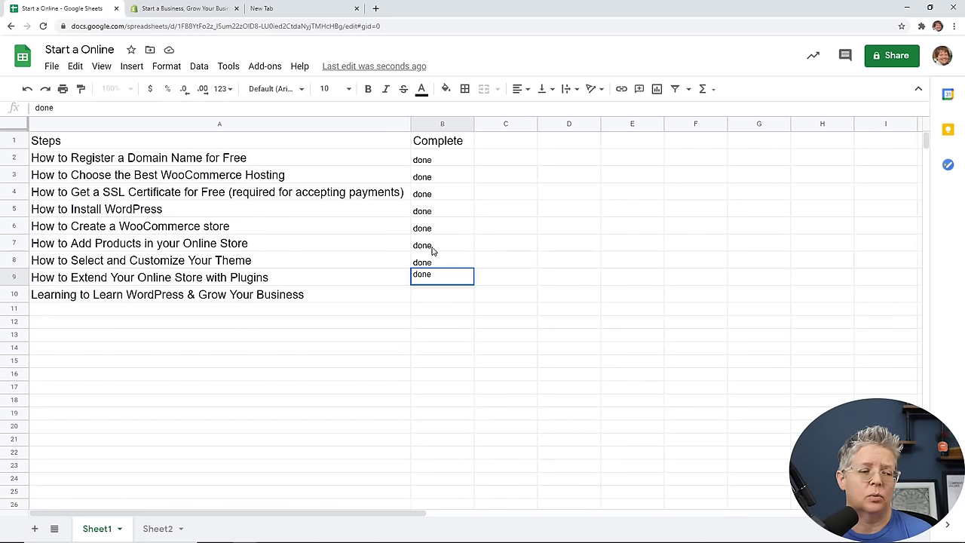
pyautogui.press('Return')
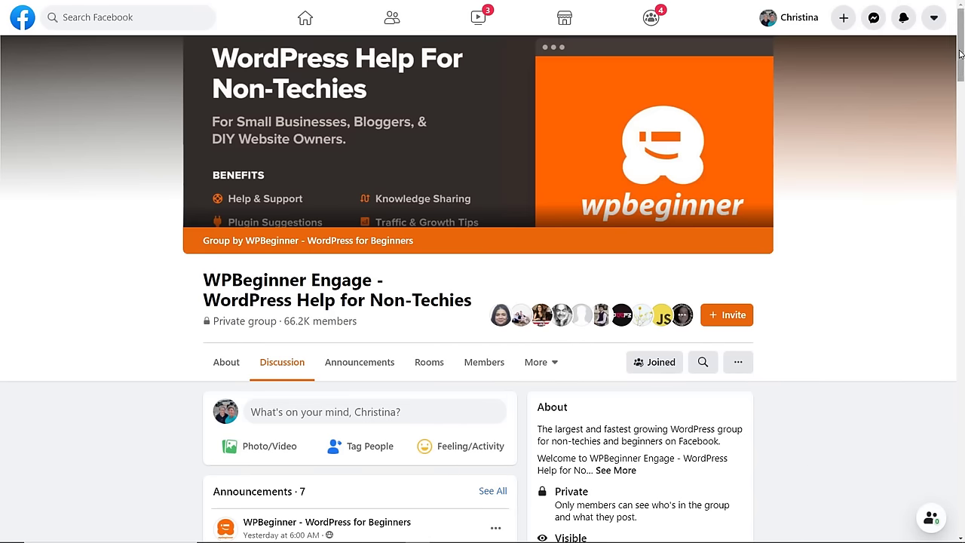
# Step: Look over the discussion page of the WPBeginner Engage group on Facebook
pyautogui.moveTo(959, 53); pyautogui.dragTo(955, 77)
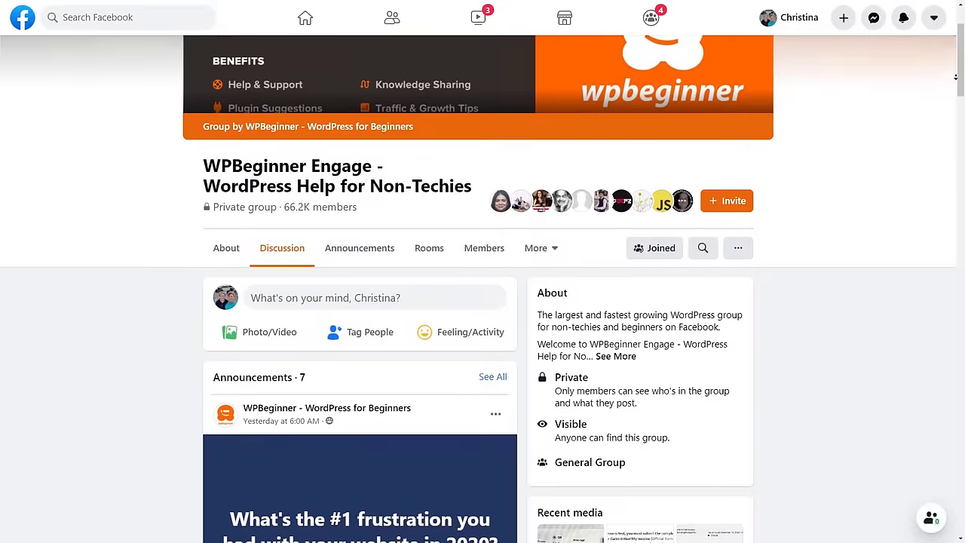